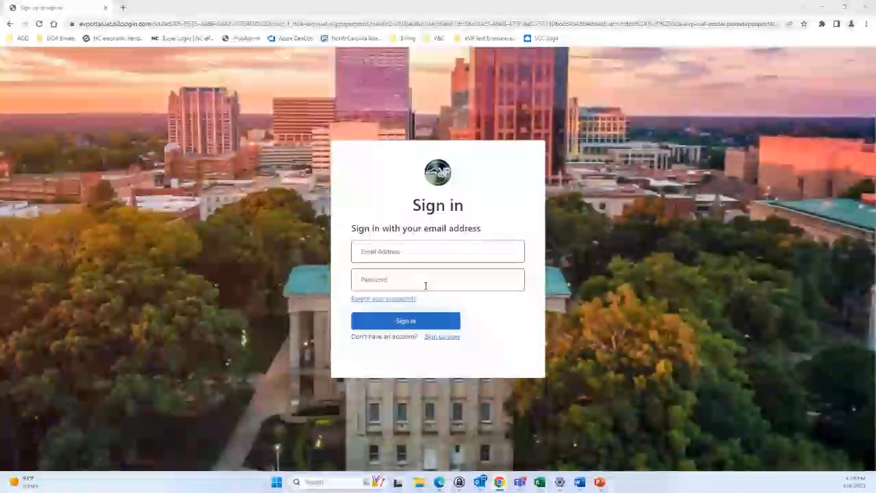
Start a new eVP account, paste the account email address, and request a verification code
left_click(441, 337)
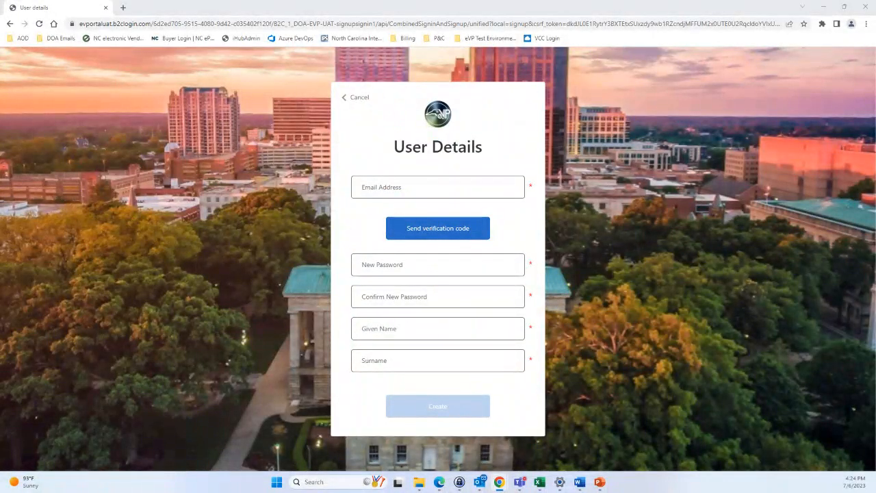
left_click(387, 191)
key("ctrl+v")
left_click(369, 206)
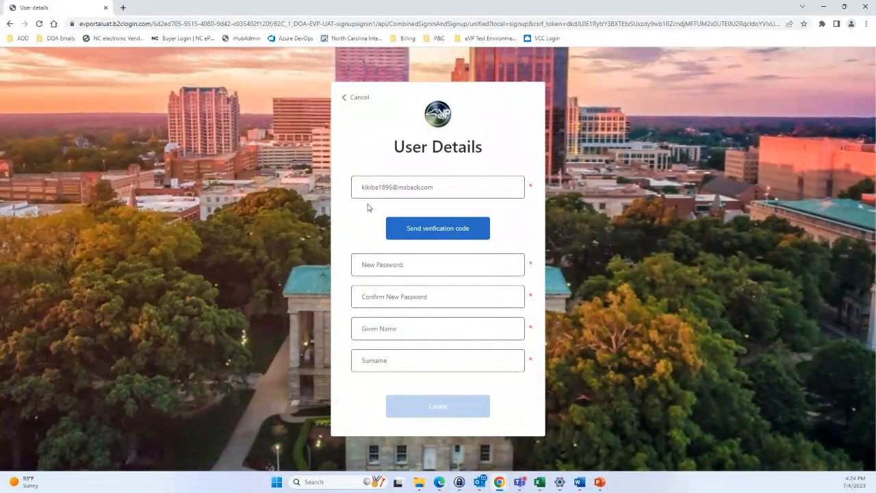
left_click(414, 231)
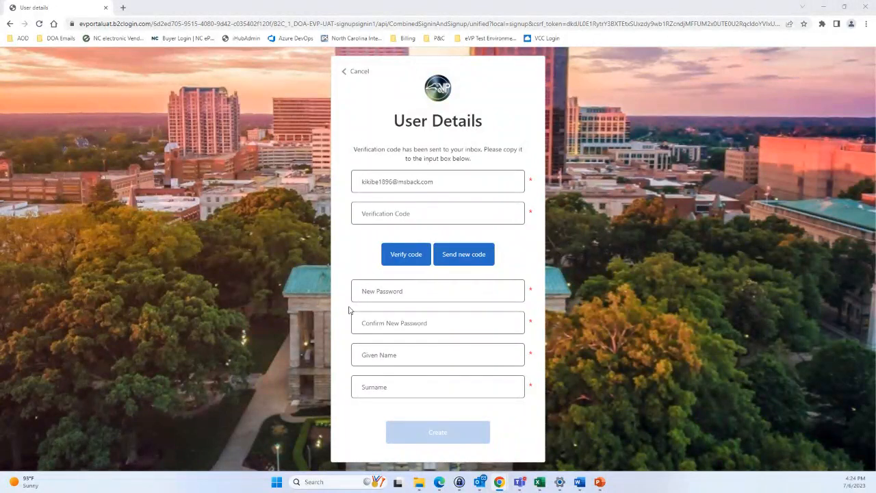
left_click(422, 211)
Verify the email with the pasted code, then enter and confirm the new password
key("ctrl+v")
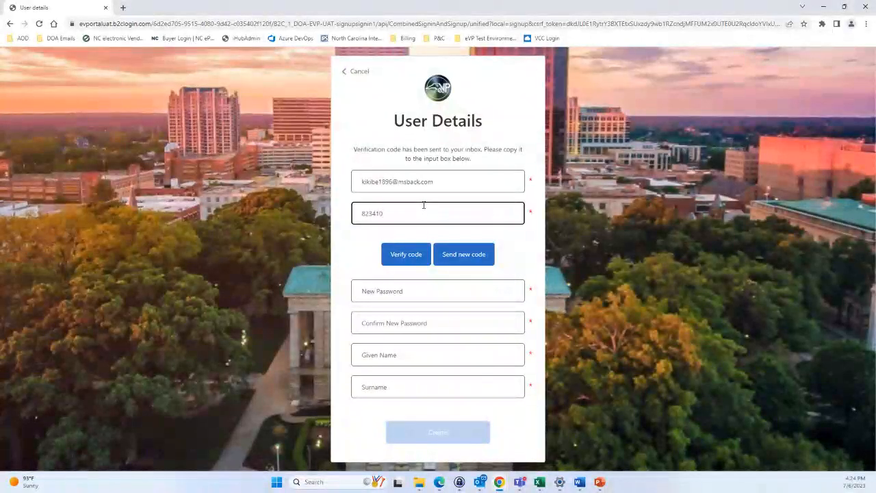
left_click(418, 260)
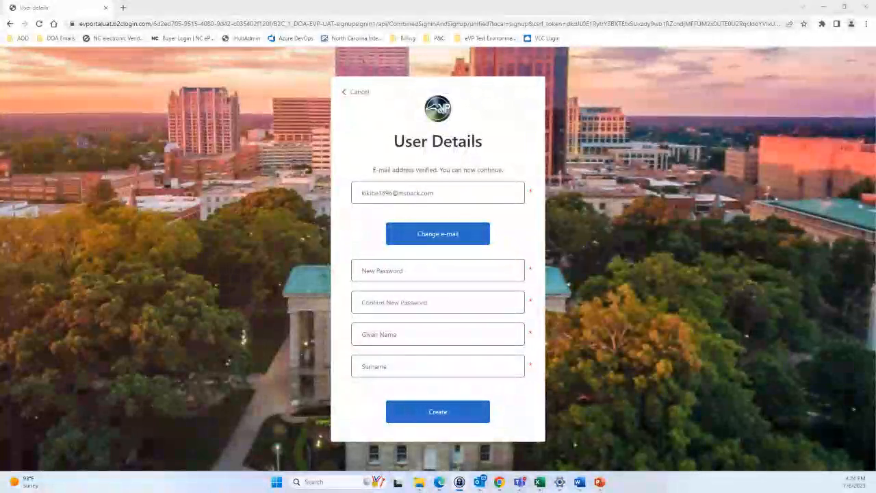
left_click(434, 269)
key("ctrl+v")
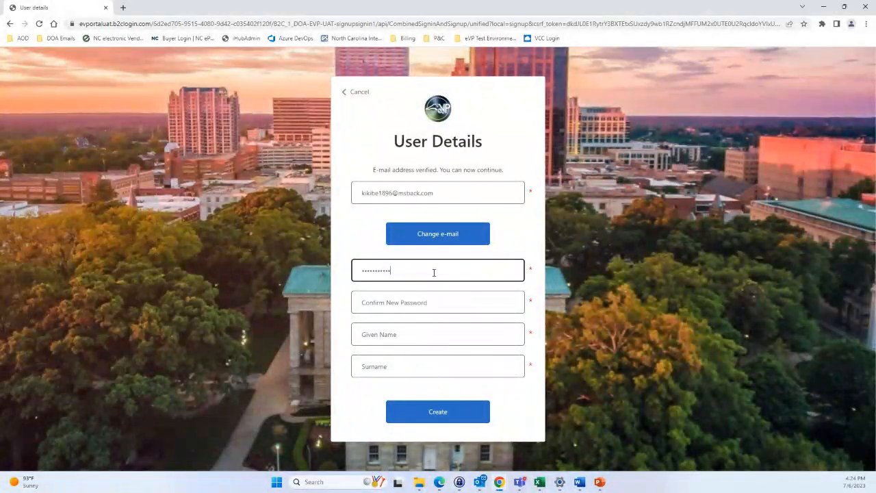
left_click(421, 302)
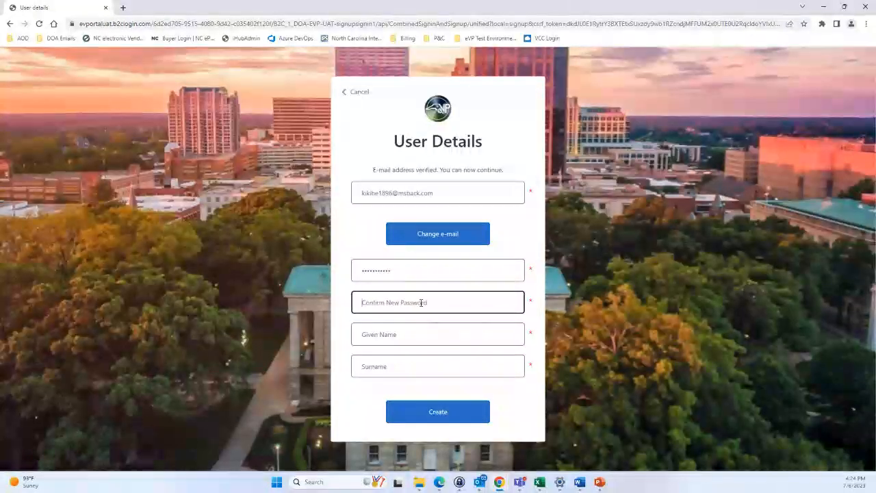
key("ctrl+v")
Enter the user's given name and surname and create the account
left_click(415, 332)
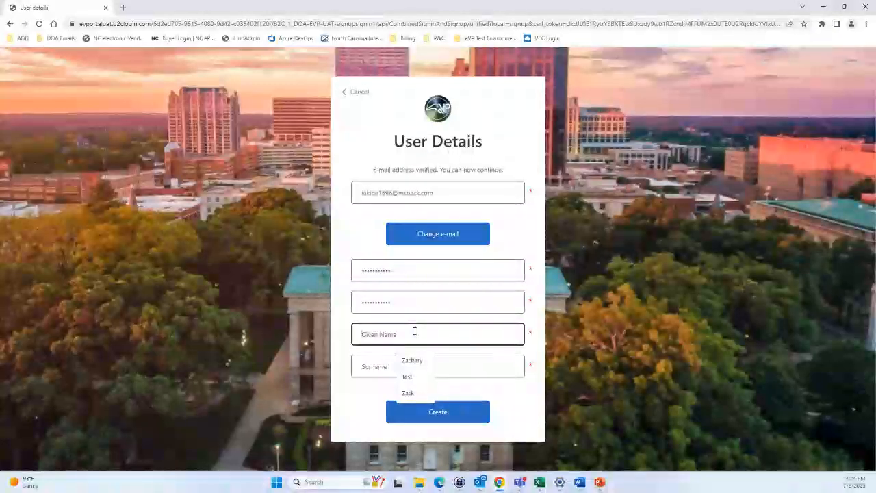
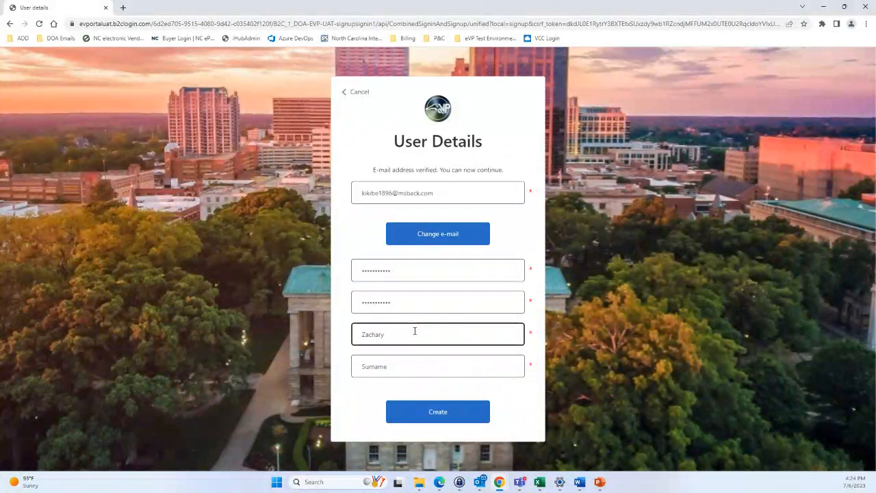
key("Tab")
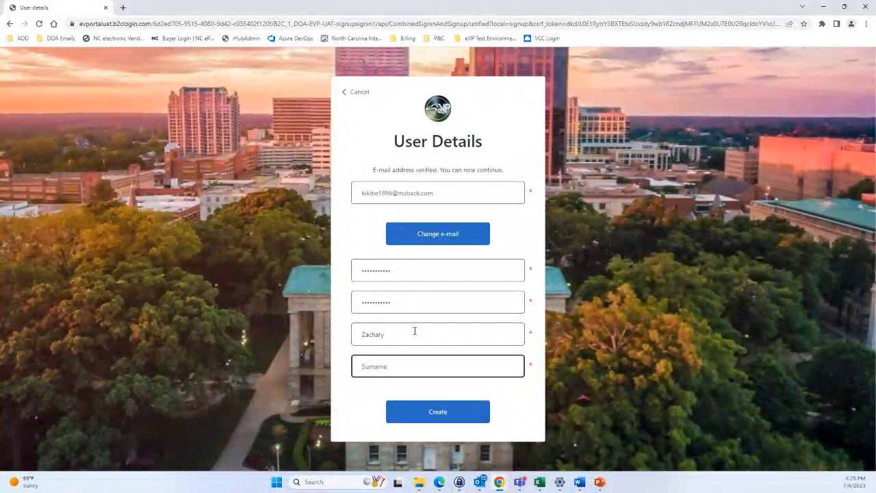
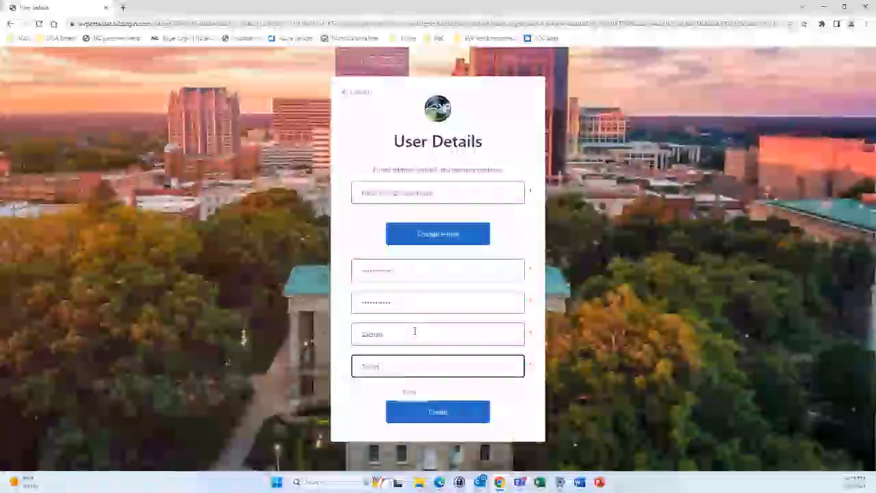
left_click(403, 389)
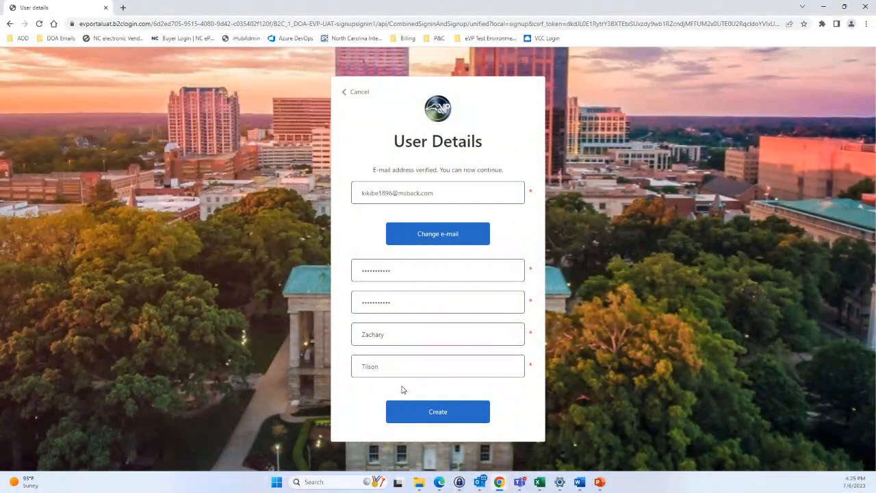
left_click(417, 416)
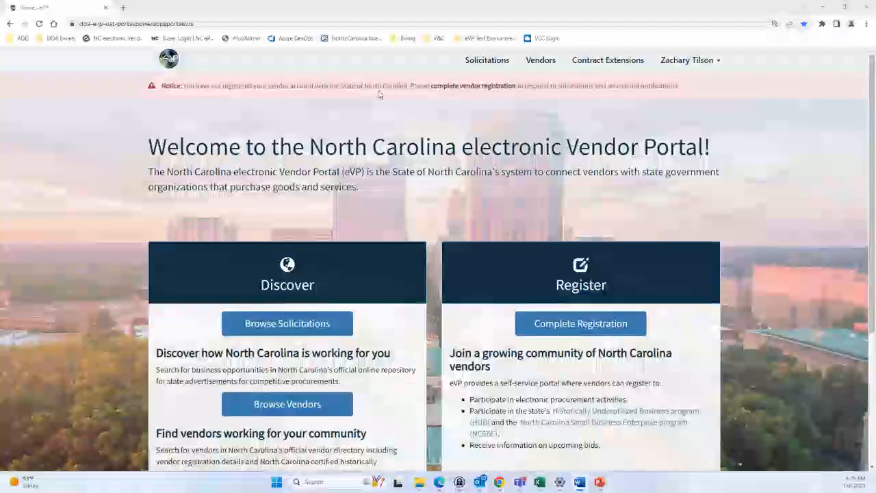
Scroll the eVP Welcome page down to the Register section
scroll(580, 192, "down", 1)
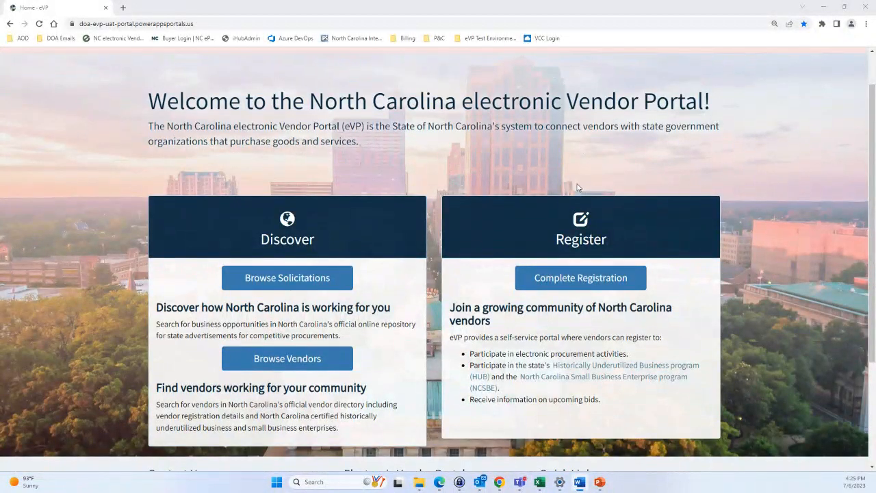
Start the vendor registration and enter 'Registration Video' as the Vendor Name
left_click(570, 286)
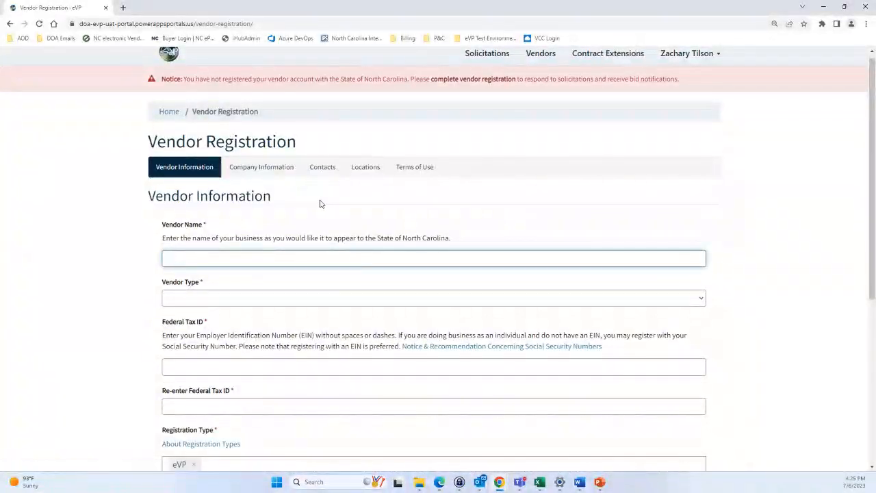
scroll(318, 204, "down", 1)
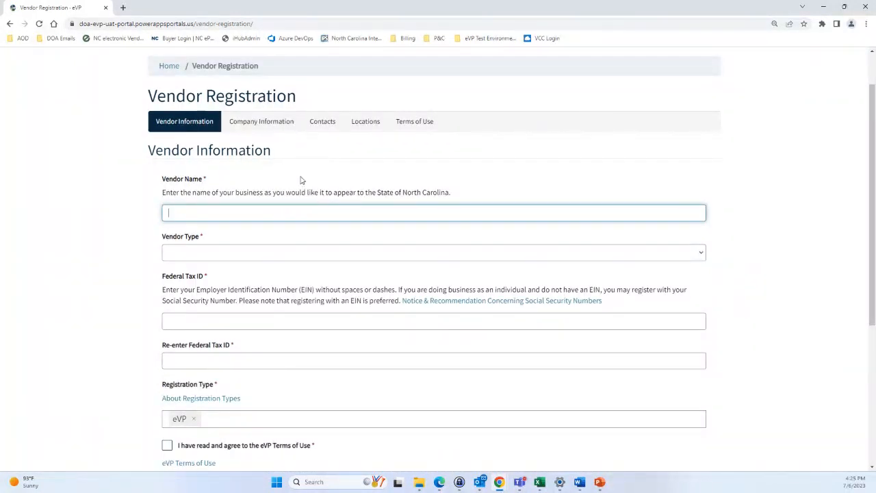
scroll(301, 180, "down", 1)
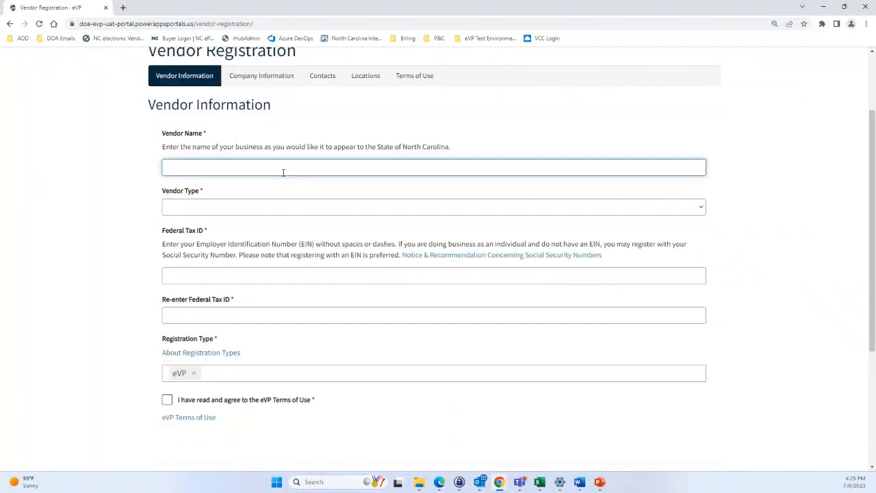
left_click(248, 165)
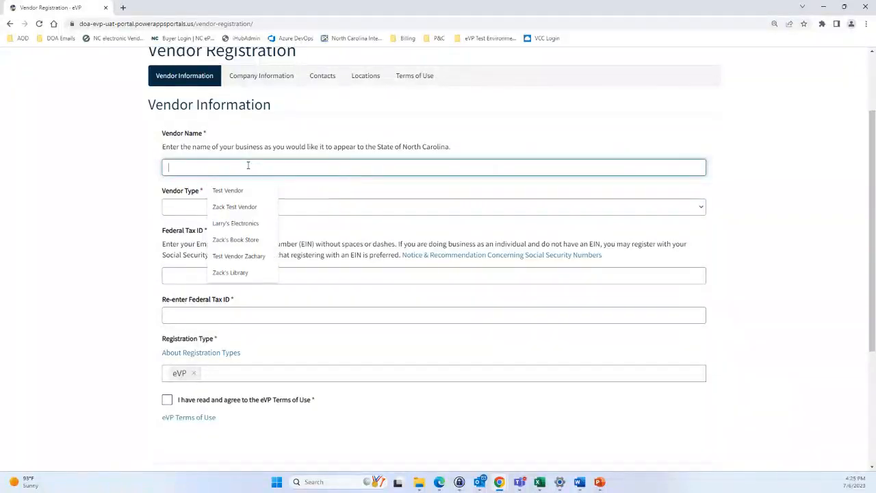
type("Reg")
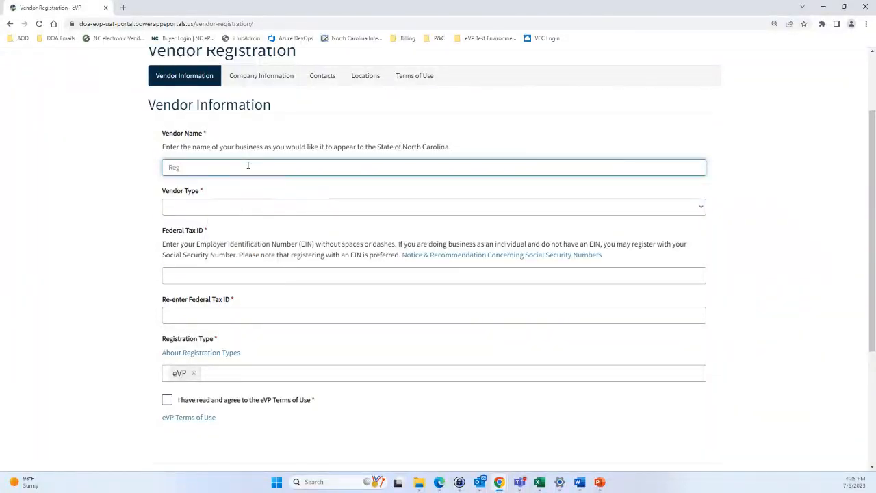
type("istration Video")
Set the Vendor Type to U.S. Vendor
left_click(271, 207)
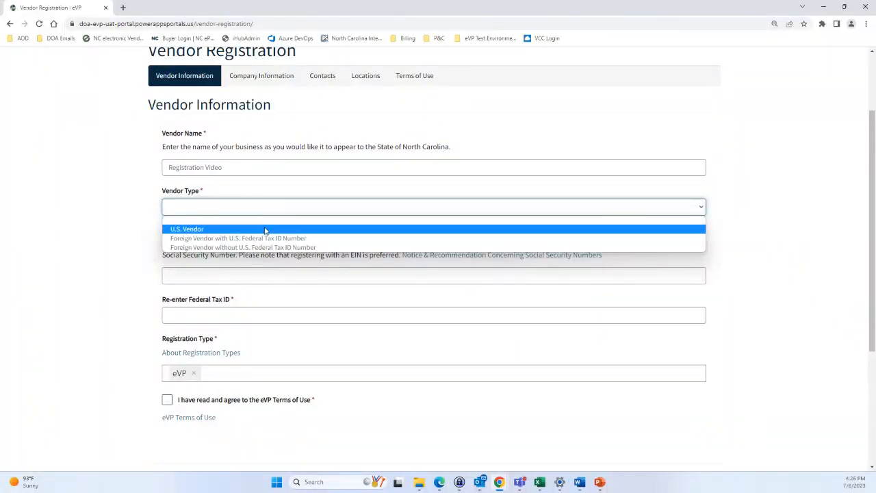
left_click(255, 218)
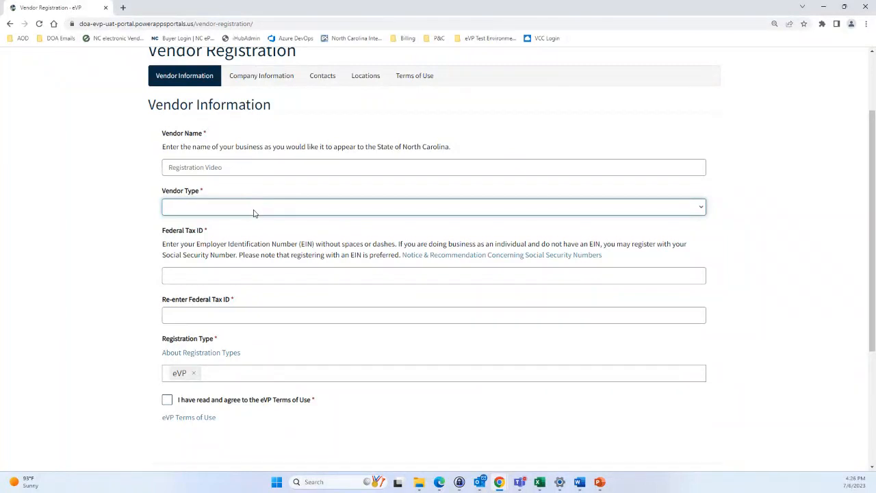
left_click(254, 207)
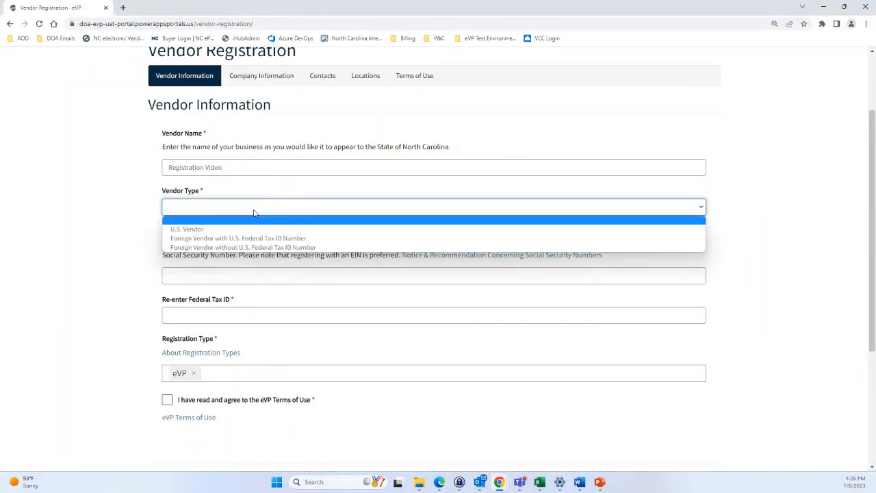
left_click(257, 248)
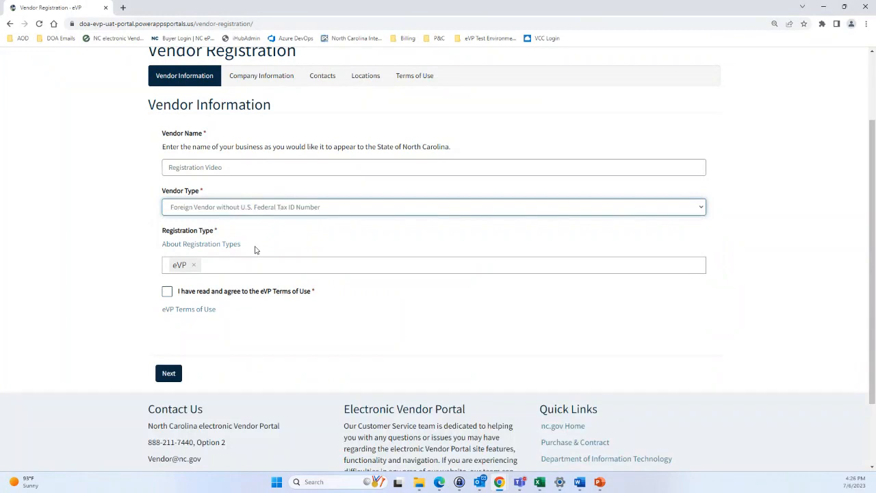
left_click(242, 210)
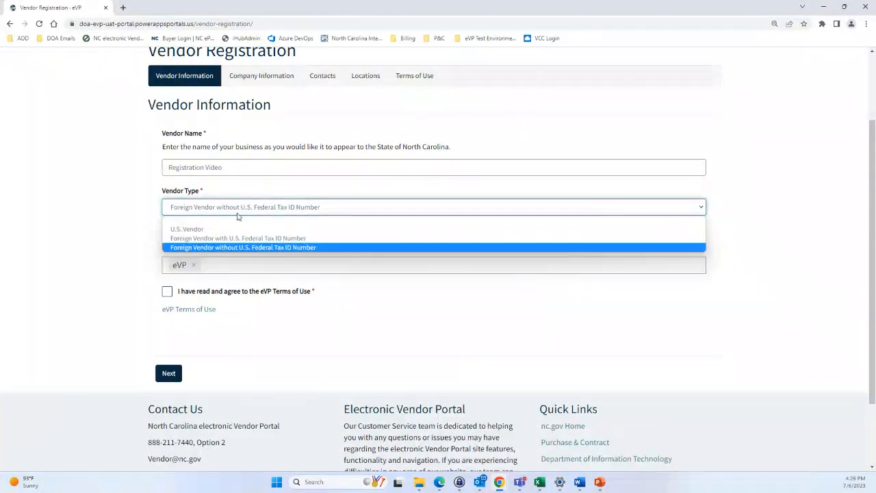
left_click(233, 228)
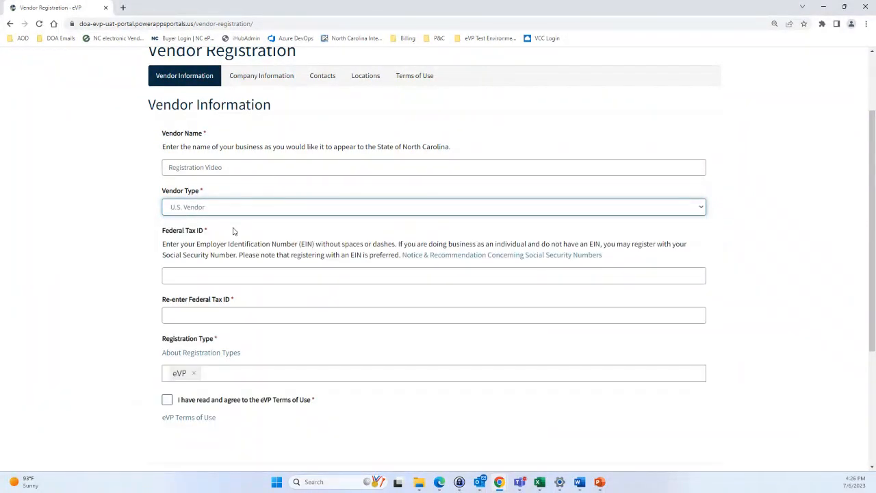
Enter the vendor's Federal Tax ID and paste the same value into Re-enter Federal Tax ID
left_click(227, 274)
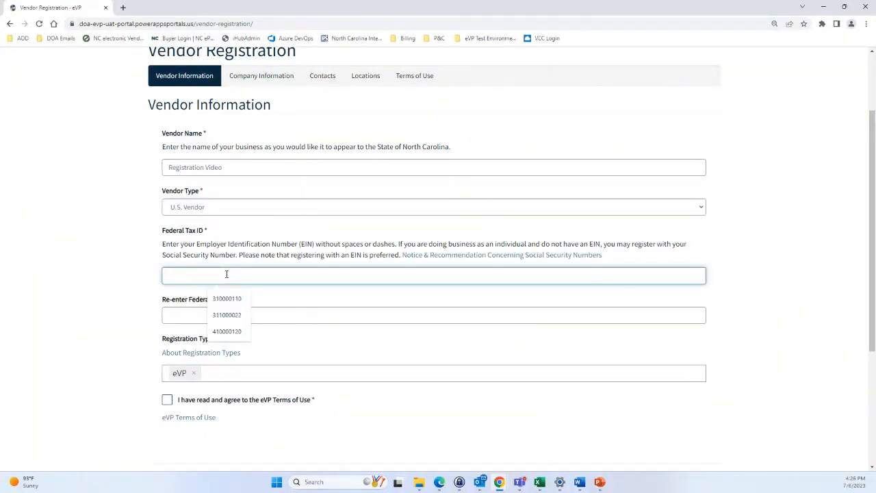
type("523123123")
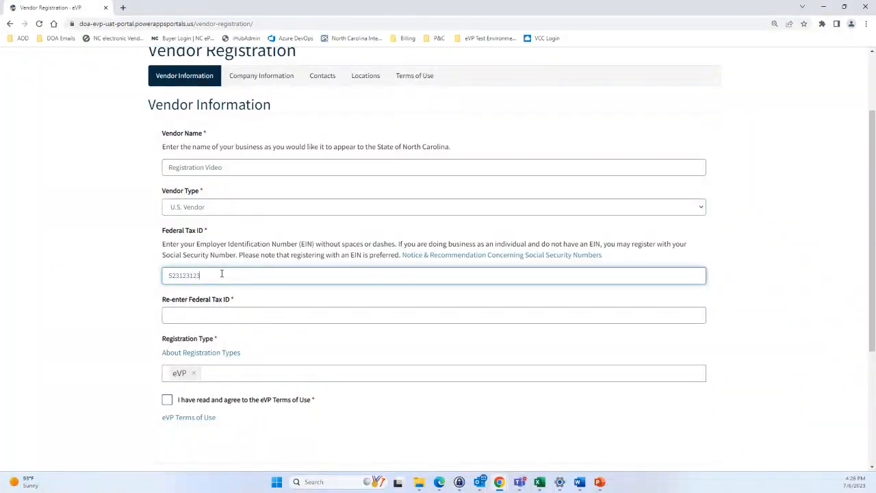
left_click_drag(221, 274, 125, 280)
key("ctrl+c")
left_click(196, 318)
key("ctrl+v")
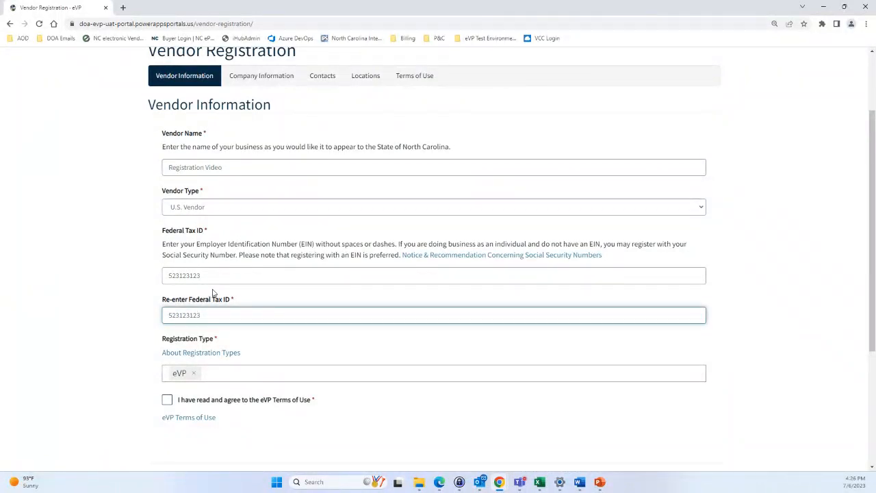
scroll(212, 292, "down", 2)
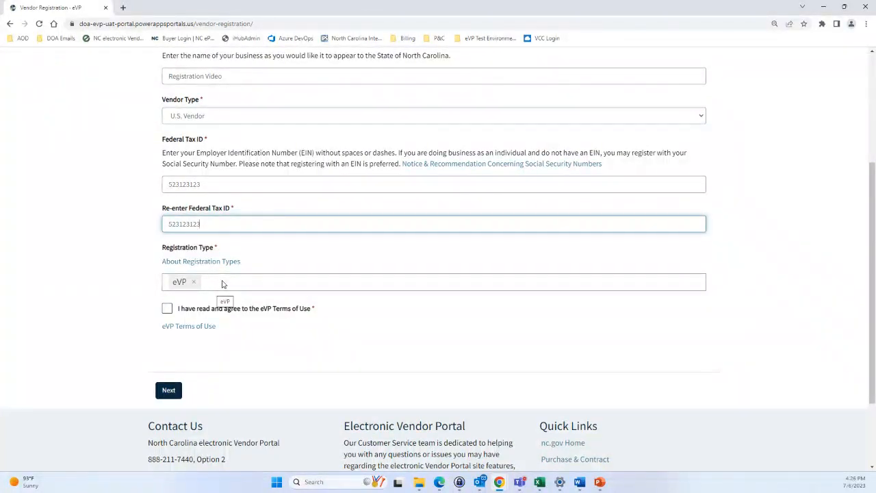
Open the Registration Type list and review the explanation of the registration types
left_click(701, 287)
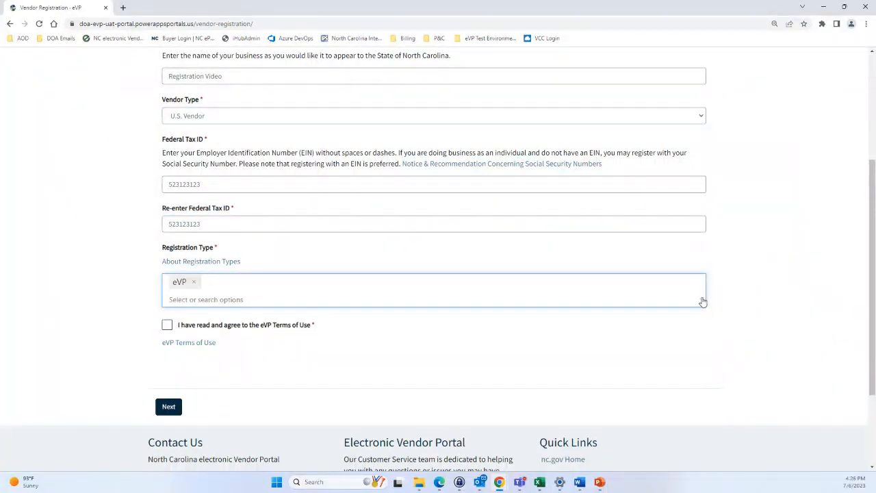
left_click(703, 302)
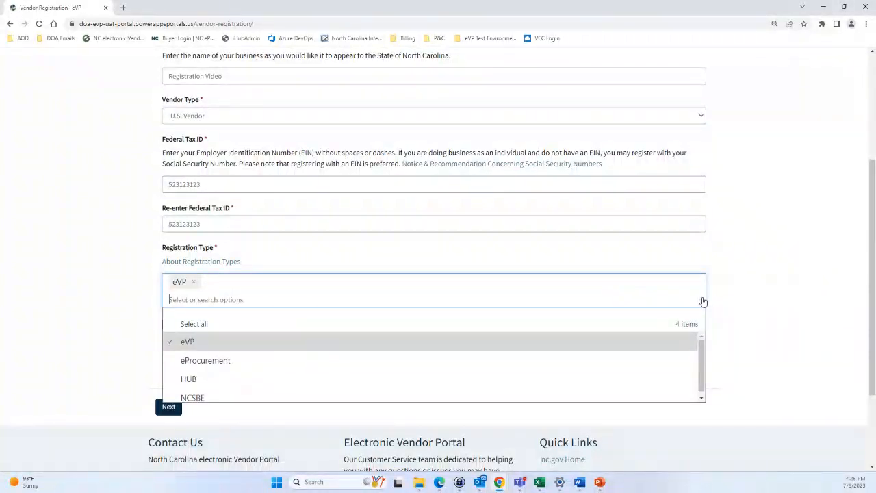
scroll(499, 319, "down", 1)
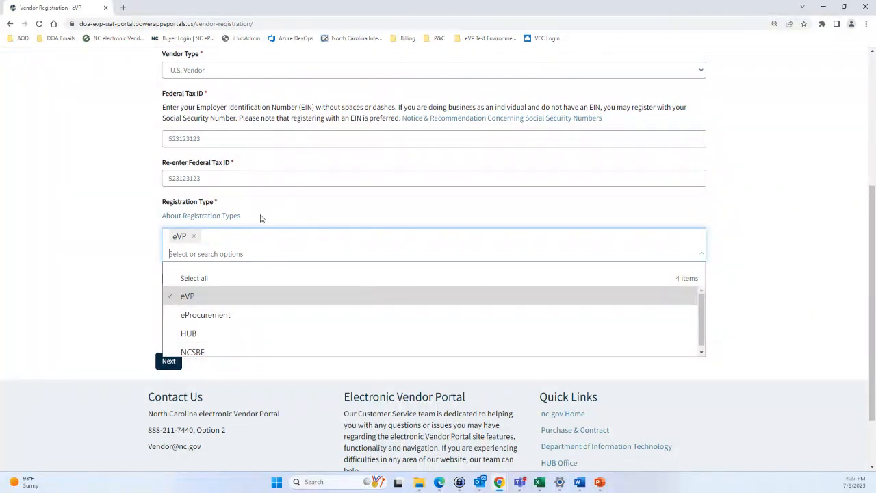
left_click(231, 215)
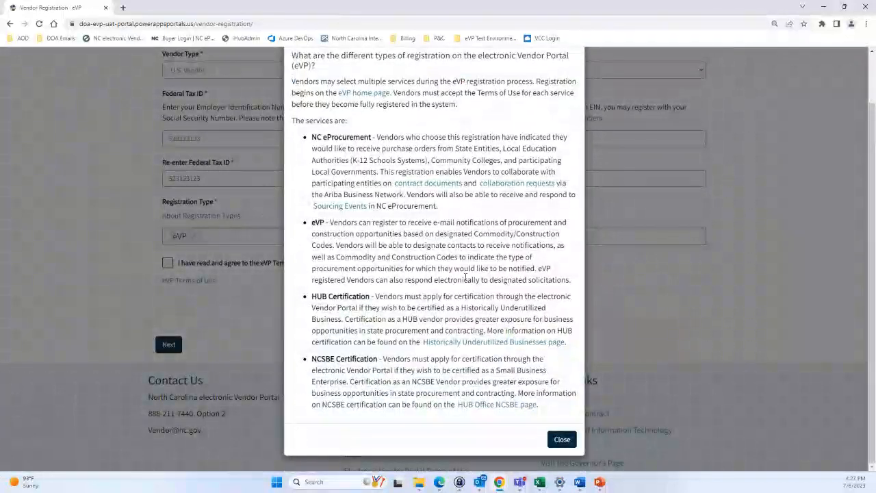
left_click(560, 441)
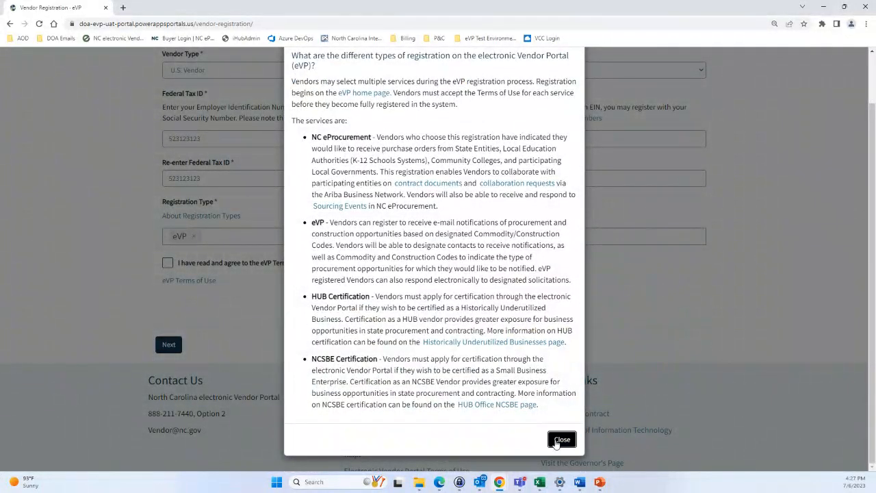
Add eProcurement, HUB and NCSBE registration types, accept the Terms of Use, and submit
left_click(699, 256)
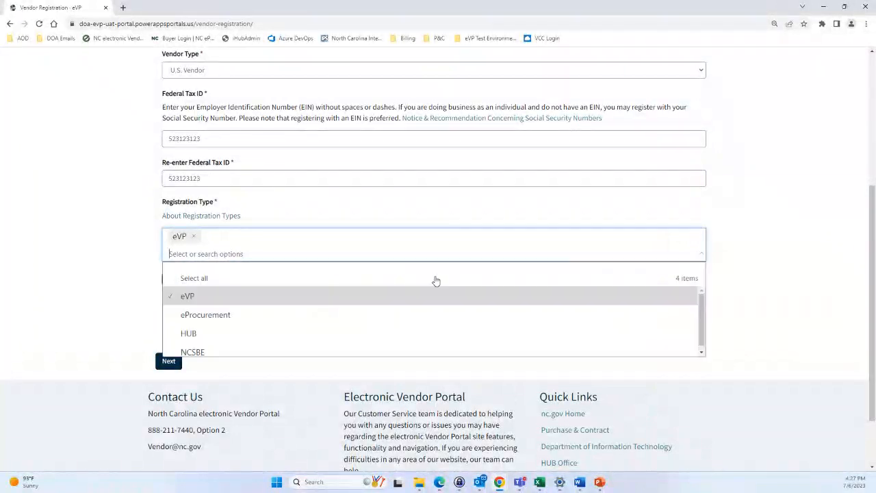
left_click(235, 312)
left_click(219, 329)
left_click(227, 348)
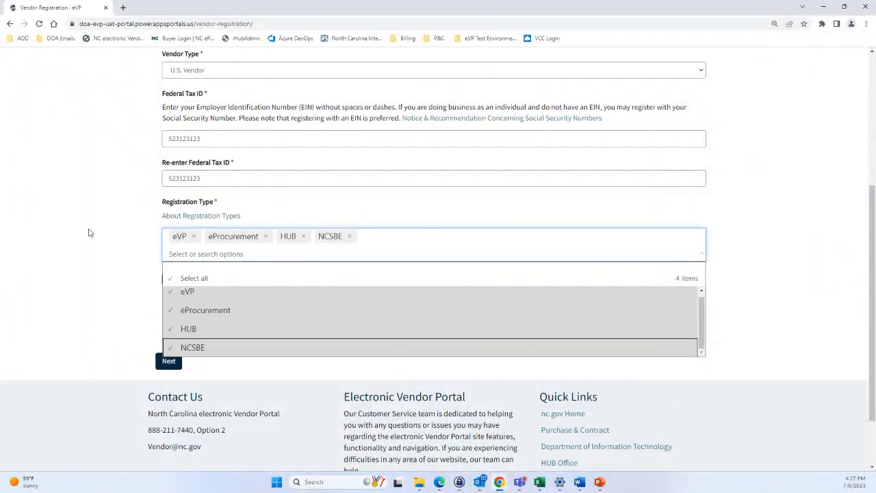
left_click(89, 232)
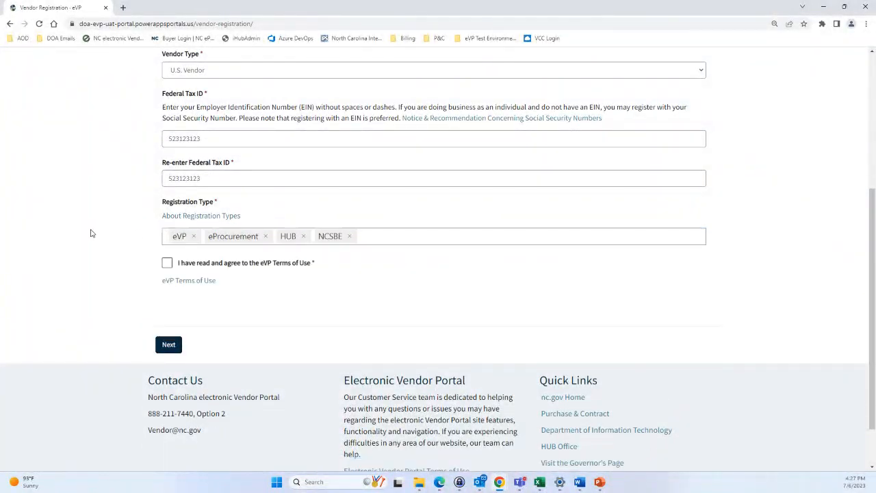
left_click(167, 264)
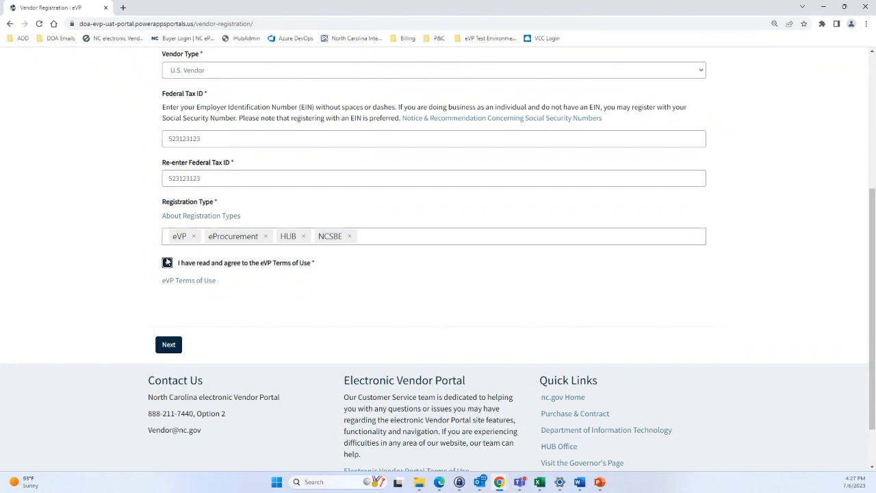
left_click(171, 344)
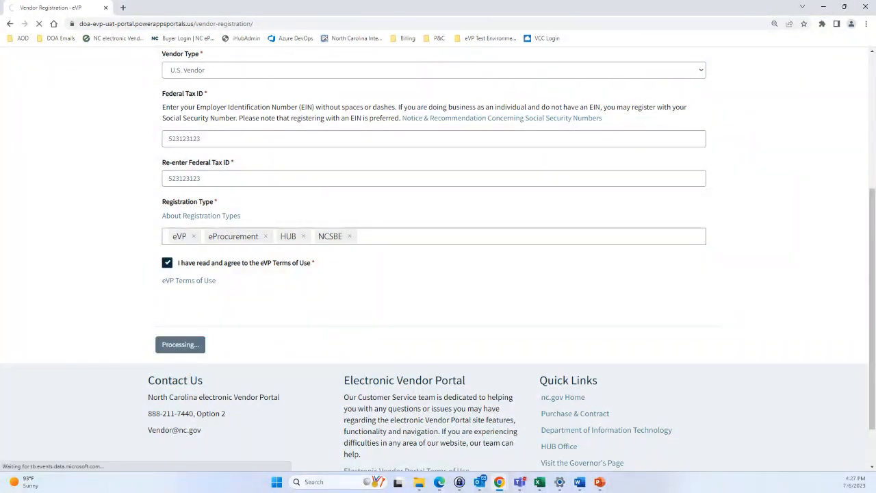
Answer No to 'Is this company E-Verified?' on the Company Information step
scroll(325, 292, "up", 4)
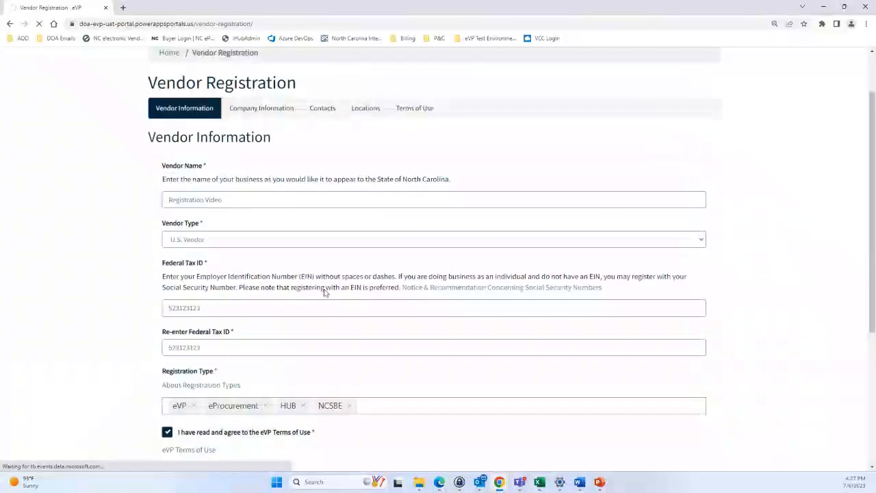
scroll(242, 306, "down", 3)
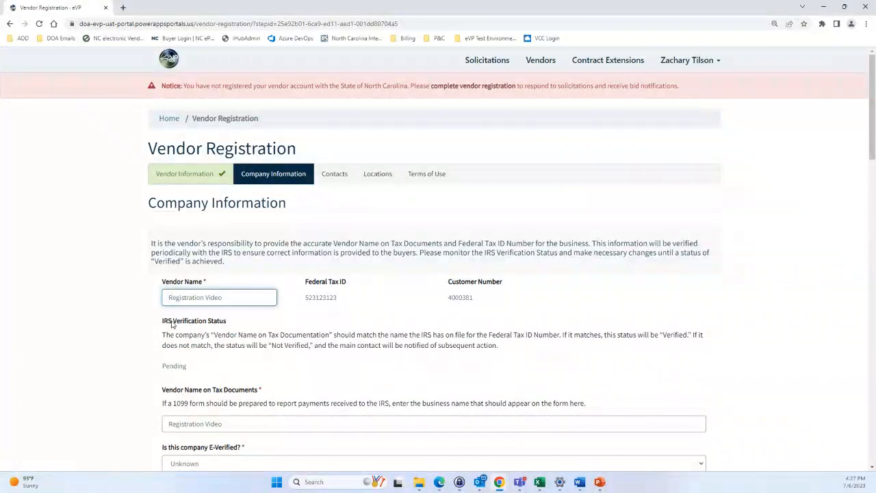
scroll(173, 324, "down", 1)
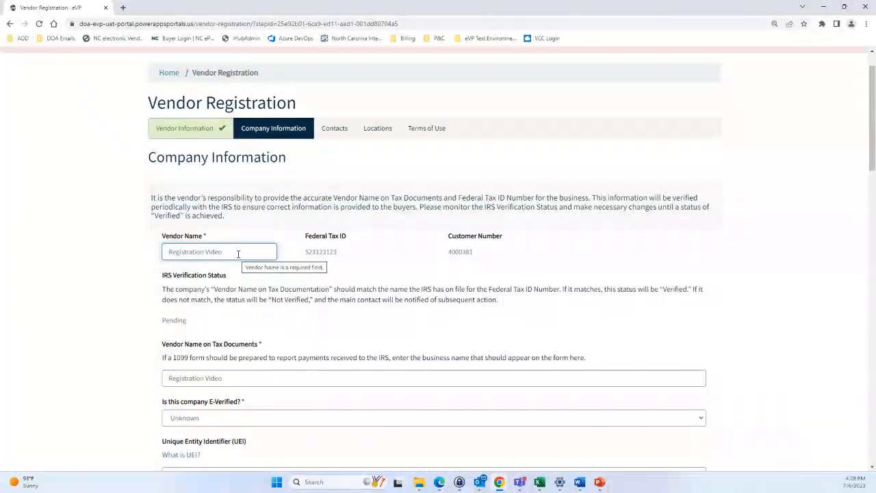
scroll(235, 243, "down", 2)
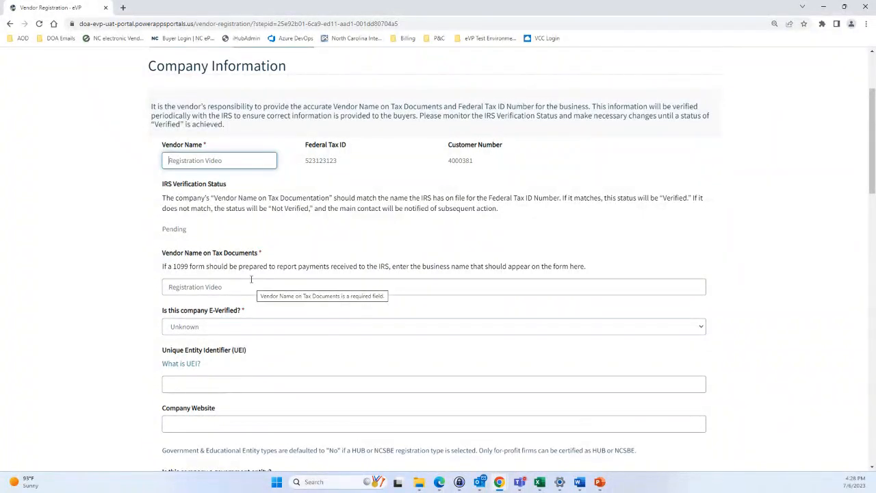
scroll(246, 268, "down", 1)
scroll(245, 265, "down", 1)
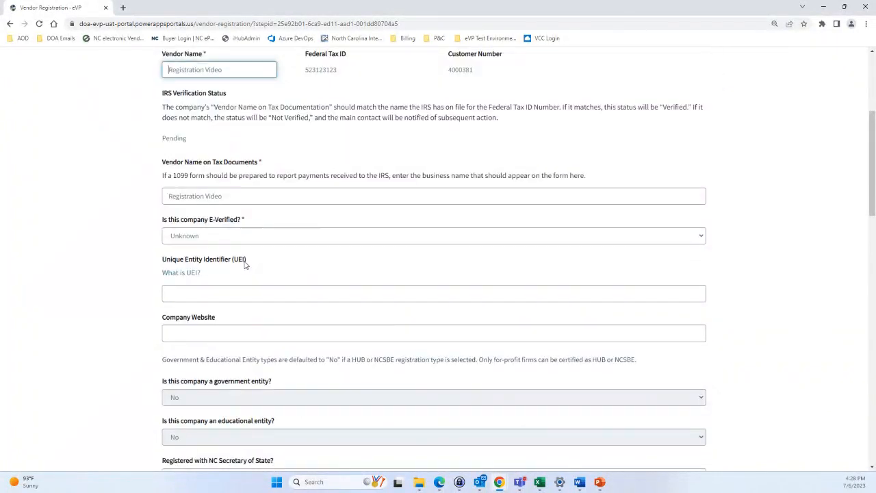
left_click(248, 236)
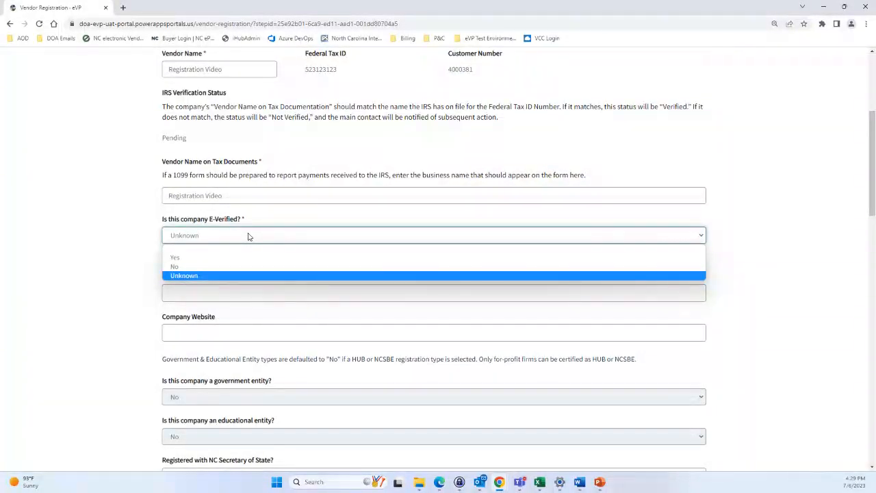
left_click(223, 267)
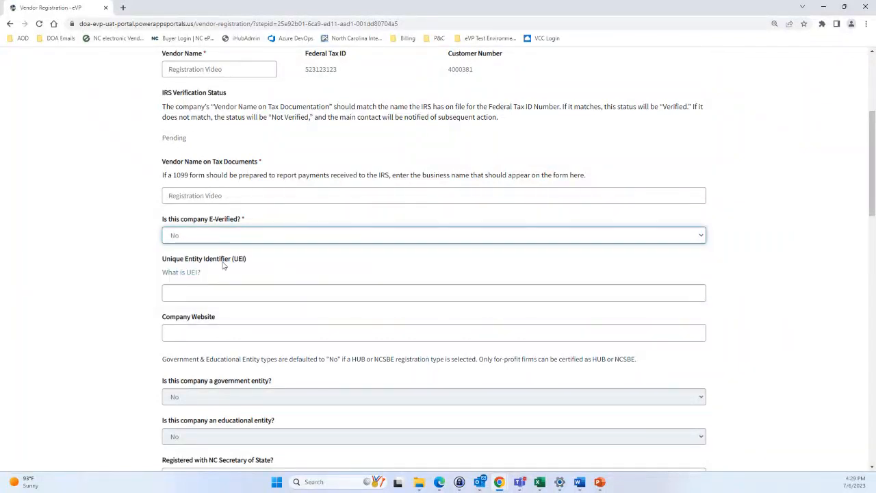
scroll(223, 265, "down", 1)
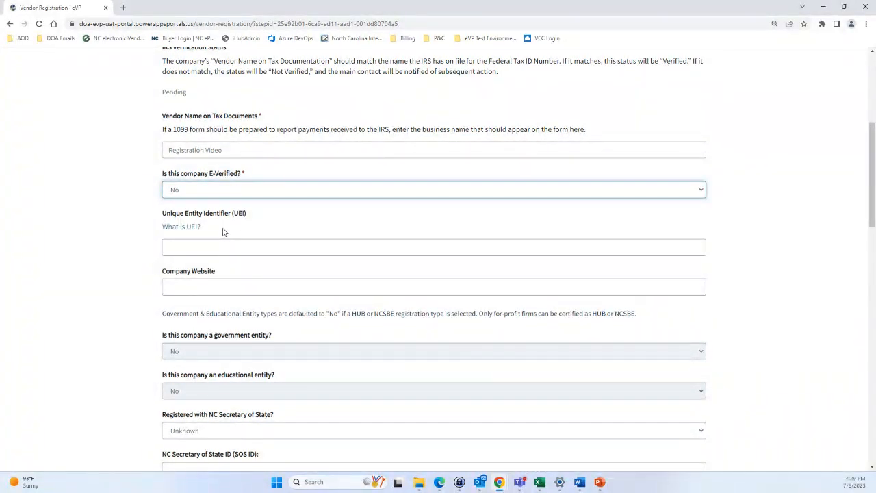
left_click(183, 227)
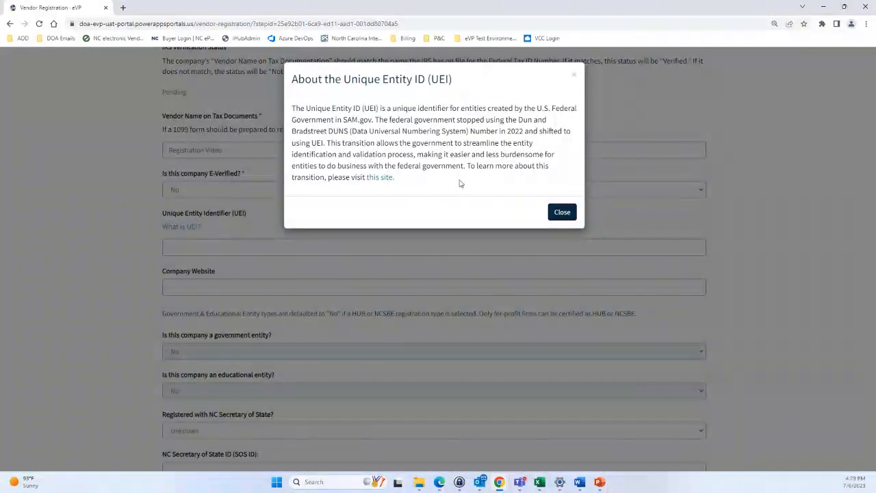
left_click(560, 212)
scroll(395, 209, "down", 1)
left_click(278, 157)
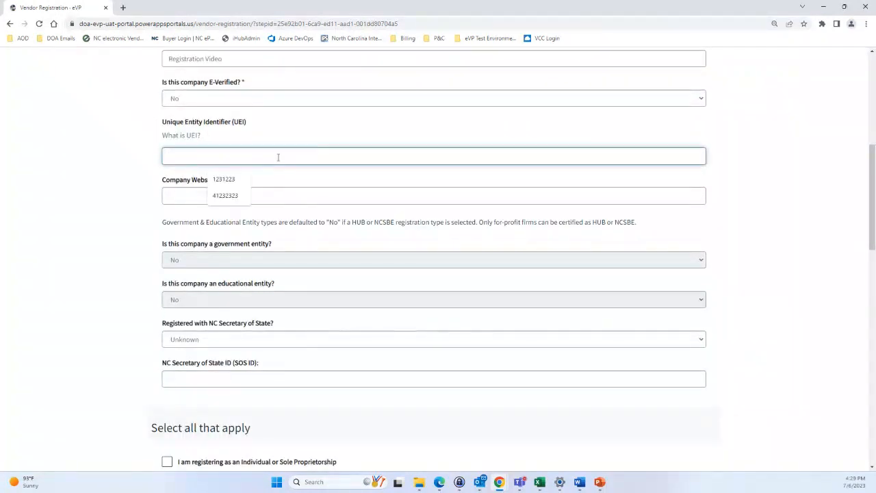
type("31231231")
left_click(258, 177)
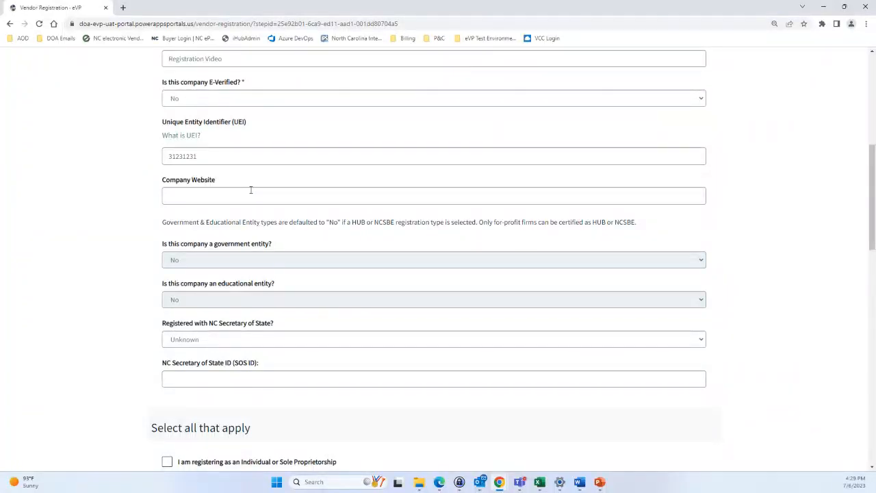
left_click(250, 190)
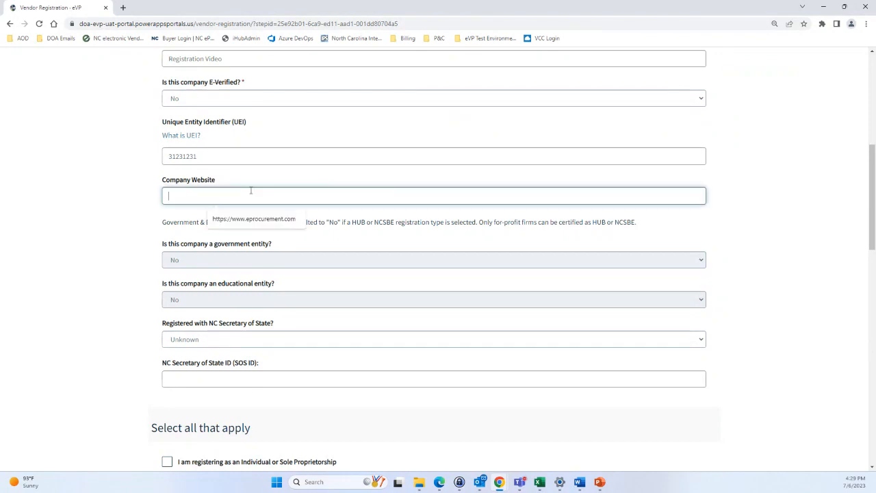
type("www.")
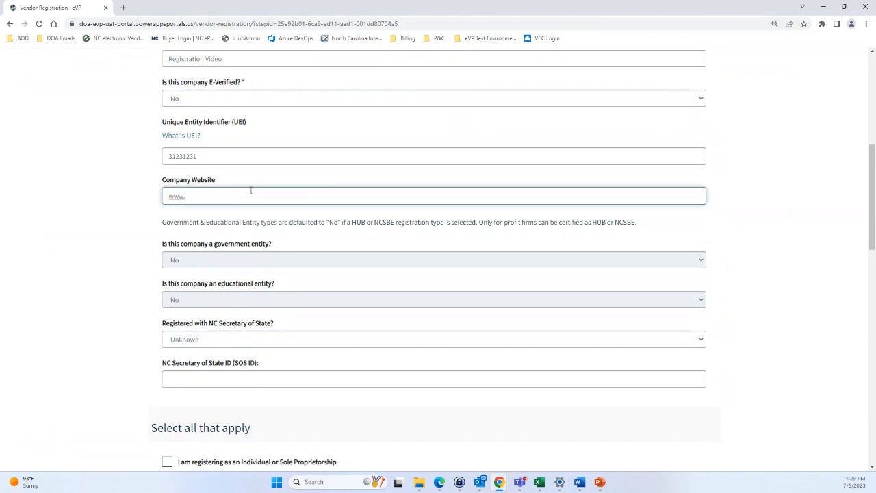
type("google.com")
left_click(252, 178)
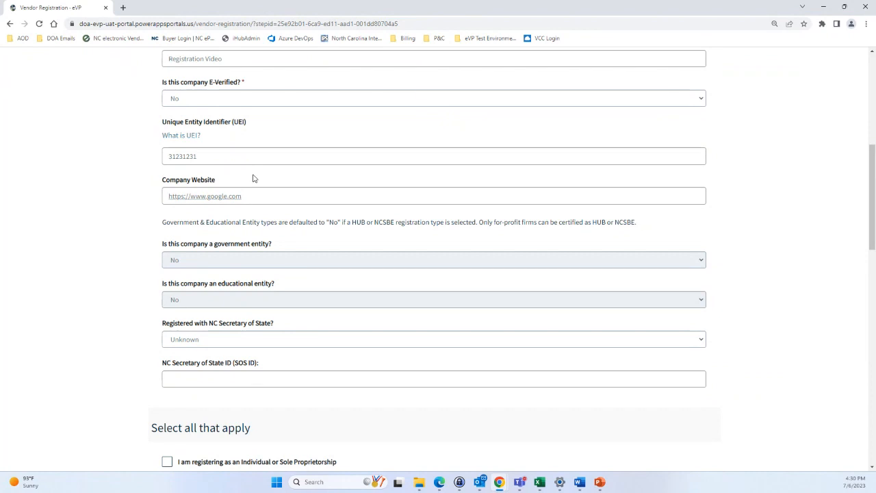
scroll(252, 178, "down", 2)
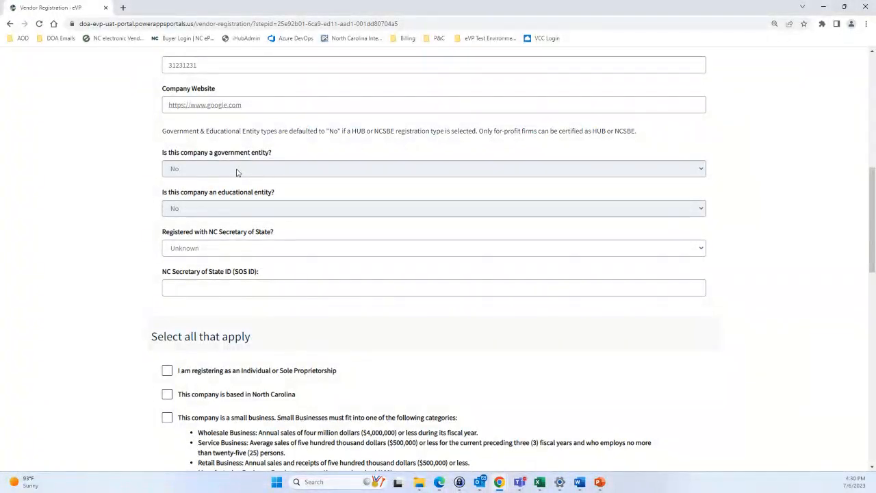
Answer Yes to Registered with NC Secretary of State and enter the company's SOS ID
scroll(237, 172, "down", 10)
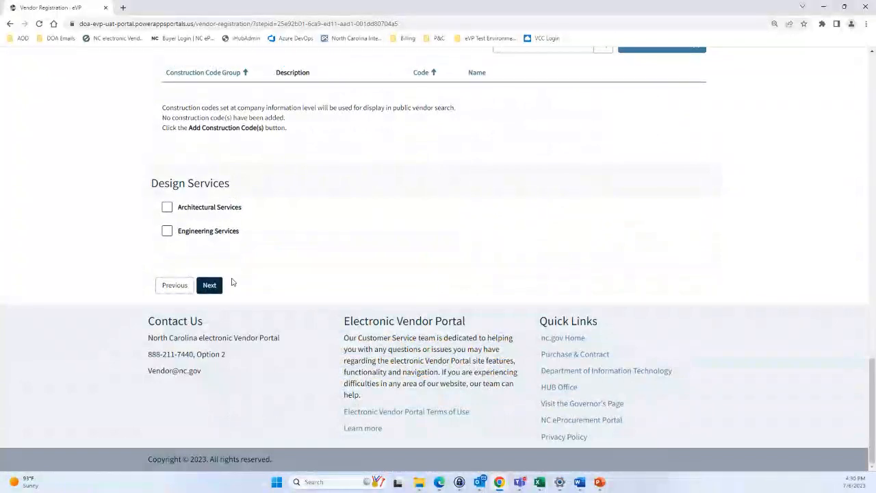
scroll(206, 267, "up", 20)
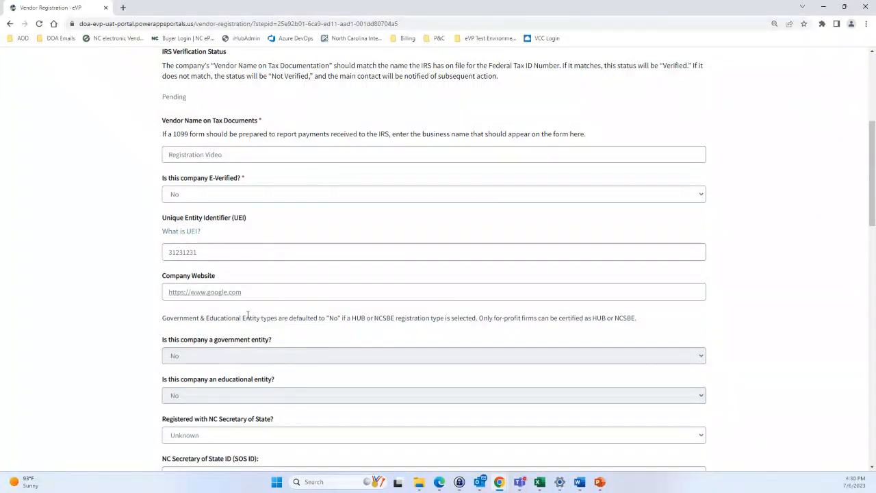
scroll(247, 316, "down", 1)
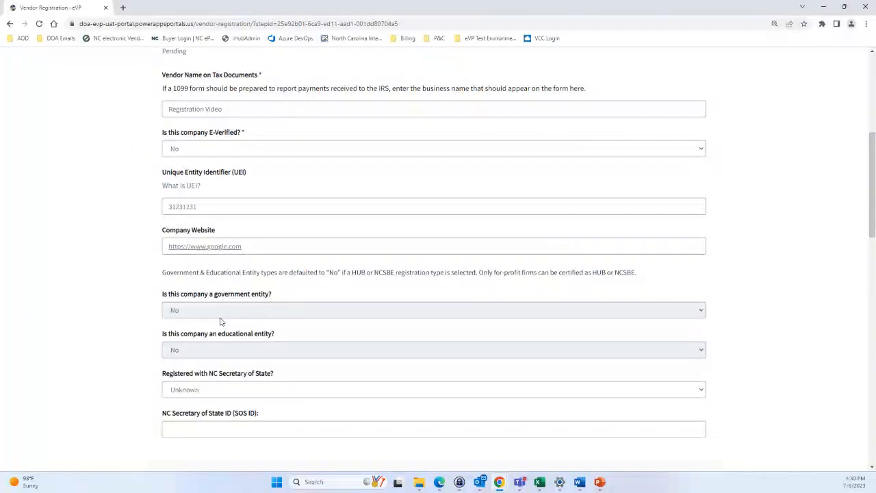
scroll(220, 320, "down", 2)
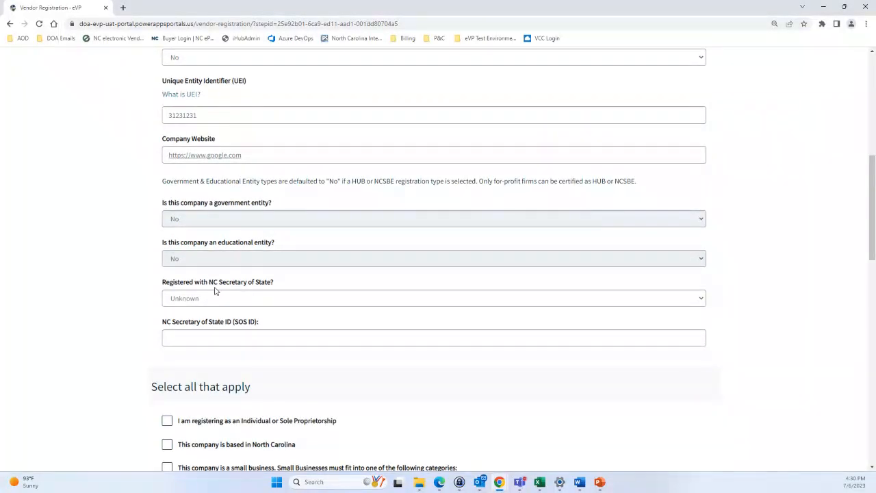
left_click(219, 298)
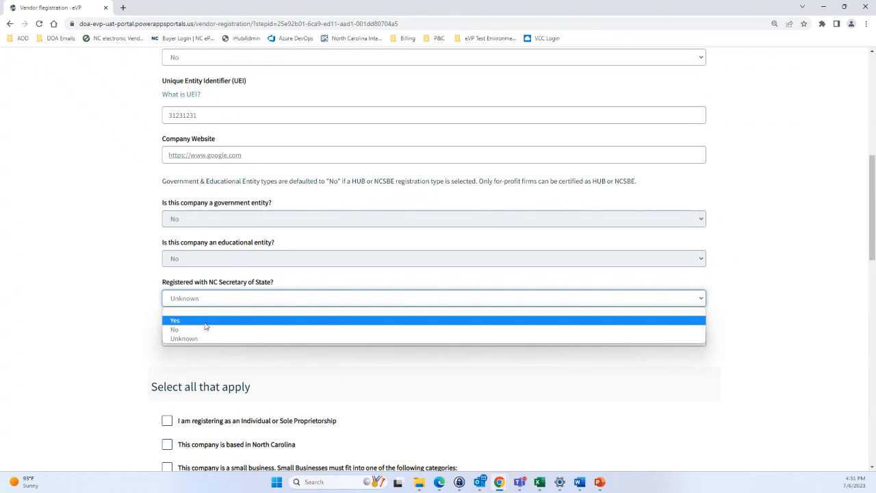
left_click(203, 321)
left_click(197, 339)
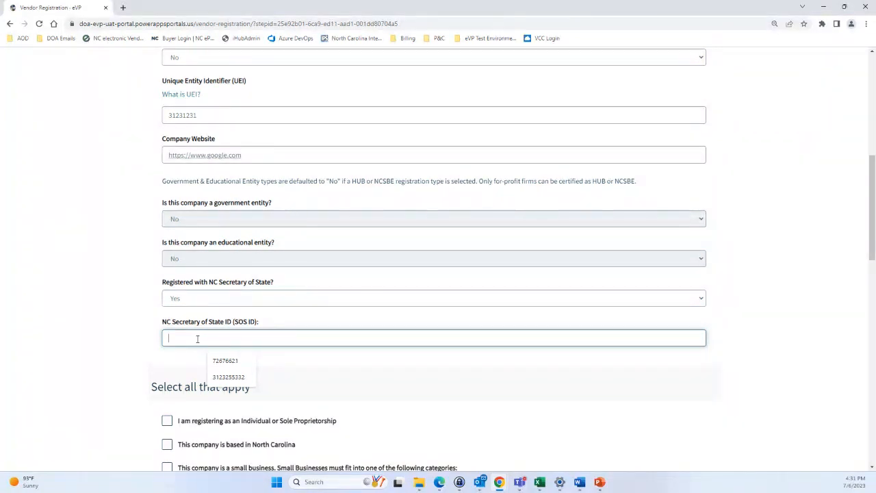
type("43123123")
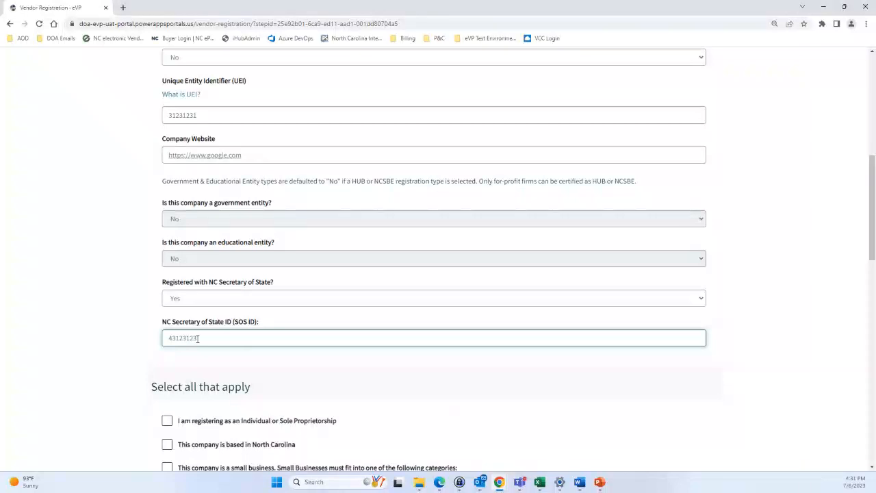
left_click(134, 312)
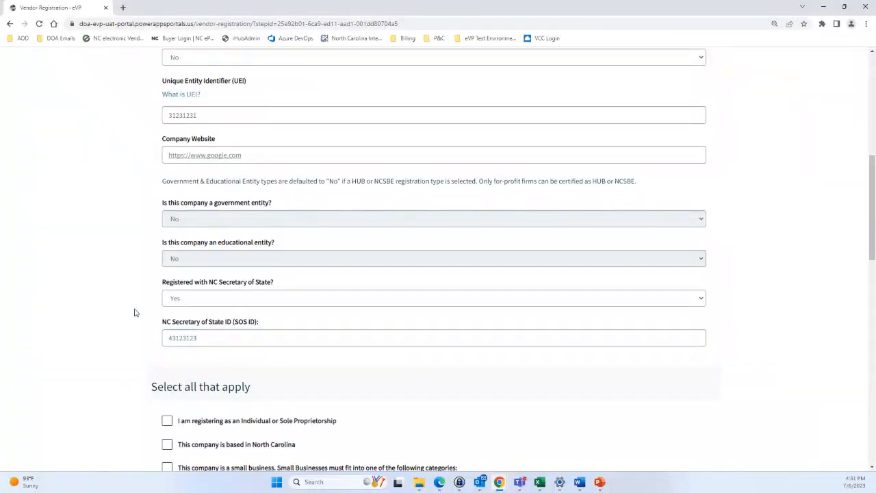
scroll(136, 313, "down", 2)
scroll(139, 312, "down", 2)
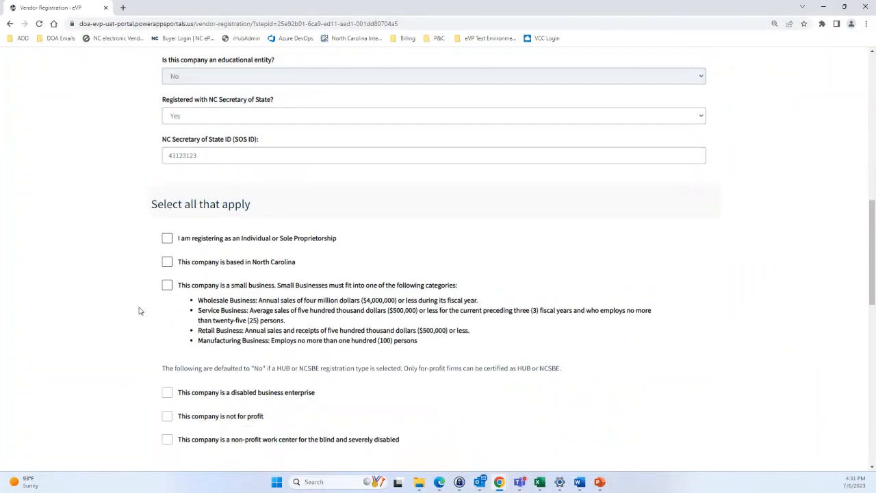
Check 'based in North Carolina' and 'small business', leaving Individual or Sole Proprietorship unchecked
scroll(139, 305, "down", 1)
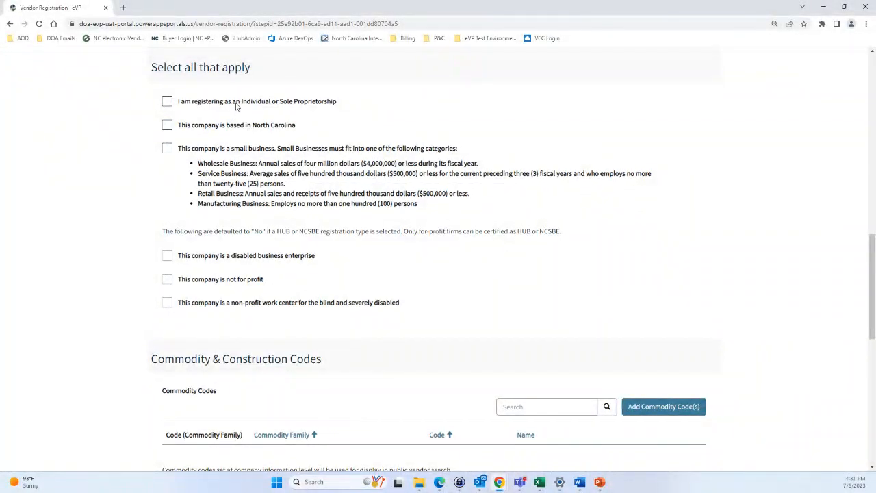
left_click(166, 102)
left_click(169, 128)
left_click(167, 149)
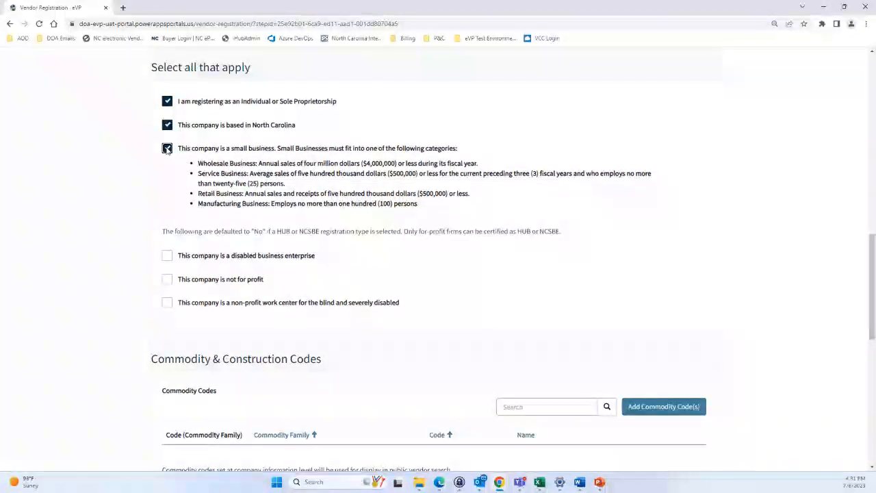
left_click(167, 101)
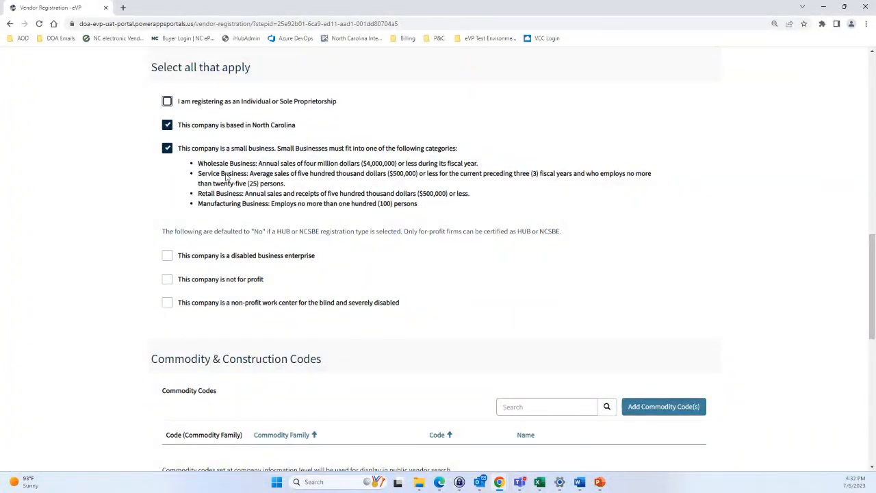
scroll(227, 177, "down", 1)
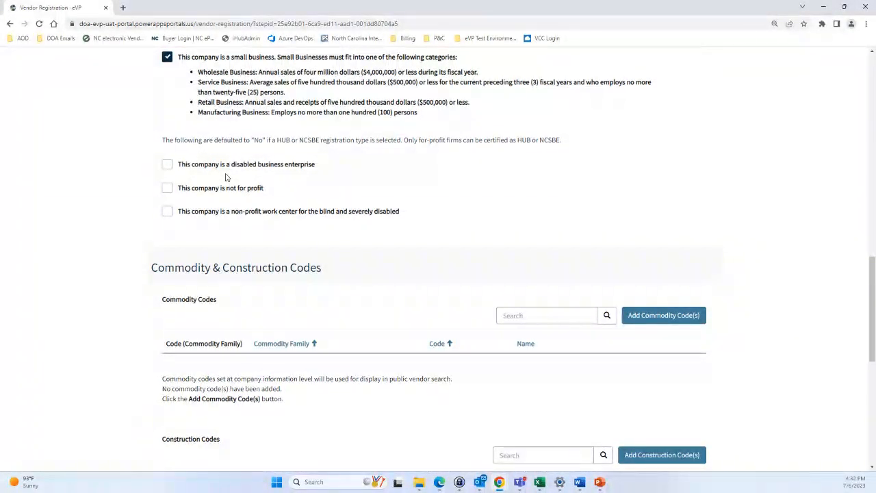
scroll(226, 178, "down", 3)
scroll(227, 176, "up", 1)
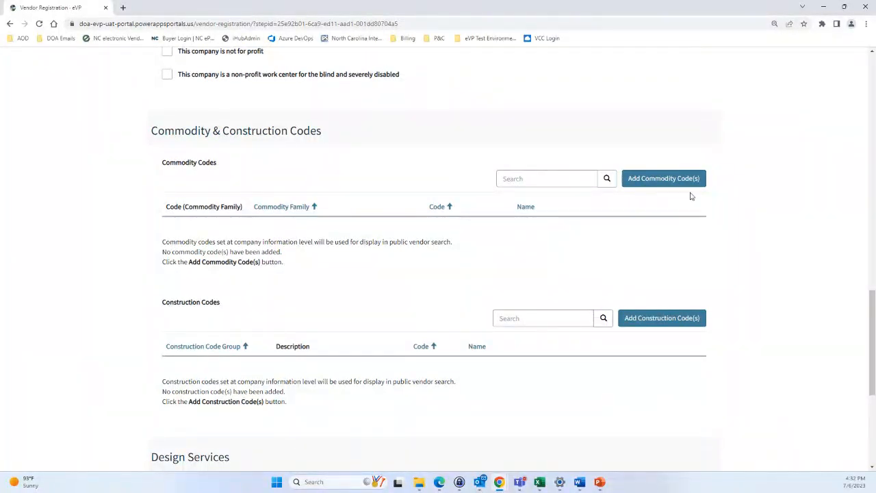
Add commodity codes 561000 Accommodation furniture and 561015 Furniture to the vendor
left_click(672, 179)
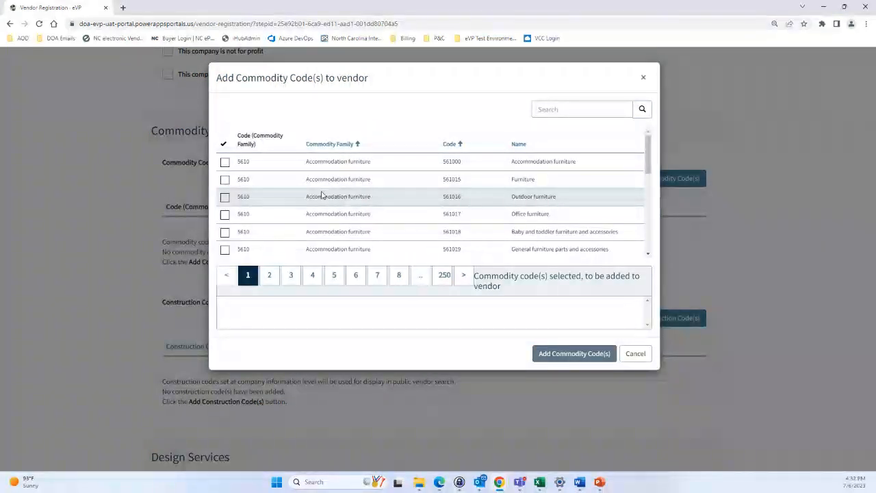
left_click(555, 108)
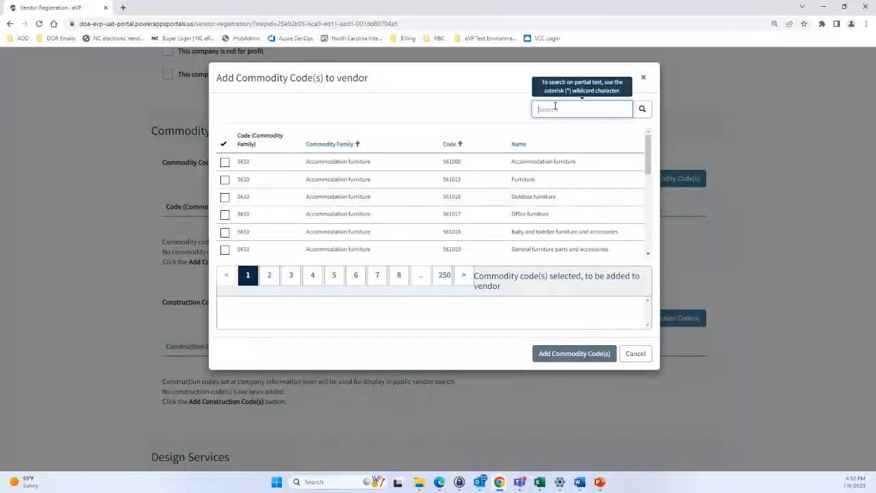
scroll(313, 196, "down", 6)
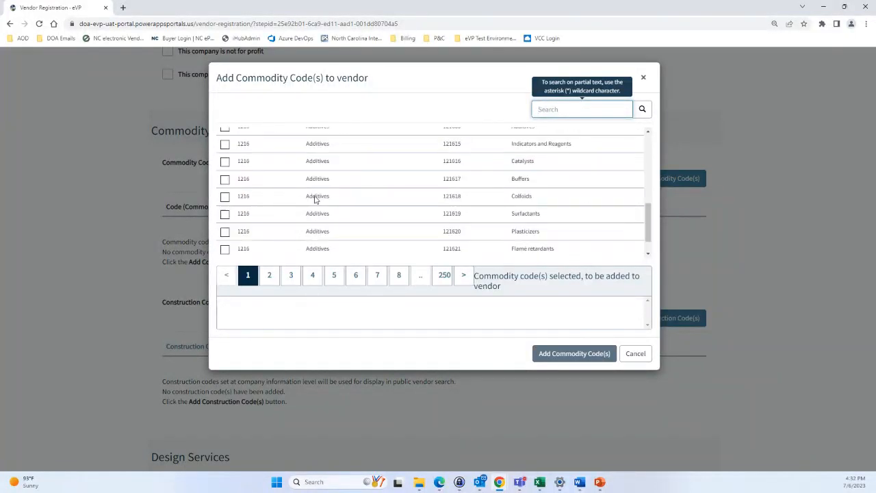
scroll(376, 205, "up", 6)
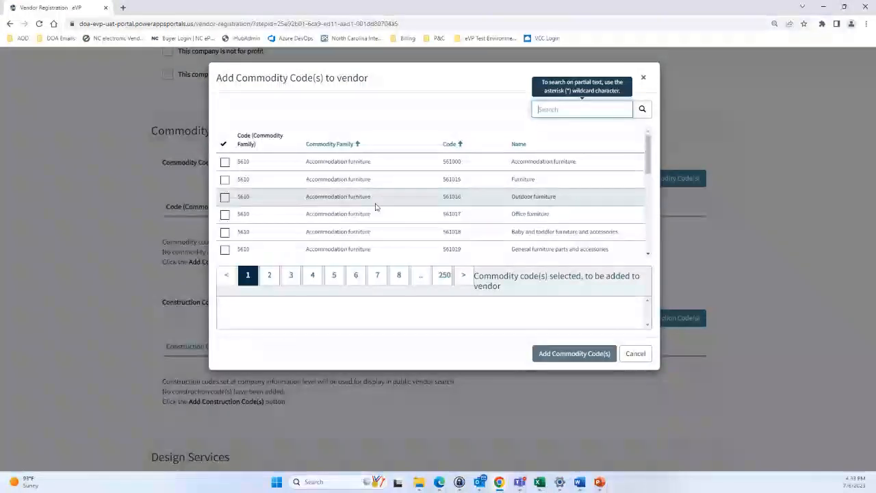
left_click(224, 162)
left_click(225, 180)
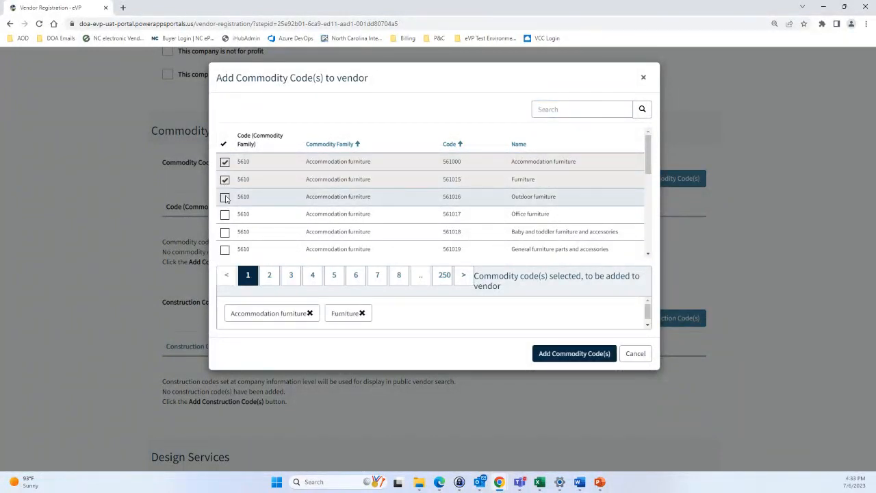
left_click(226, 198)
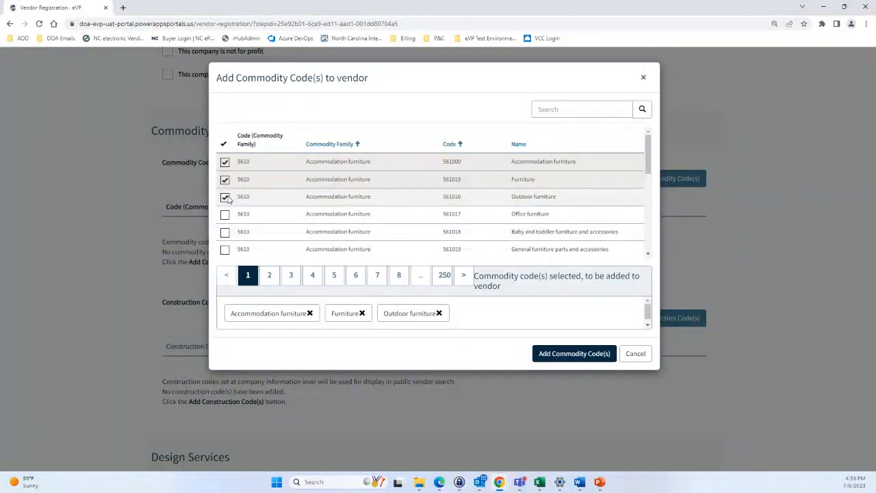
left_click(225, 180)
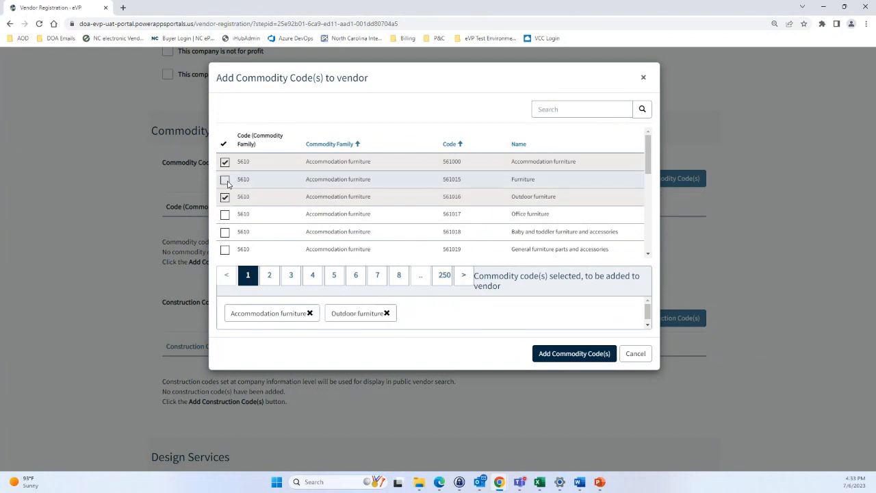
left_click(226, 180)
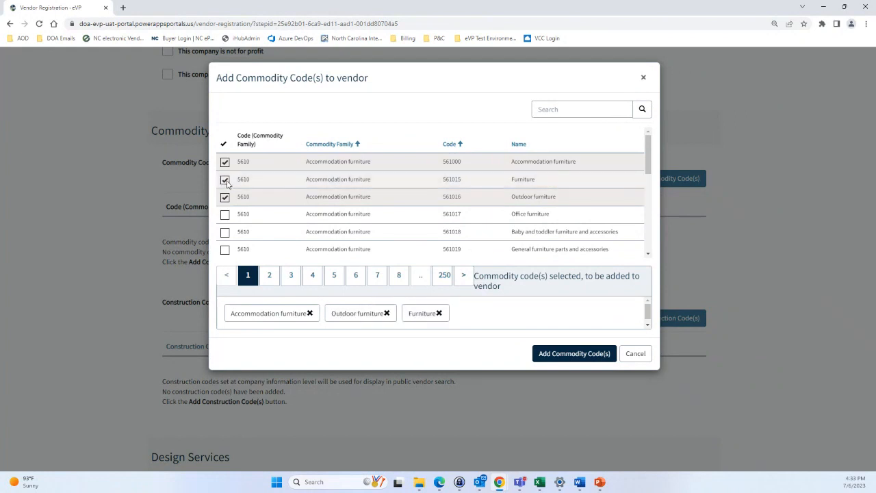
left_click(387, 314)
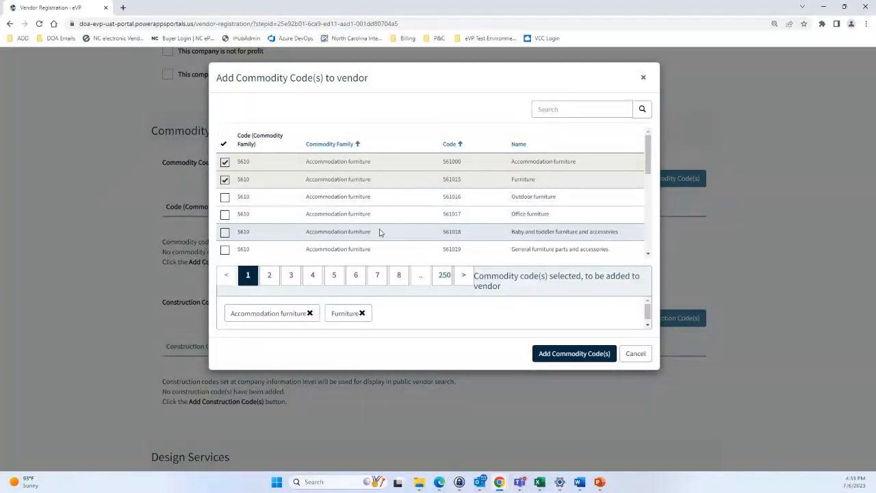
left_click(583, 358)
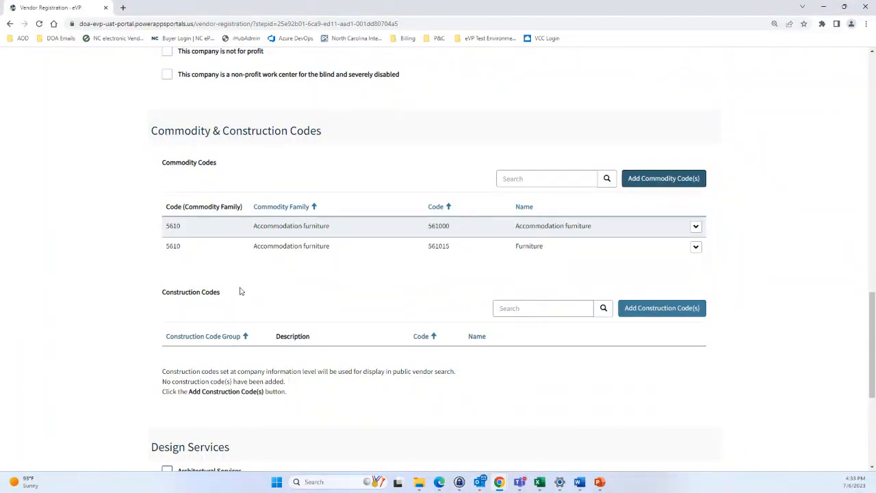
Remove commodity code 561015 Furniture so only 561000 remains
left_click(696, 247)
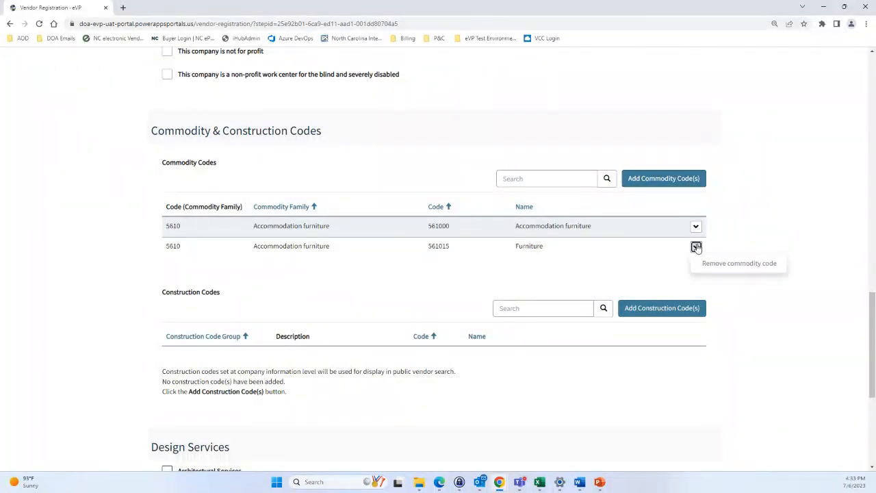
left_click(710, 266)
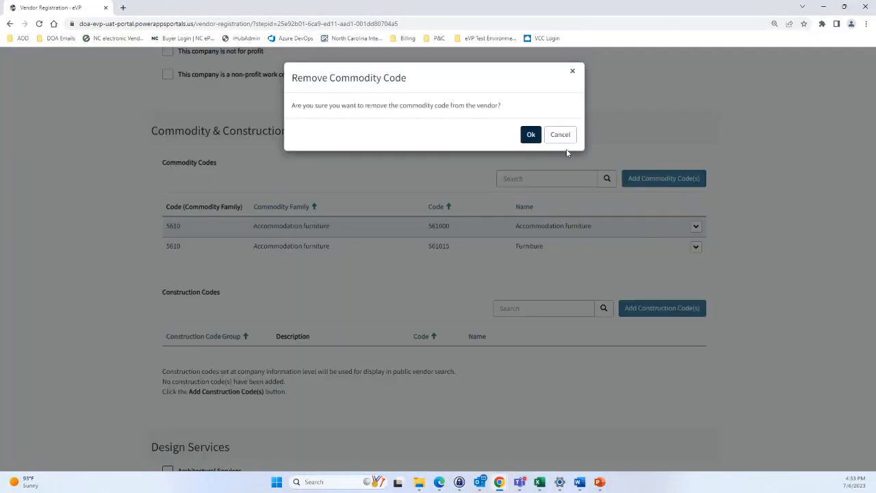
left_click(532, 138)
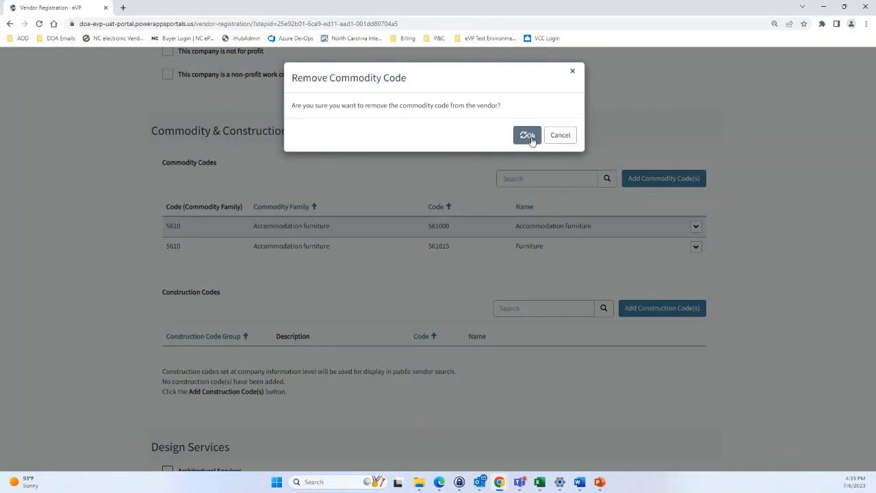
scroll(526, 181, "down", 20)
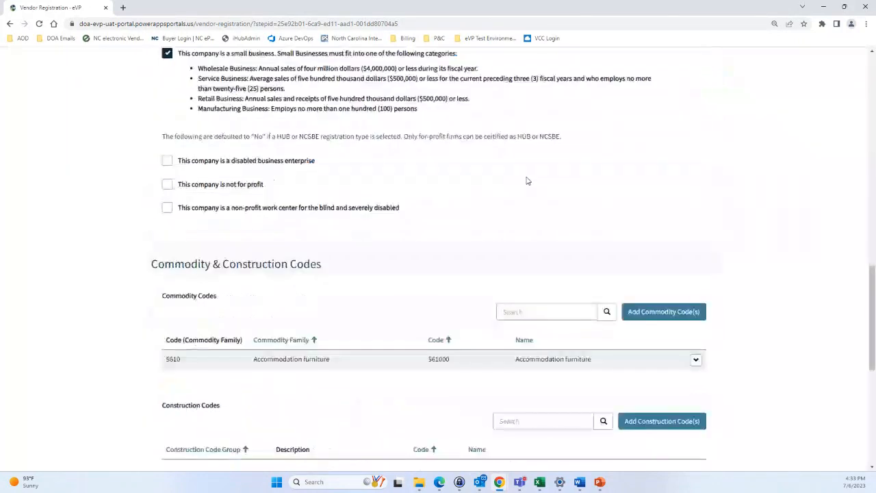
scroll(527, 180, "up", 2)
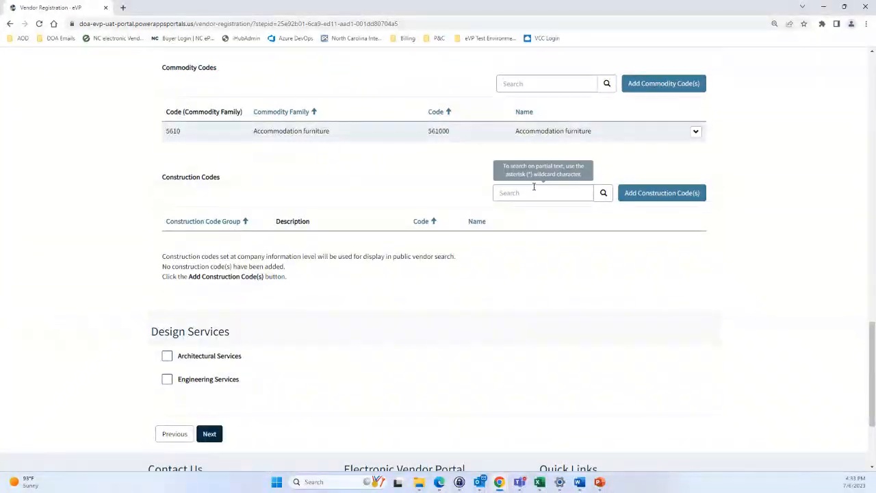
Tick construction codes 01300, 01400 and 01500 in the construction code list
scroll(540, 192, "up", 1)
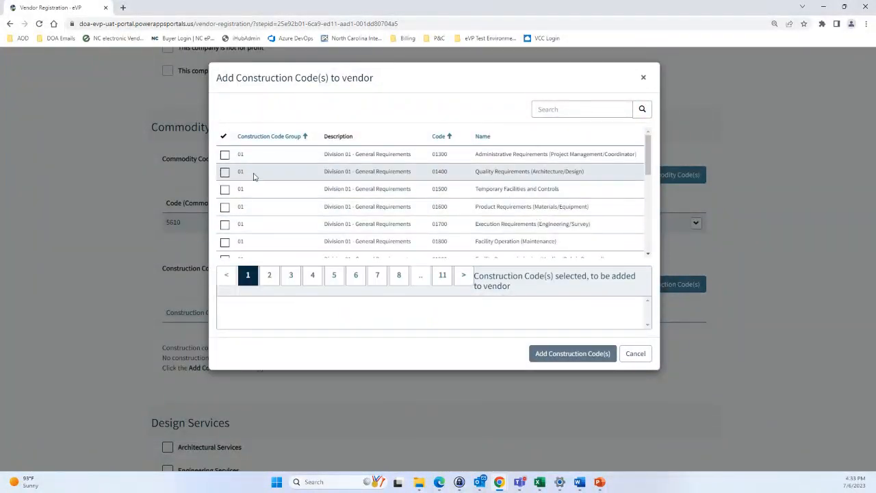
scroll(231, 175, "down", 5)
scroll(231, 181, "up", 5)
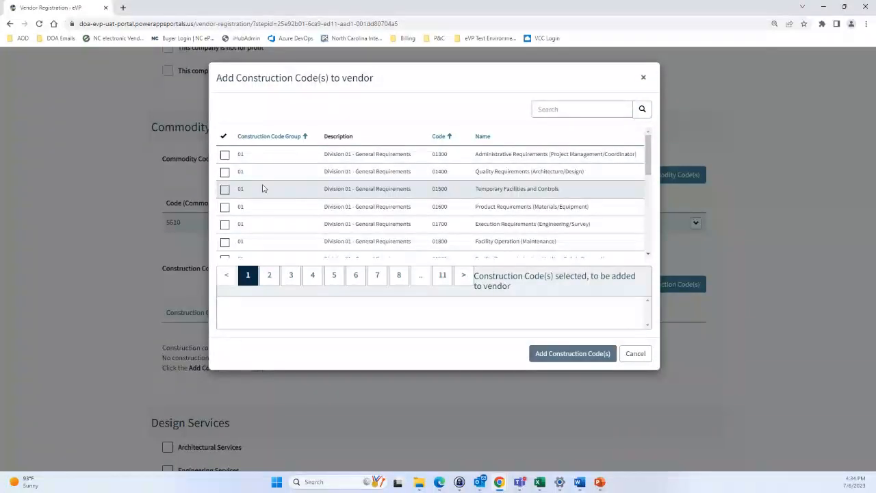
left_click(226, 156)
left_click(226, 172)
left_click(226, 190)
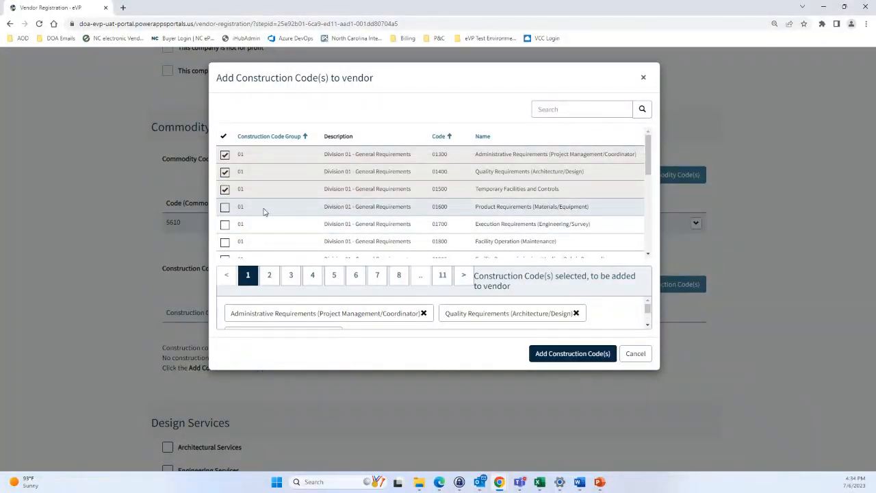
left_click(226, 190)
left_click(226, 190)
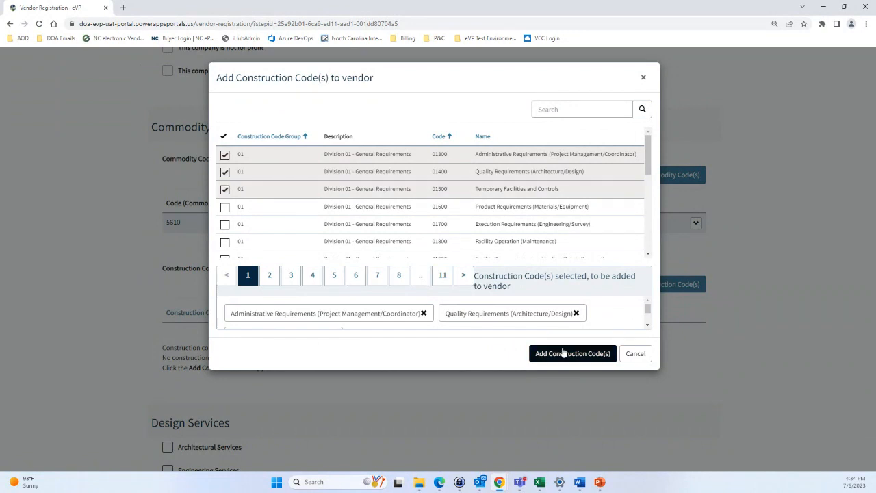
Drop 01500 from the selection and add 01300 and 01400 to the vendor
scroll(499, 313, "down", 2)
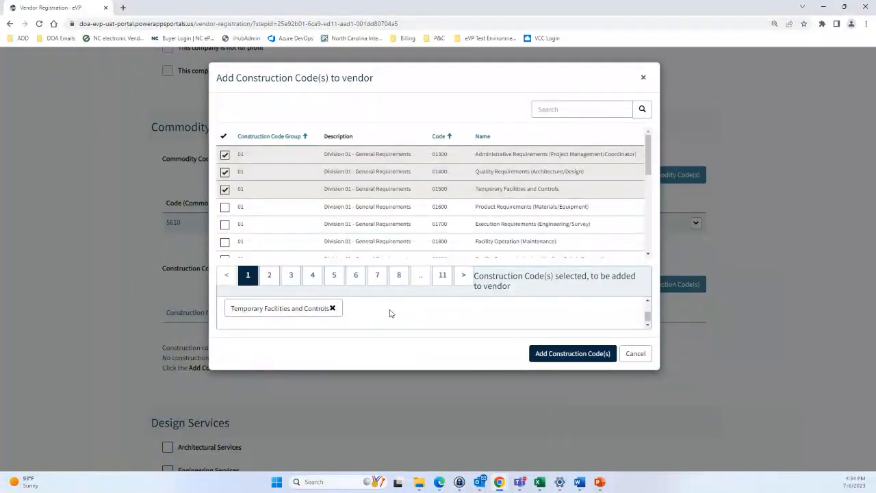
scroll(390, 313, "up", 2)
scroll(390, 313, "down", 2)
scroll(391, 313, "up", 2)
scroll(370, 305, "down", 2)
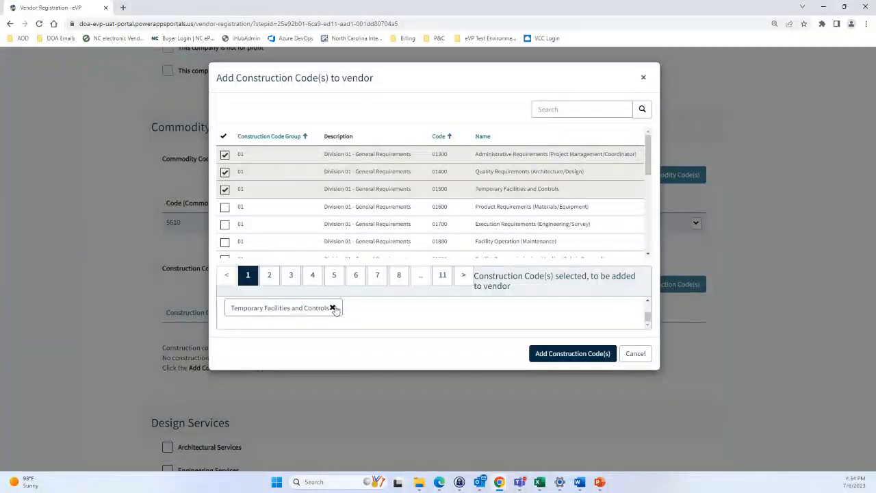
left_click(332, 308)
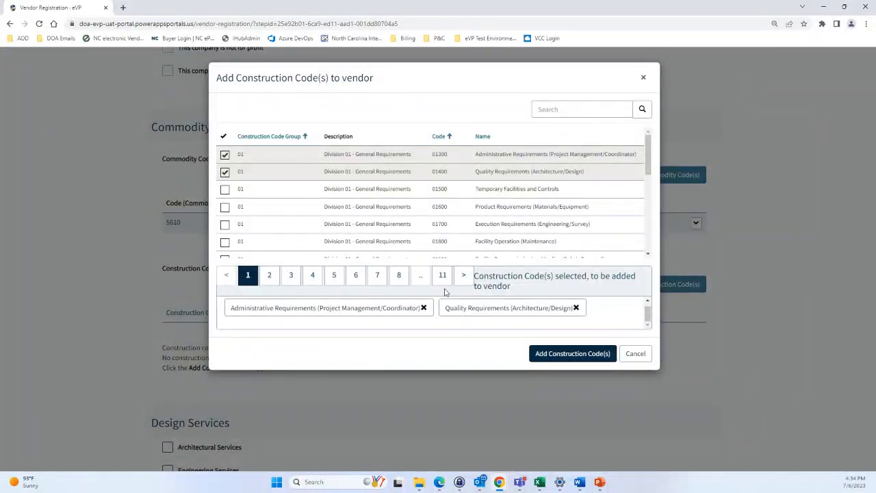
left_click(558, 359)
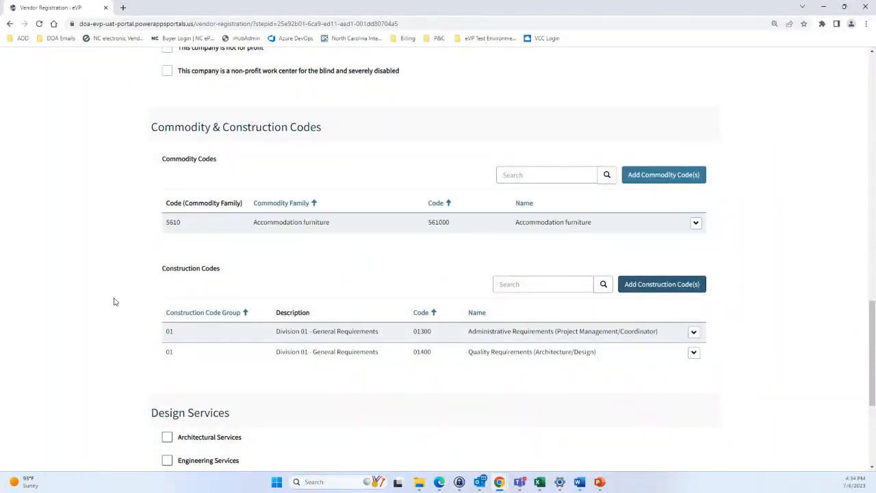
Review the commodity, construction and Design Services sections, then submit Company Information with Next
left_click(694, 352)
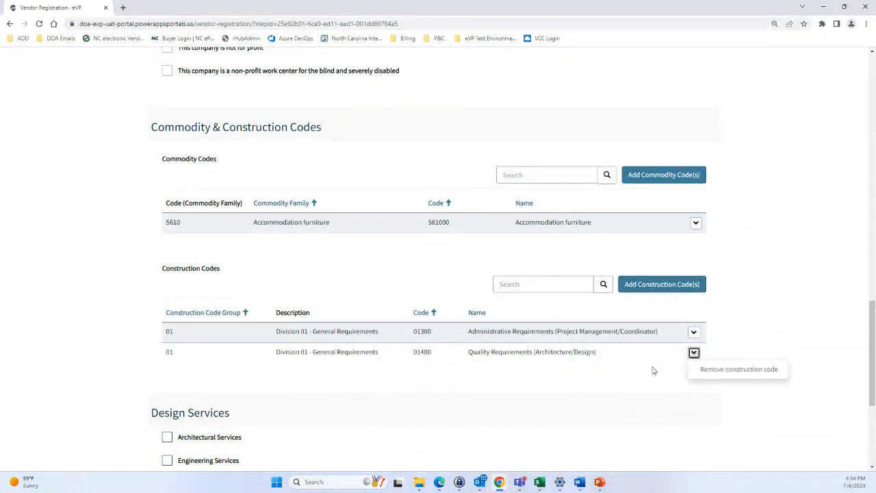
scroll(616, 342, "down", 2)
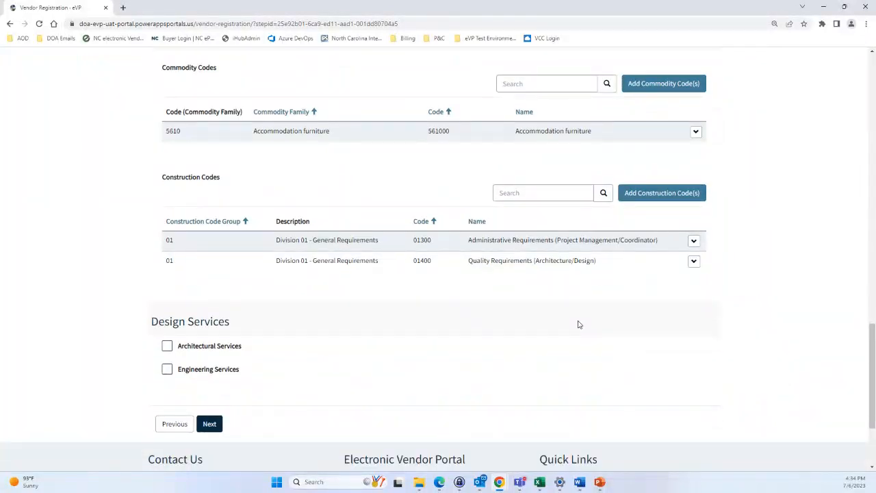
scroll(577, 324, "down", 3)
scroll(529, 280, "up", 2)
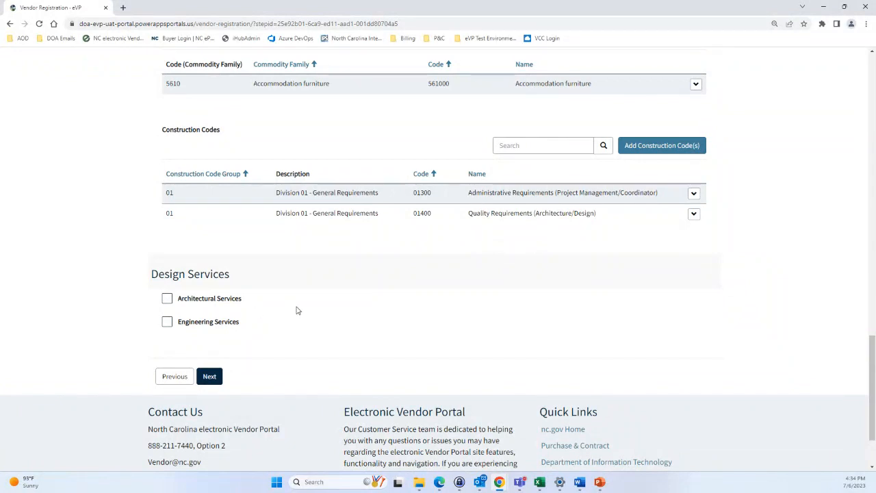
scroll(296, 310, "up", 1)
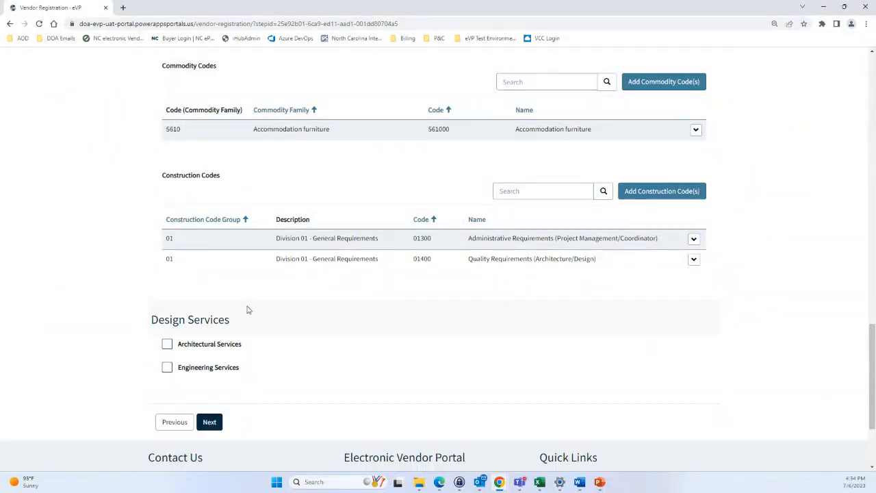
scroll(248, 310, "up", 2)
scroll(247, 308, "down", 5)
scroll(247, 307, "up", 2)
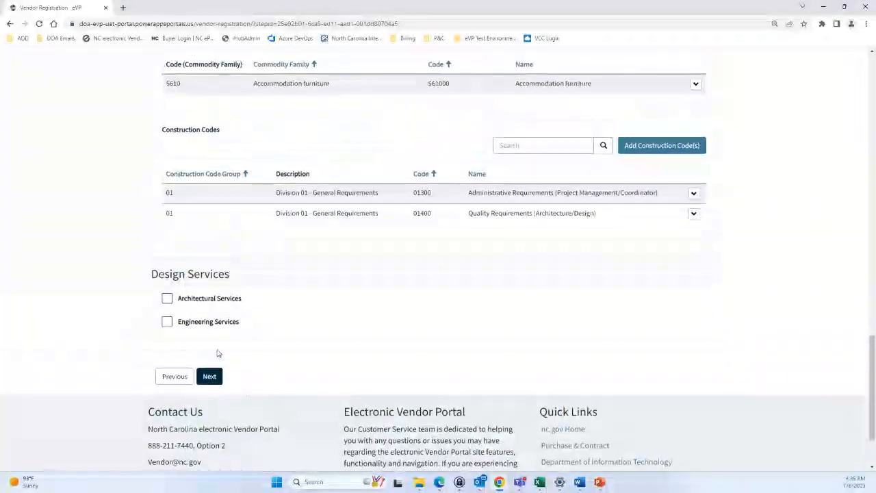
scroll(219, 353, "up", 3)
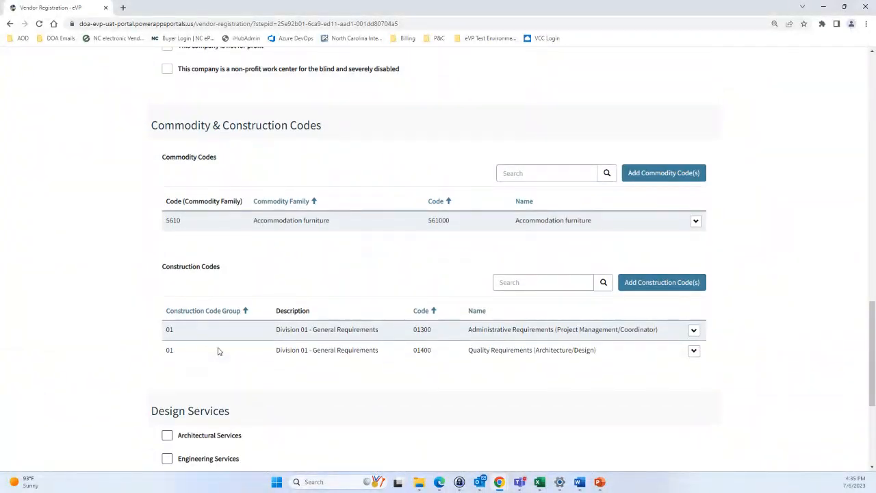
scroll(219, 351, "down", 2)
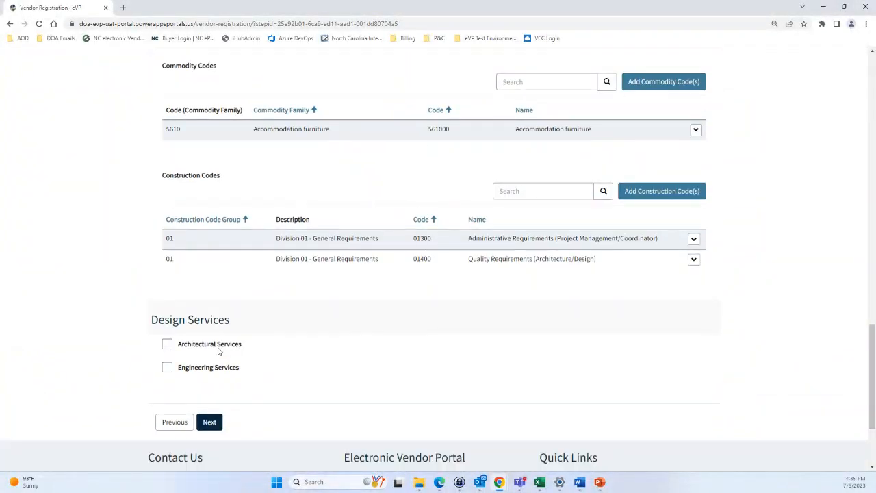
left_click(210, 422)
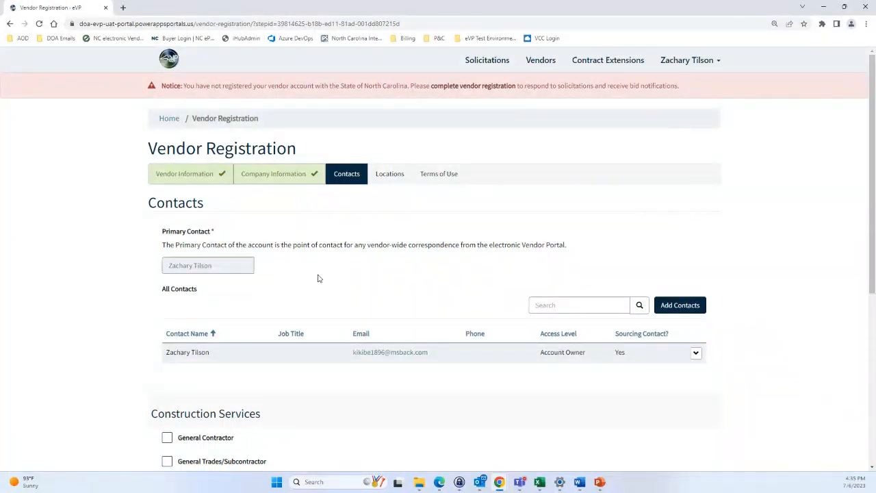
Open an empty Add Vendor Contact form from the Contacts step
left_click(682, 306)
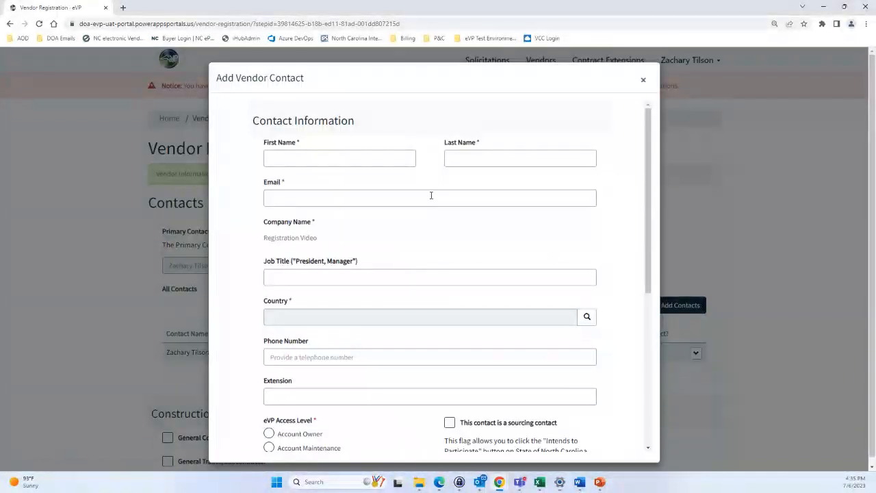
Enter the contact's first name and last name
left_click(337, 162)
type("Michae")
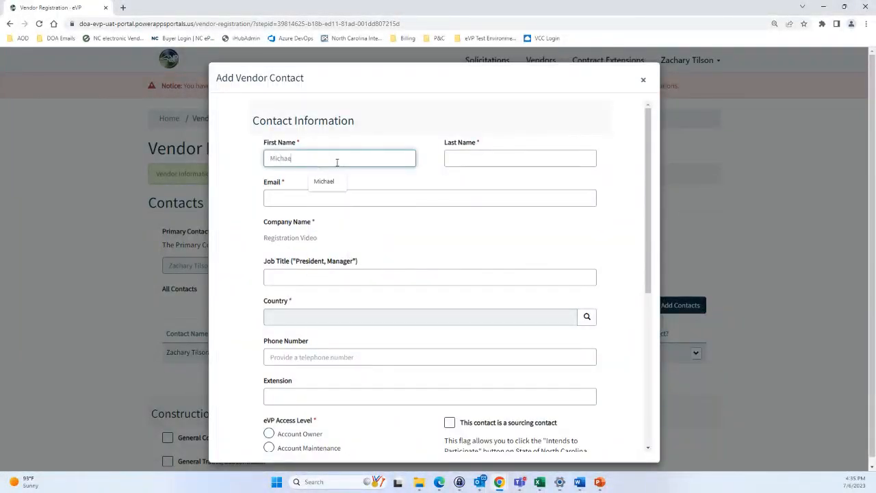
type("l")
key("Tab")
type("Scto")
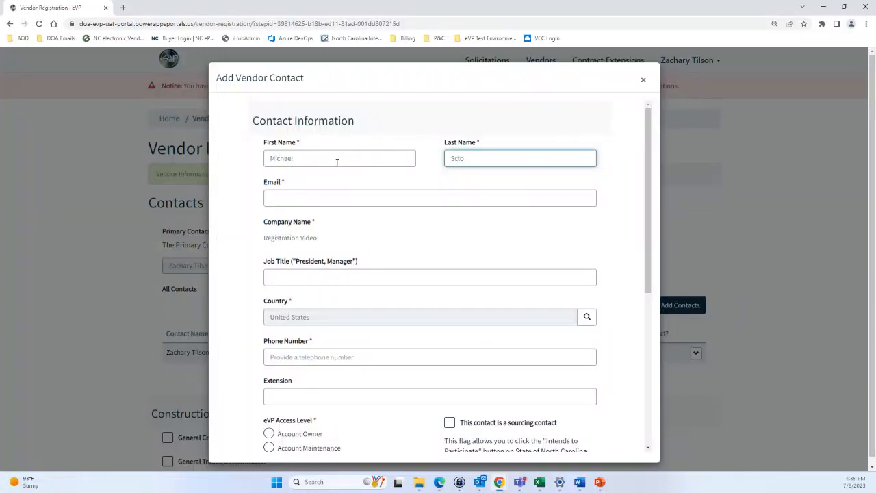
key("BackSpace")
key("BackSpace")
type("ott")
Fill in the contact's e-mail address using the autofill suggestion
left_click(308, 200)
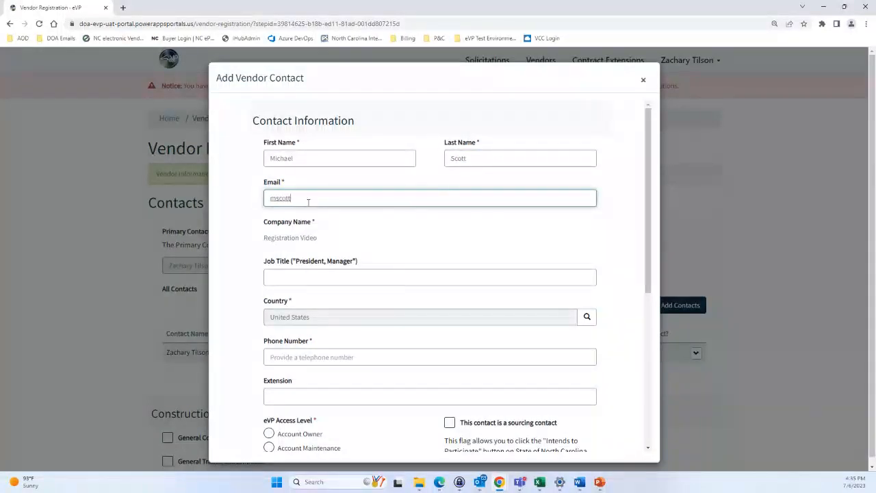
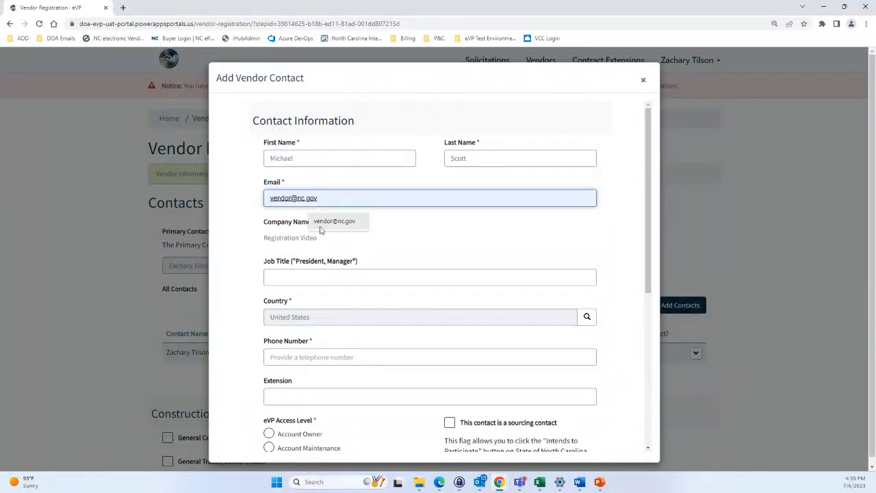
left_click(319, 228)
scroll(365, 250, "down", 1)
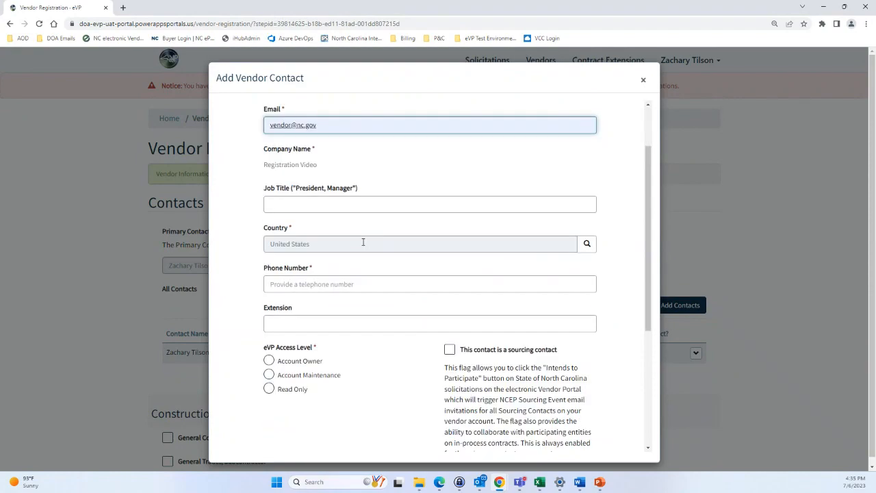
scroll(351, 187, "up", 1)
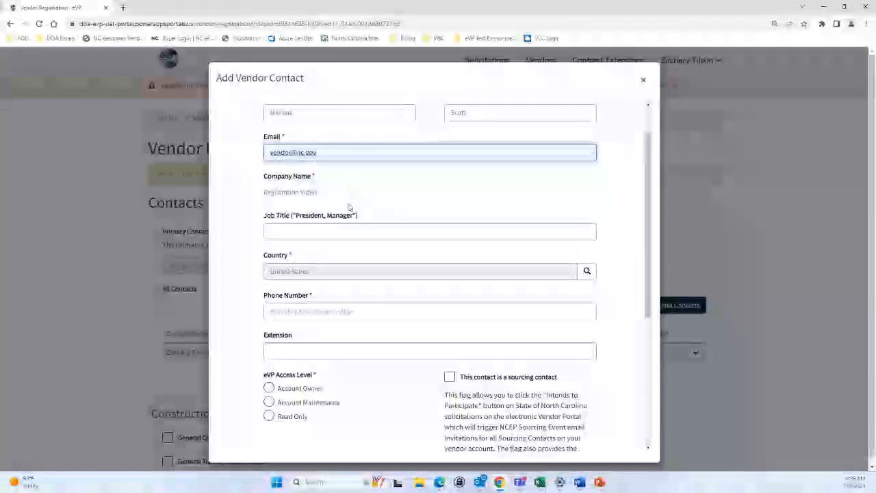
scroll(348, 192, "down", 1)
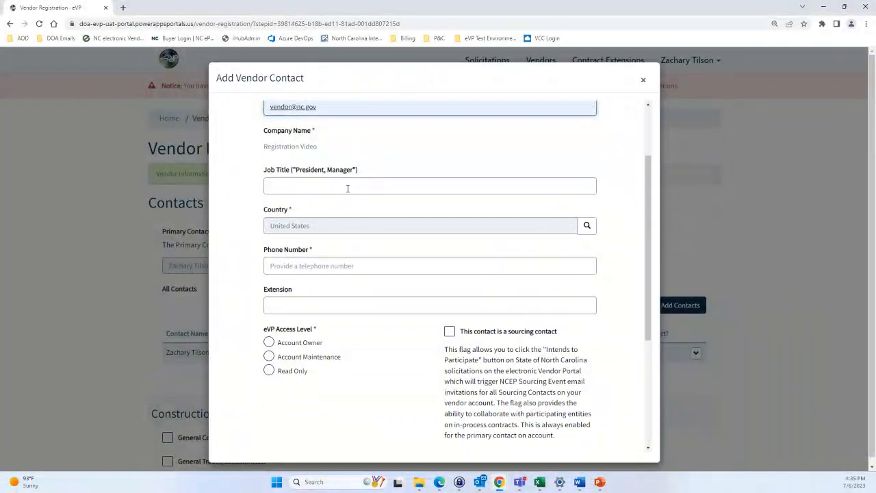
scroll(348, 211, "up", 1)
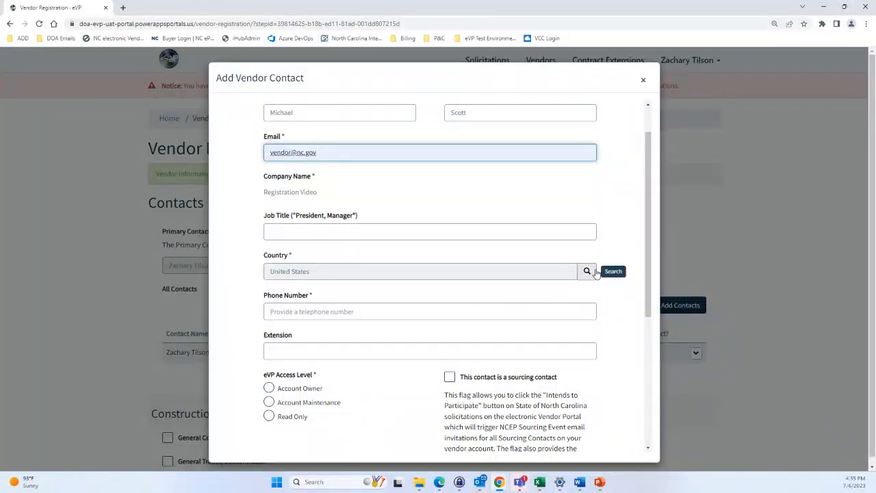
Enter the contact's phone number
left_click(412, 309)
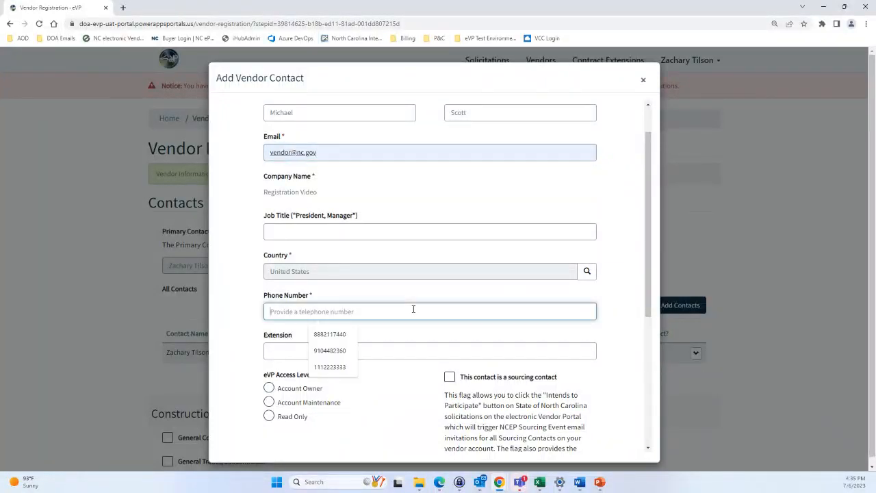
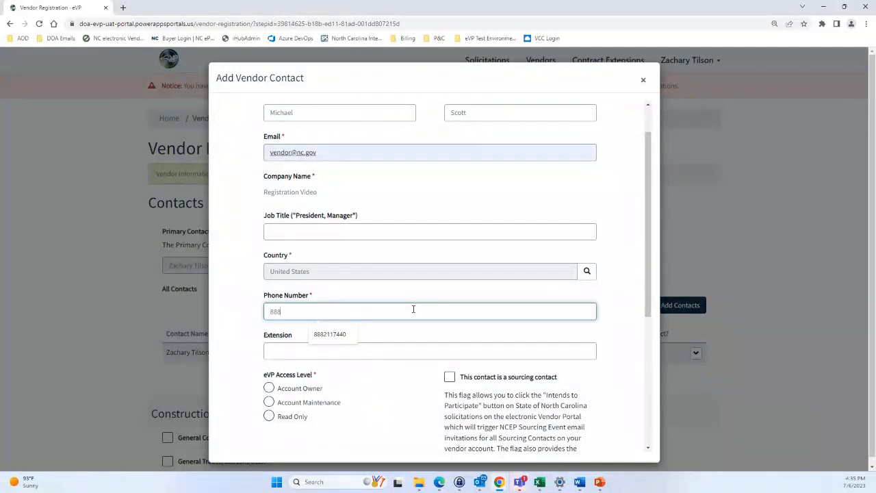
scroll(403, 317, "down", 1)
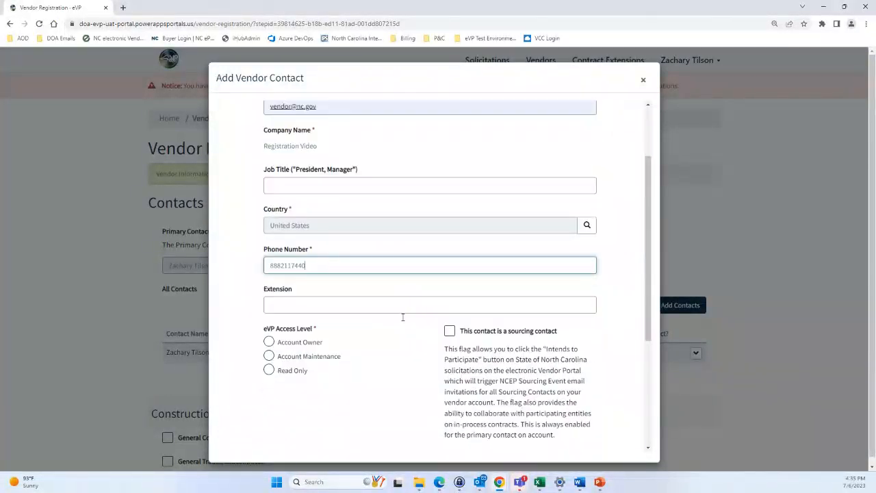
scroll(402, 317, "down", 1)
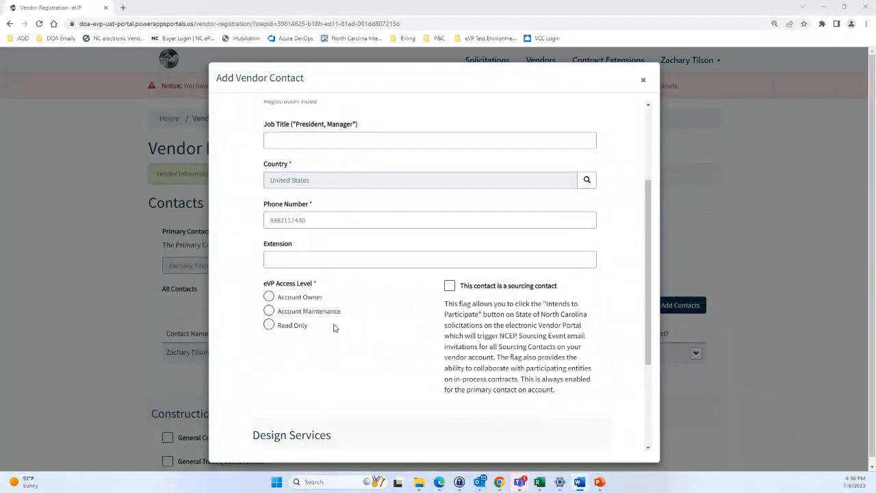
Set the contact's eVP access level to Account Maintenance and submit the contact
scroll(330, 324, "down", 1)
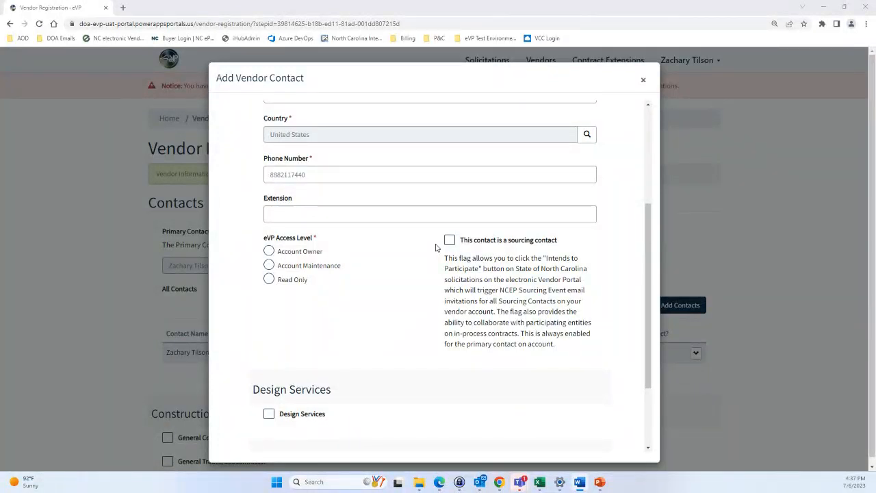
scroll(435, 247, "down", 3)
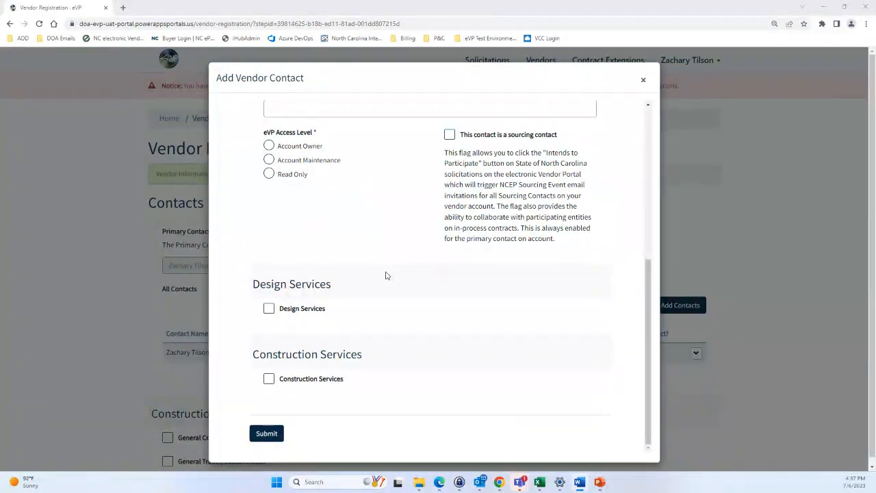
left_click(270, 161)
scroll(333, 219, "up", 4)
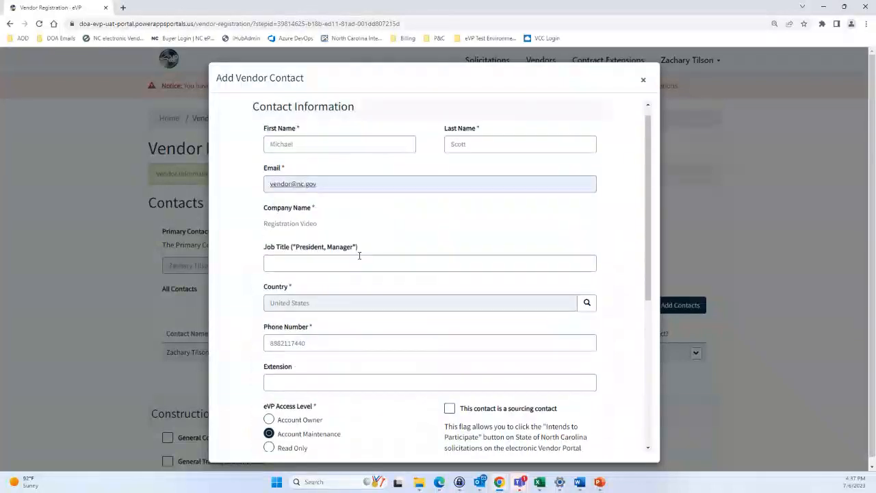
scroll(363, 263, "down", 4)
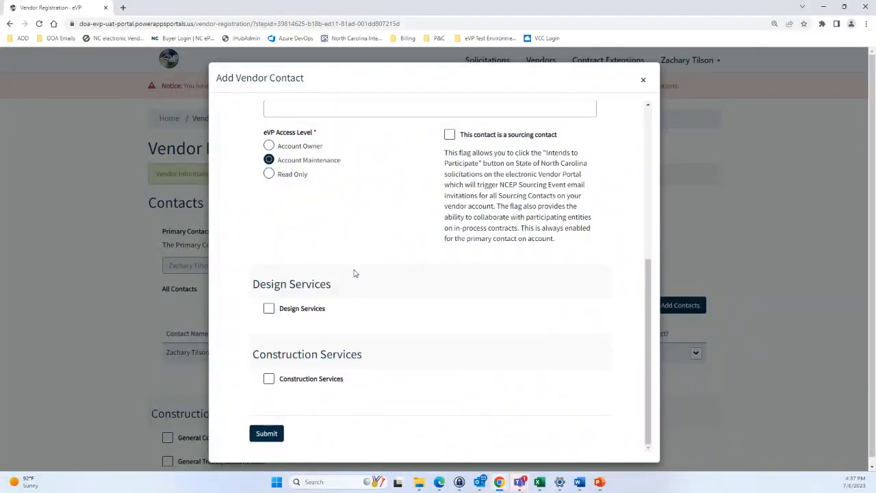
left_click(267, 434)
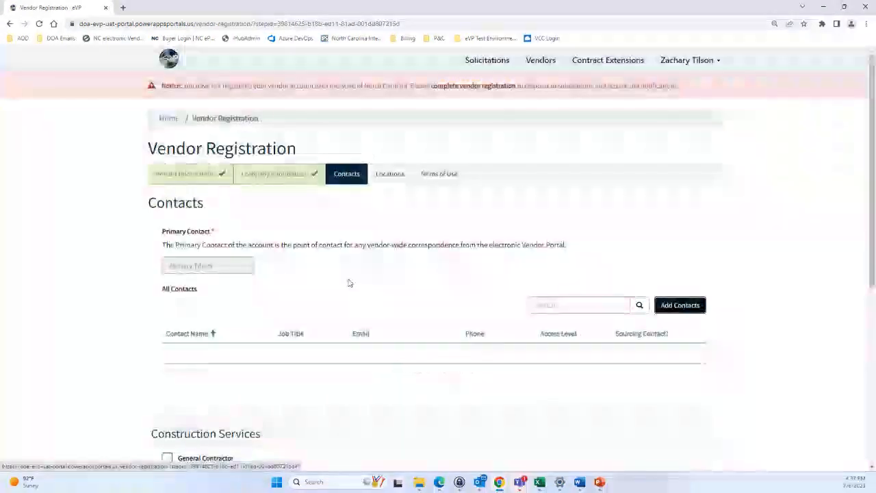
Leave General Contractor unticked under Construction Services so no licence fields show
scroll(349, 280, "down", 1)
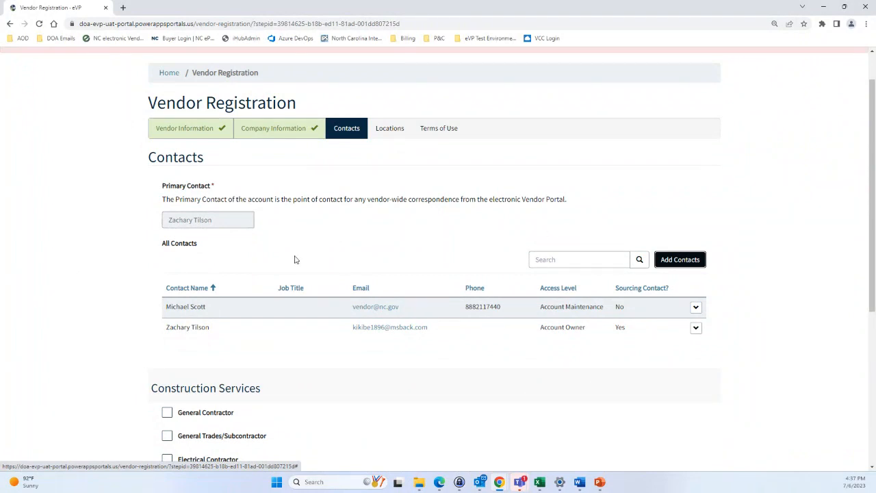
scroll(293, 260, "down", 2)
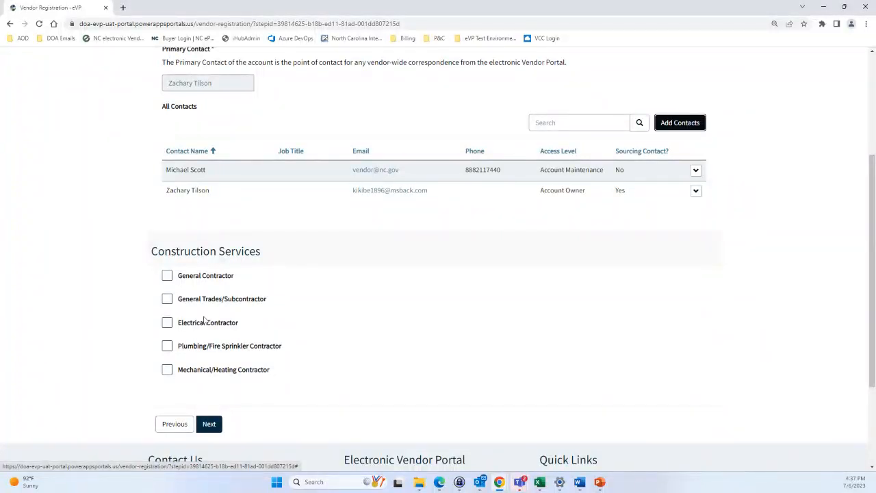
left_click(167, 277)
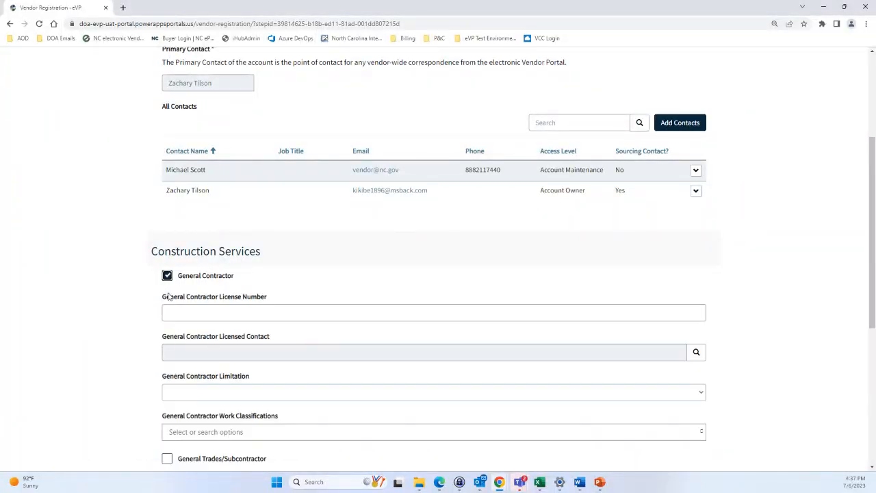
left_click(167, 276)
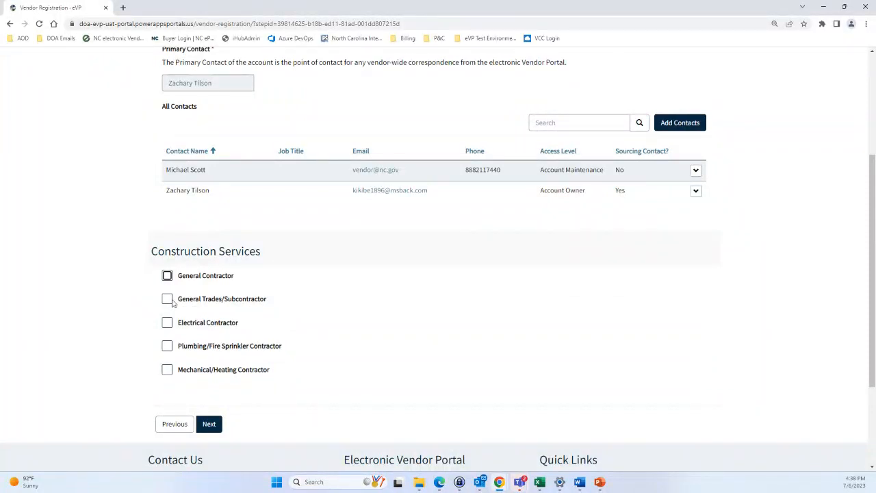
left_click(167, 277)
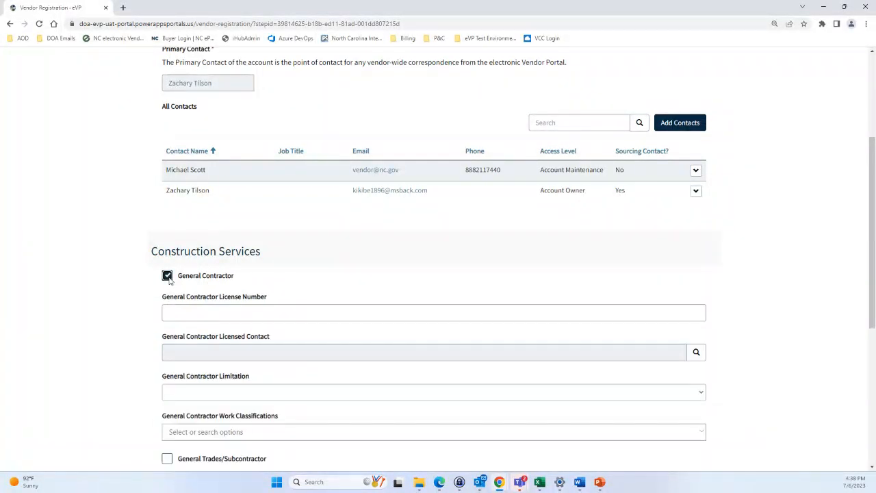
scroll(189, 279, "down", 1)
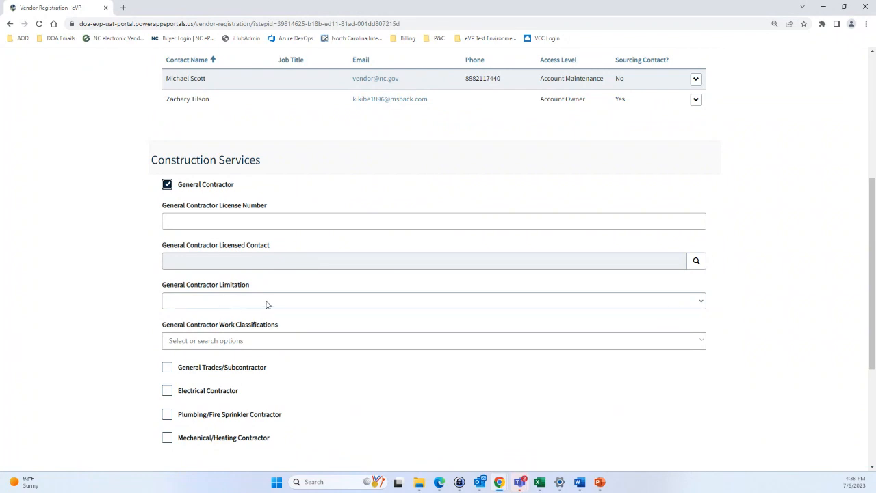
left_click(168, 185)
scroll(201, 172, "up", 2)
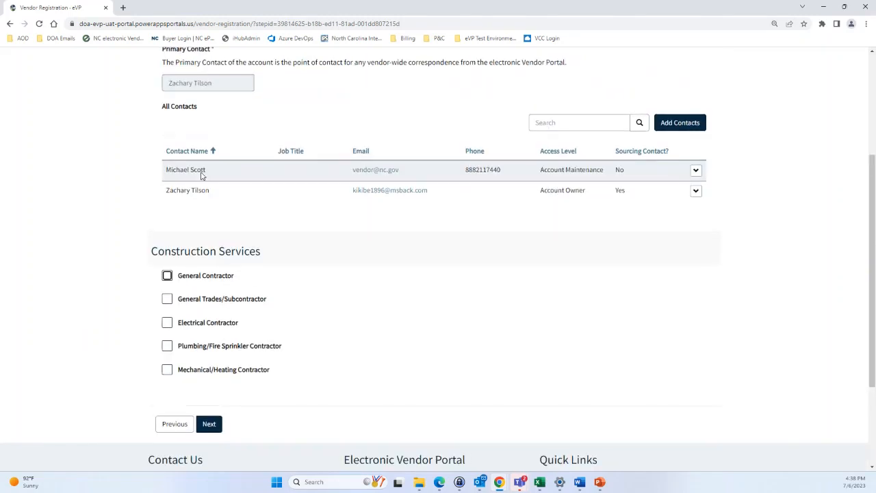
scroll(203, 173, "down", 1)
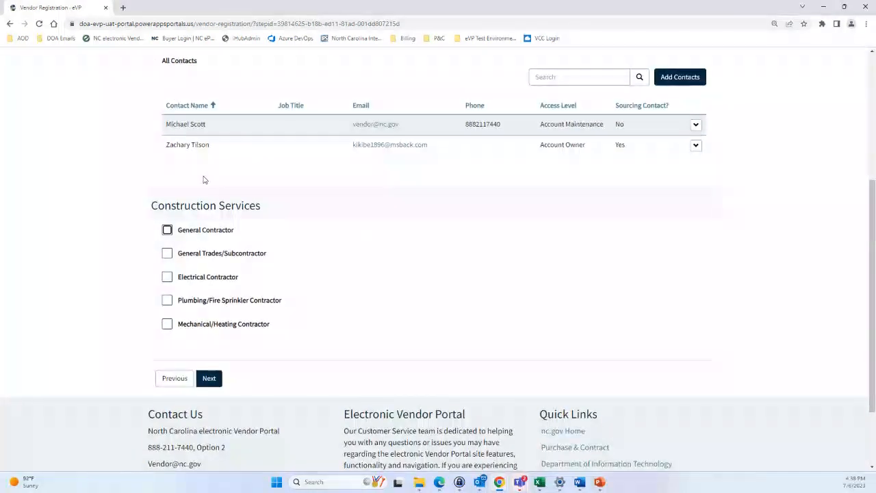
scroll(203, 180, "up", 1)
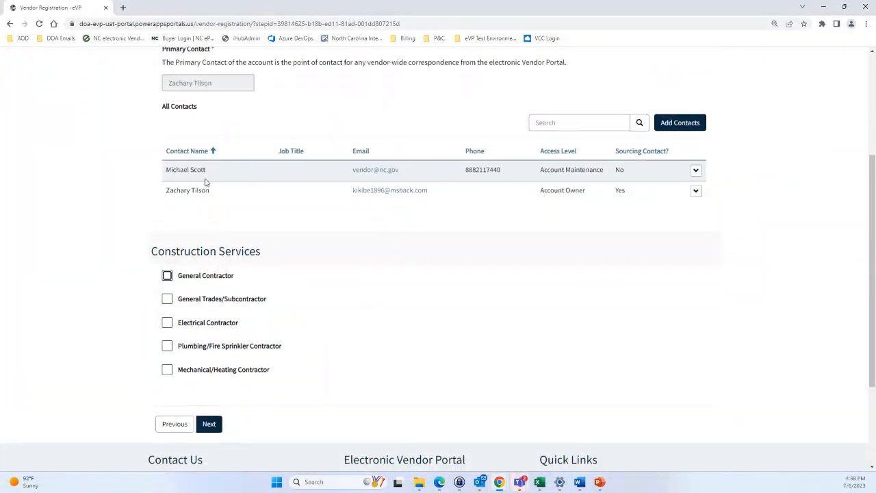
scroll(215, 215, "down", 1)
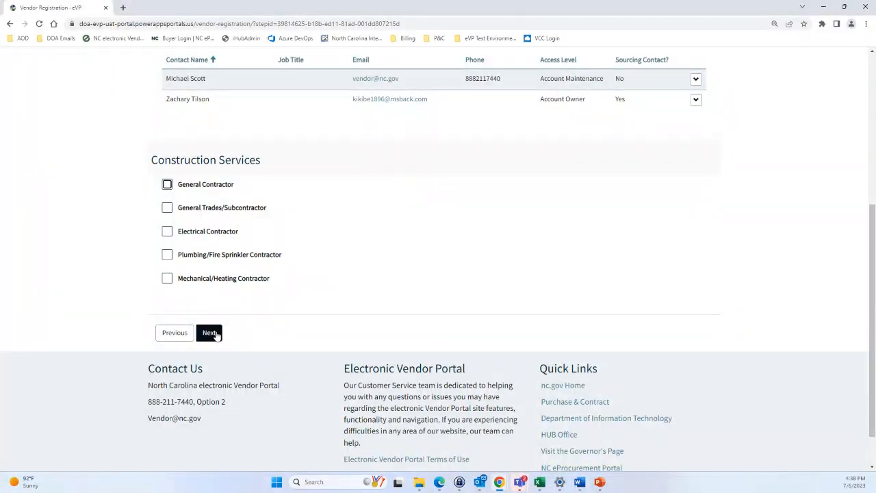
Proceed from Contacts to the Locations step
left_click(209, 333)
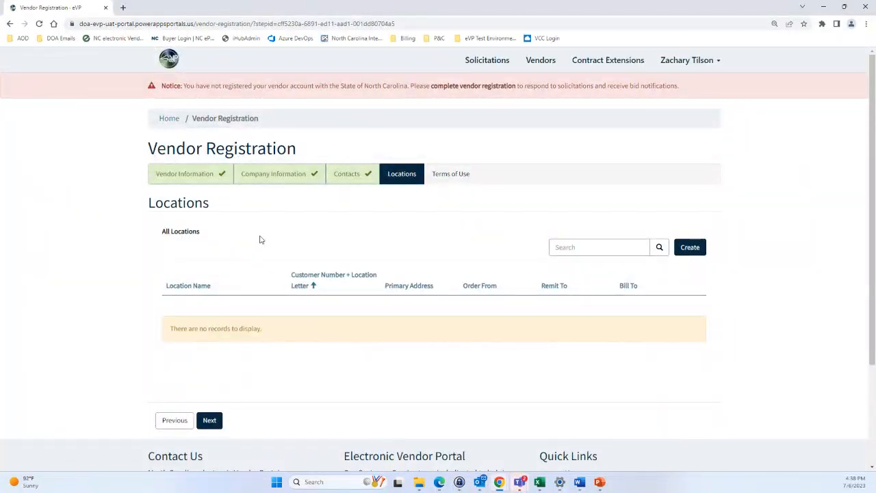
Create a location named NC and open its Primary Address lookup
left_click(692, 251)
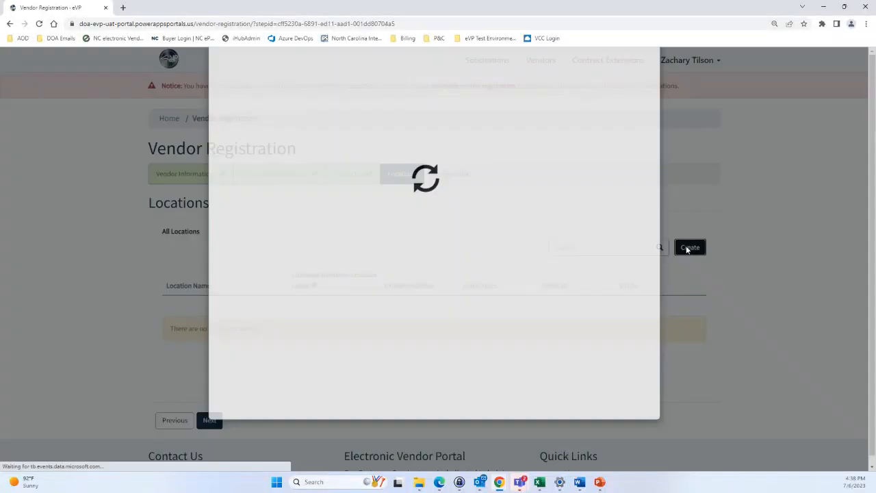
scroll(479, 191, "down", 1)
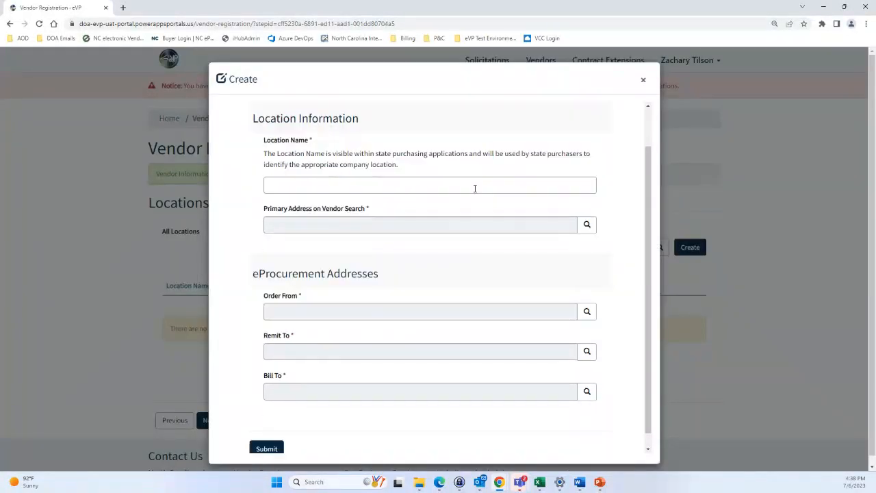
scroll(333, 227, "up", 1)
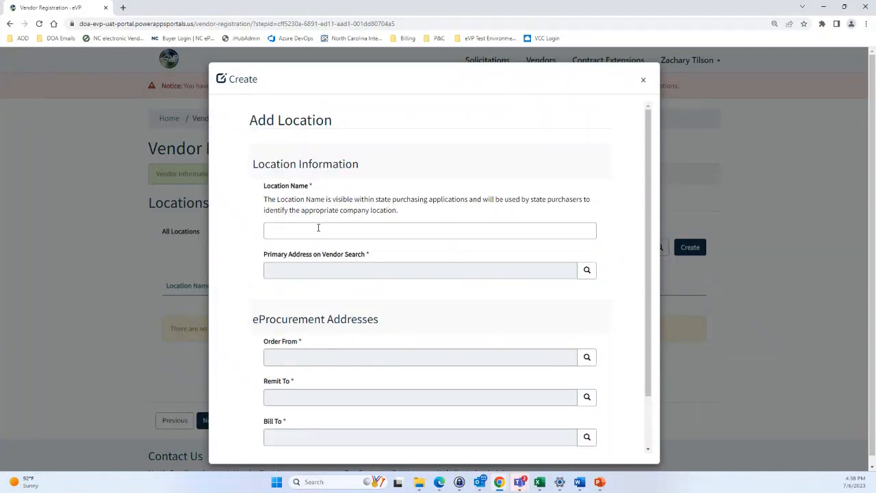
left_click(318, 230)
type("NC")
left_click(587, 271)
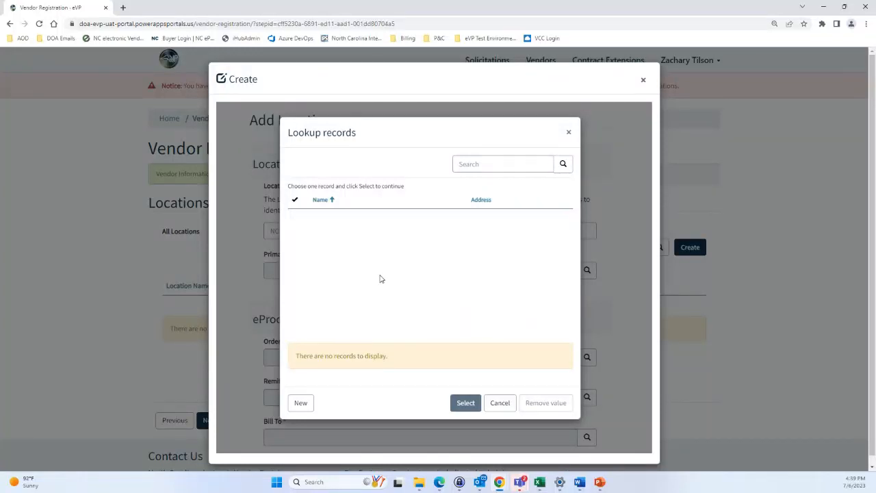
Start a new division named NC with the Account Maintenance contact, then open its Address lookup
left_click(301, 403)
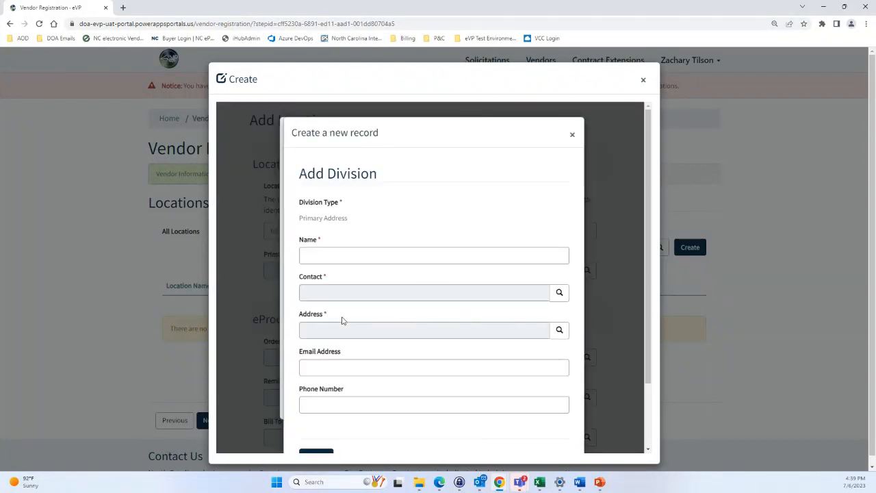
scroll(343, 288, "down", 1)
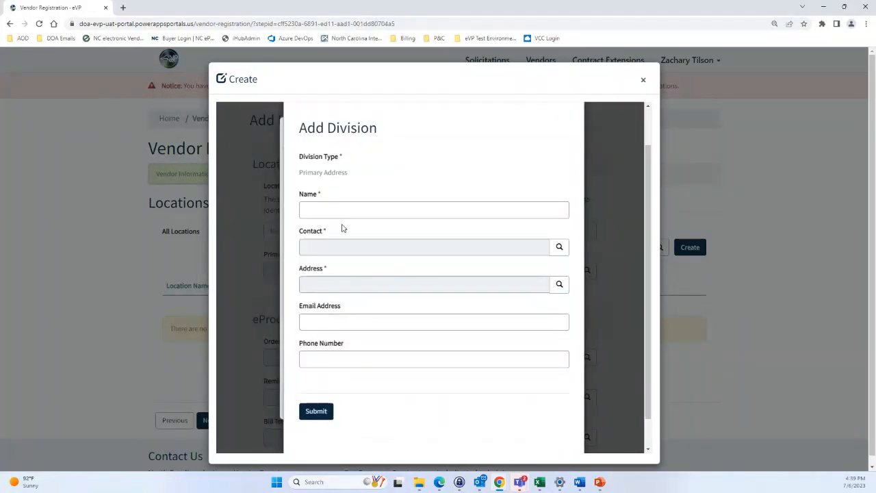
left_click(343, 214)
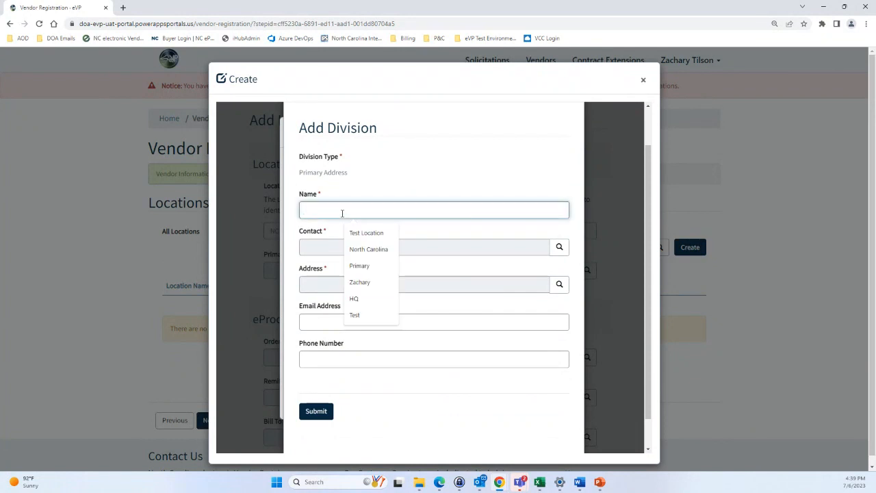
type("NC")
left_click(437, 220)
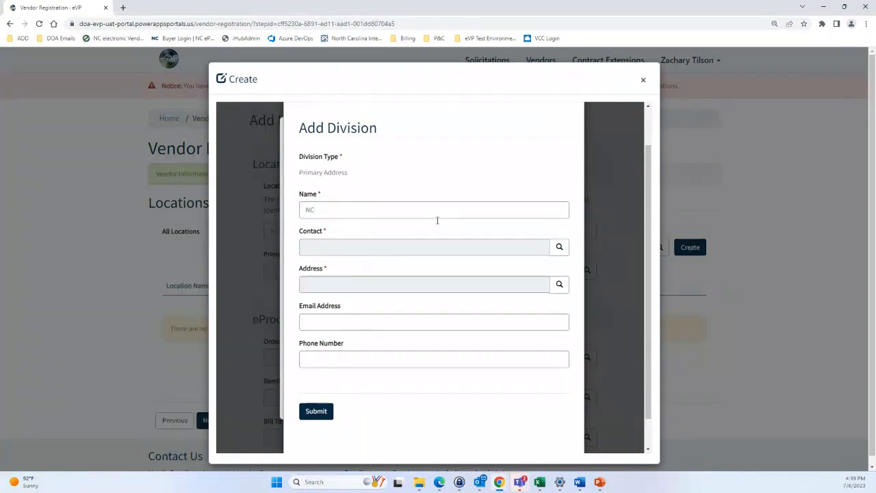
left_click(560, 247)
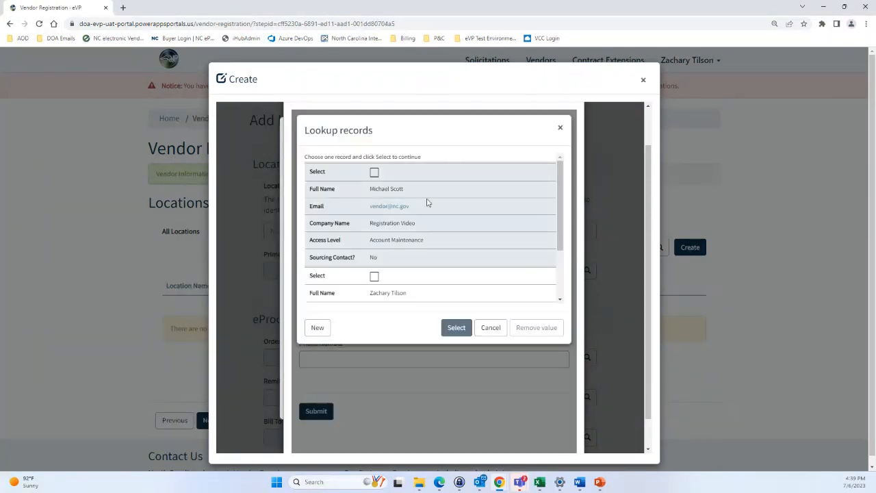
left_click(426, 202)
left_click(454, 326)
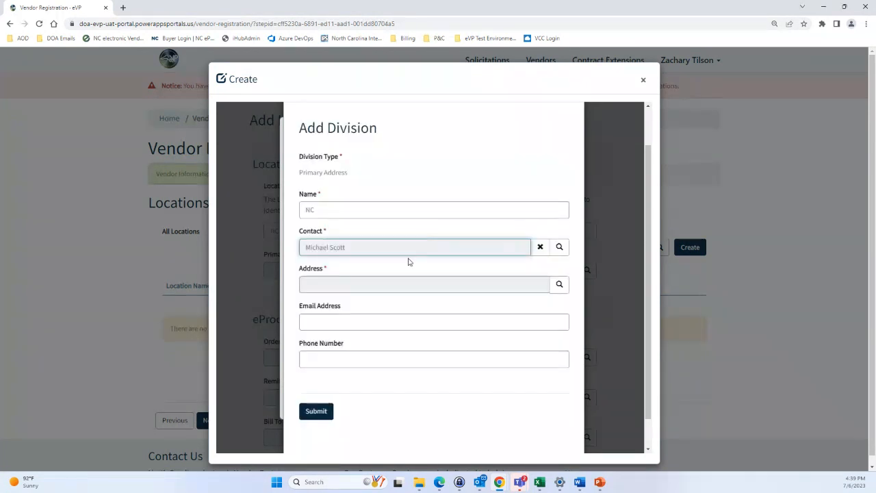
left_click(560, 284)
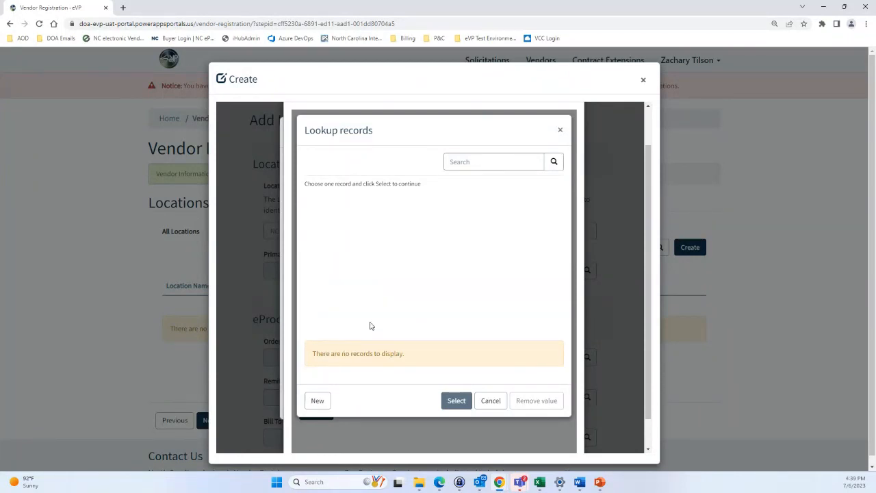
left_click(319, 402)
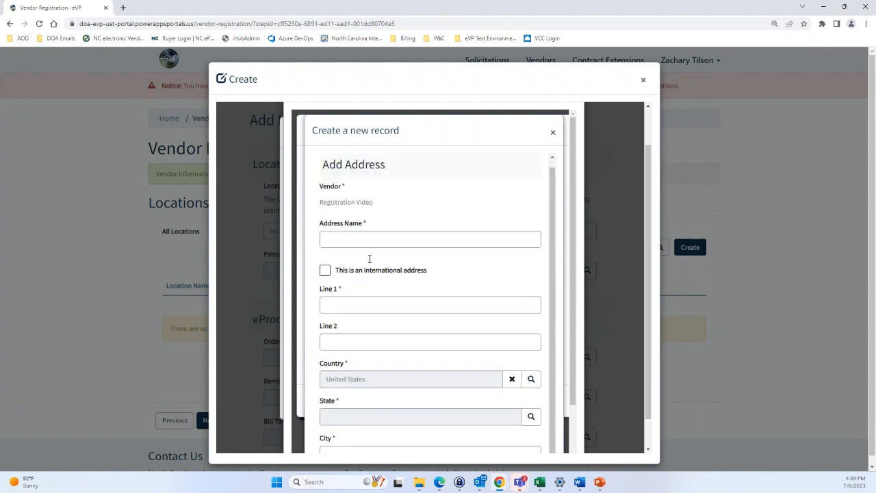
left_click(370, 247)
type("NC")
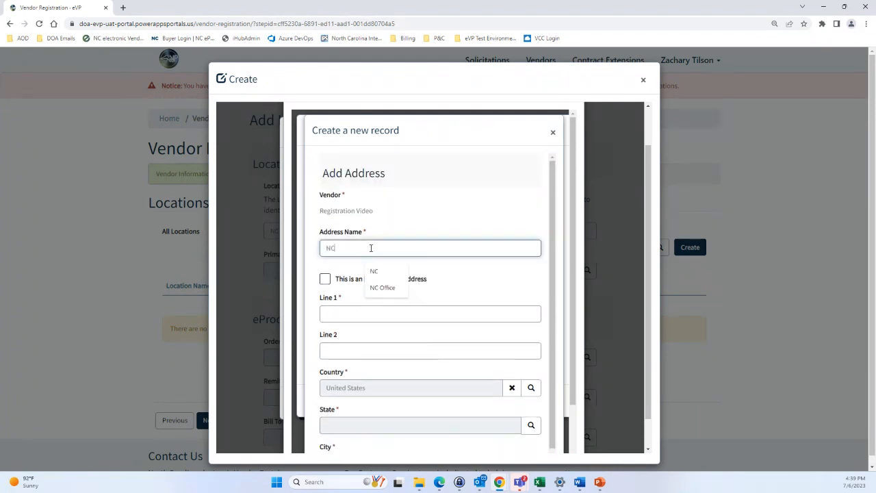
left_click(355, 268)
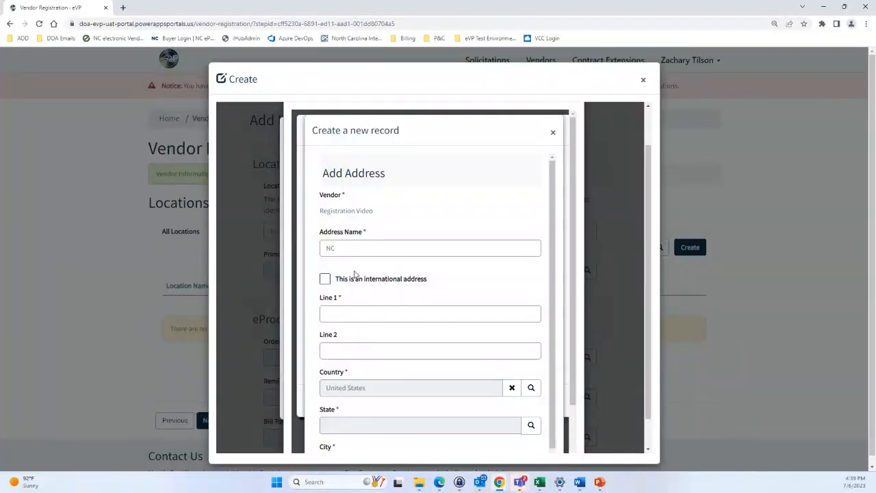
left_click(341, 311)
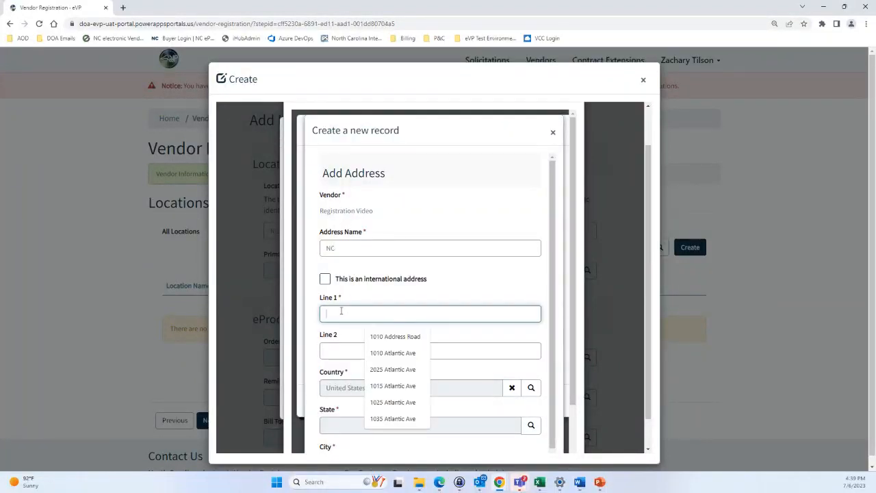
left_click(388, 369)
scroll(382, 346, "down", 1)
scroll(379, 317, "down", 1)
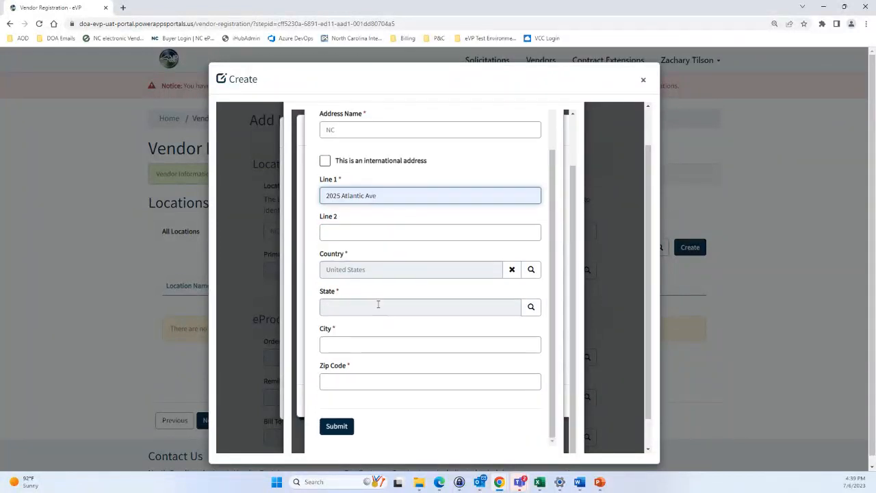
Choose North Carolina as the address state through the state lookup
left_click(530, 308)
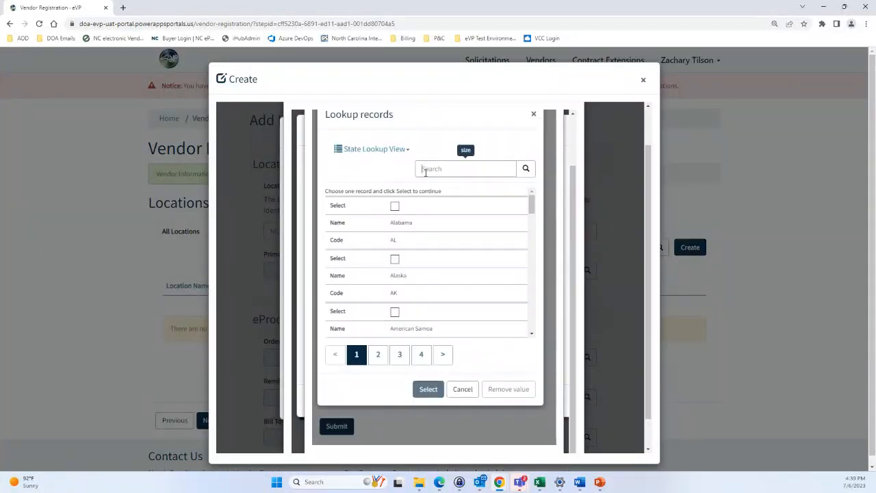
left_click(425, 171)
type("NC")
key("Return")
left_click(426, 226)
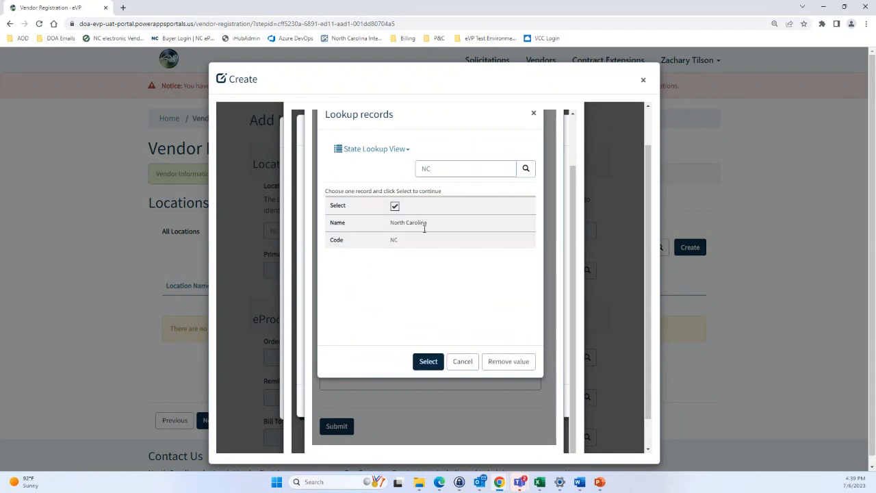
left_click(428, 362)
Choose Wake as the address county through the county lookup
scroll(479, 318, "down", 1)
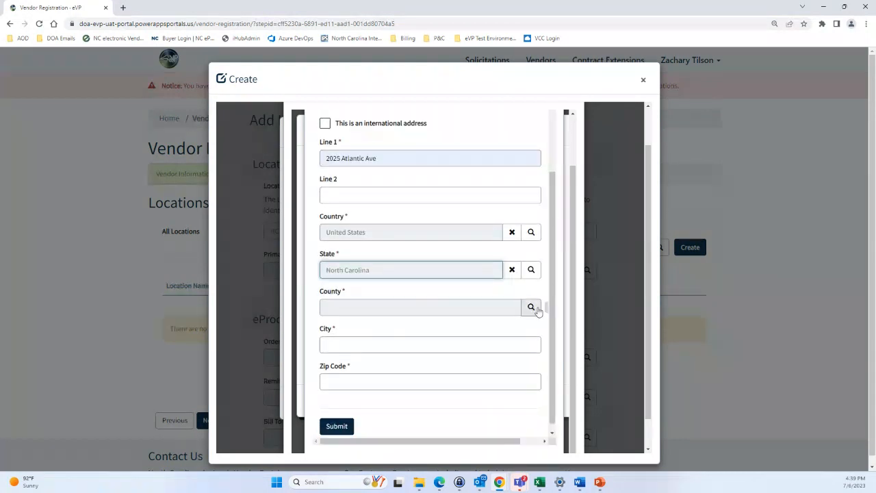
left_click(532, 308)
left_click(435, 147)
type("WAK")
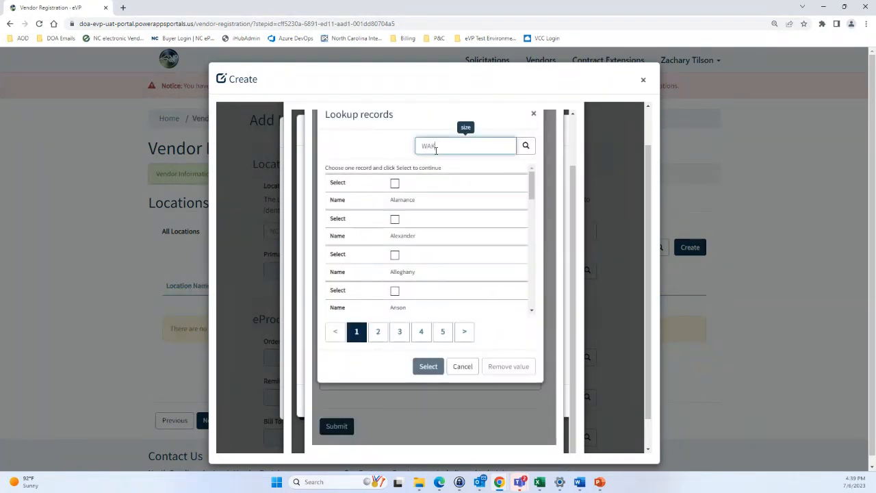
type("E")
key("Return")
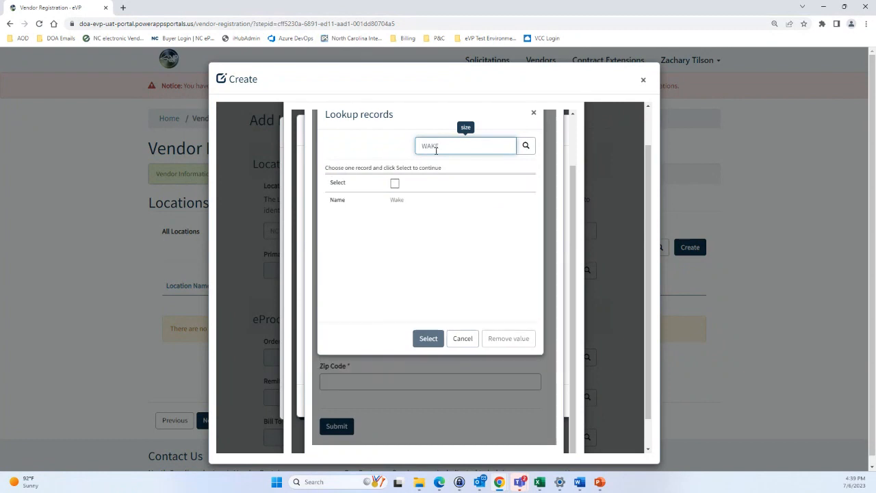
left_click(431, 189)
left_click(421, 338)
Enter city Raleigh and zip code 27604, then submit the address
left_click(373, 342)
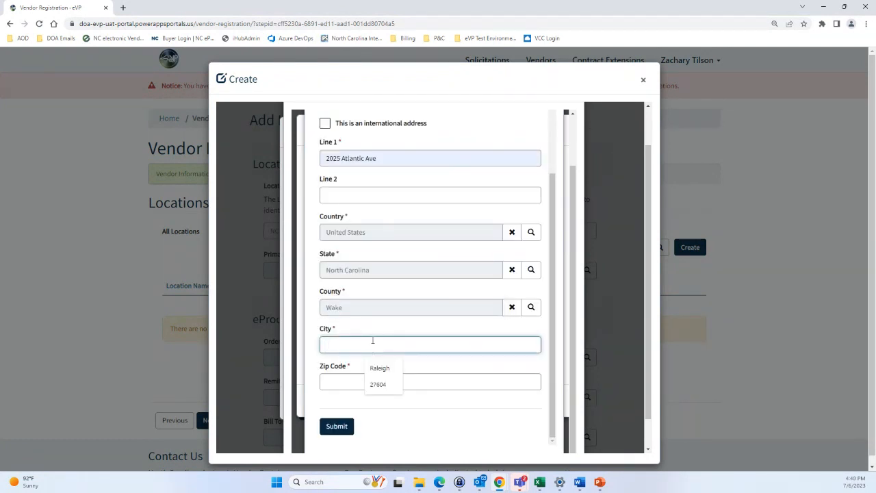
type("Raleigh")
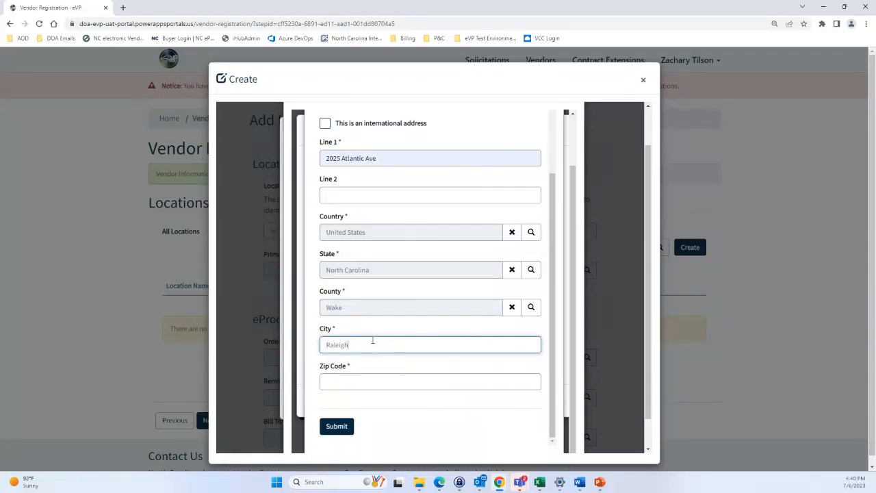
left_click(365, 380)
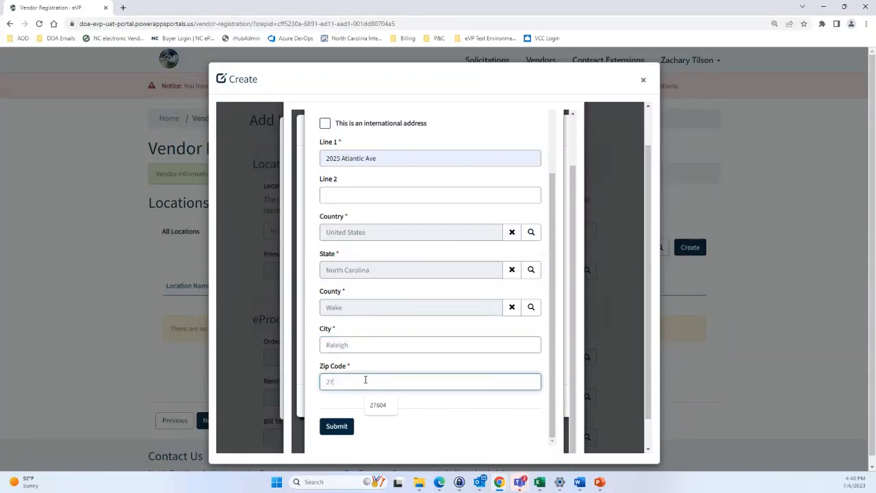
type("27604")
scroll(366, 377, "up", 2)
scroll(372, 356, "down", 3)
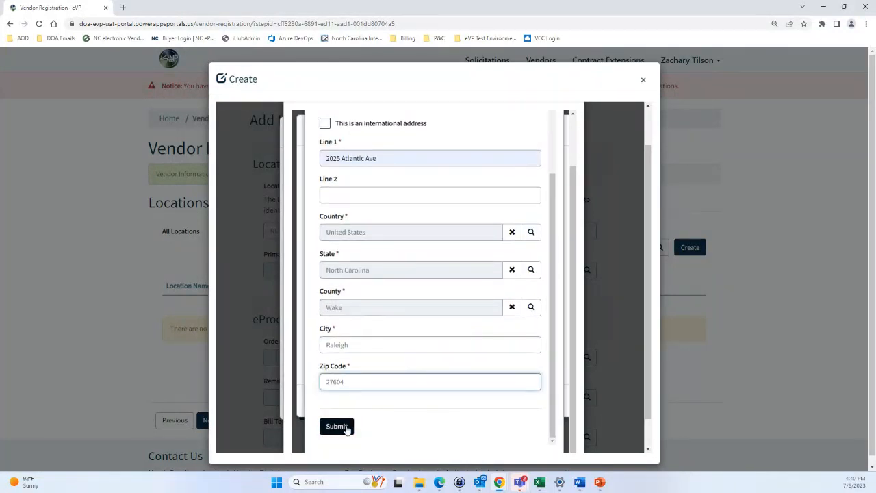
left_click(347, 428)
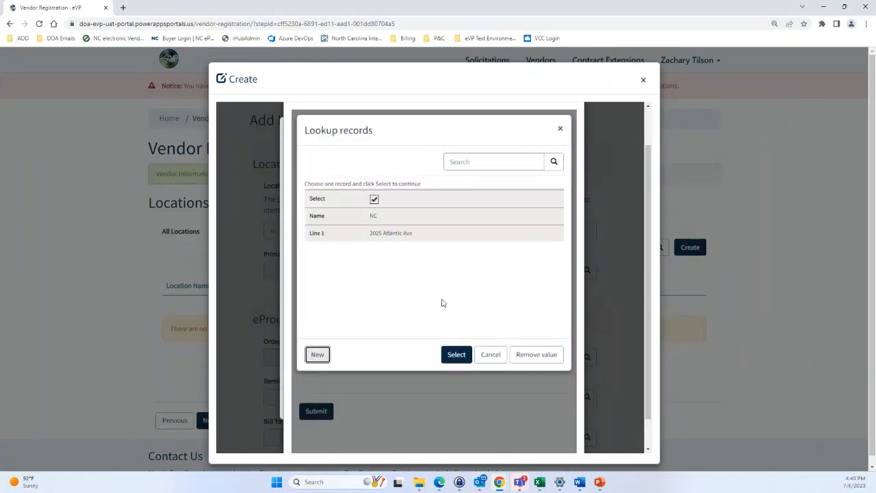
Link the NC address to a new division, save it, and select it as Primary Address
left_click(457, 354)
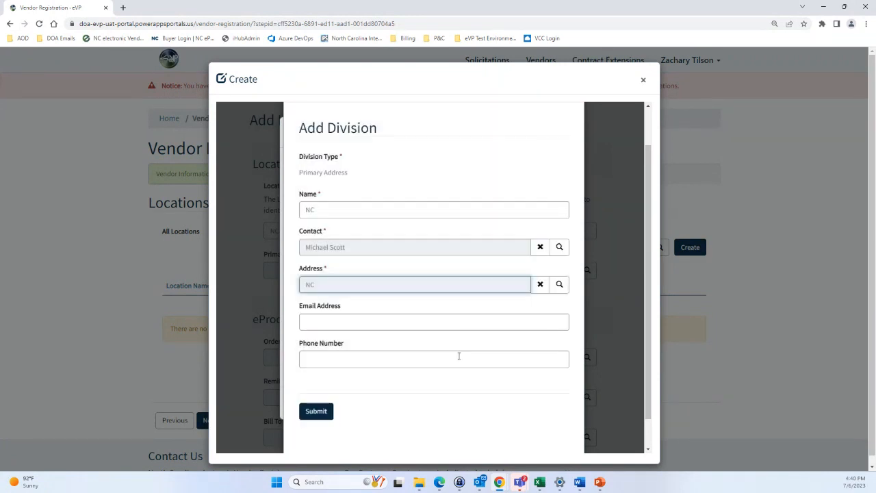
left_click(455, 312)
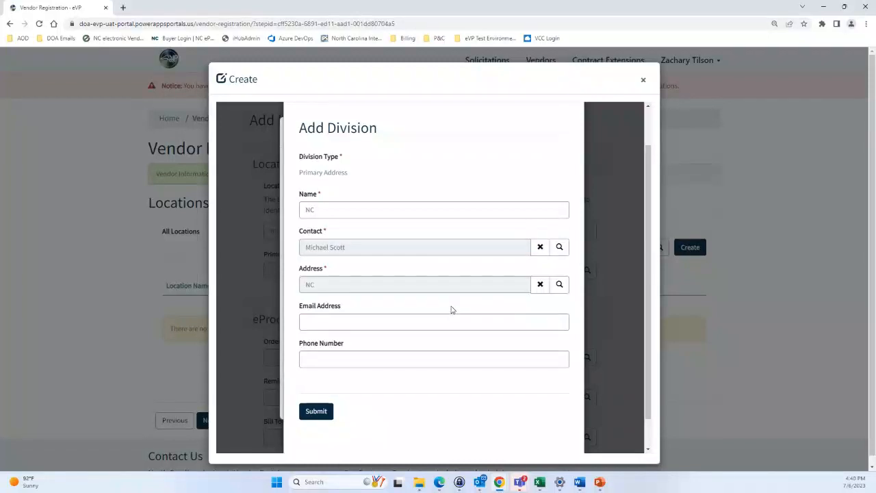
scroll(450, 309, "down", 1)
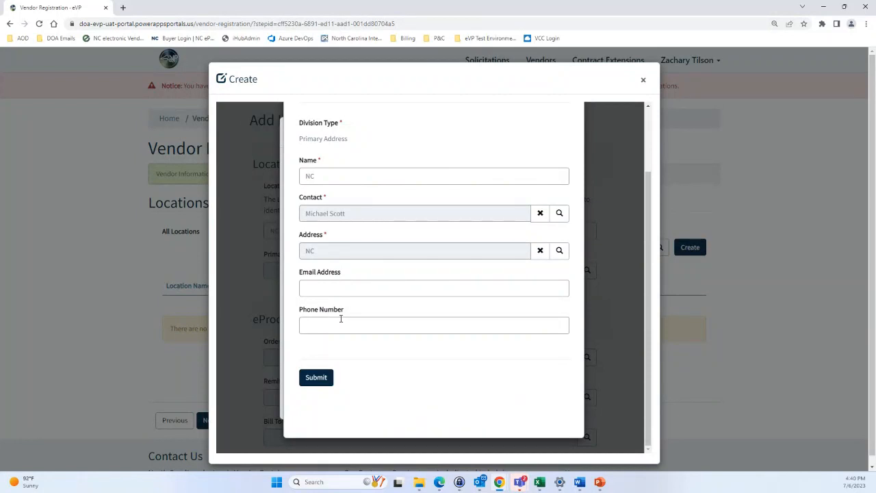
left_click(316, 377)
left_click(322, 382)
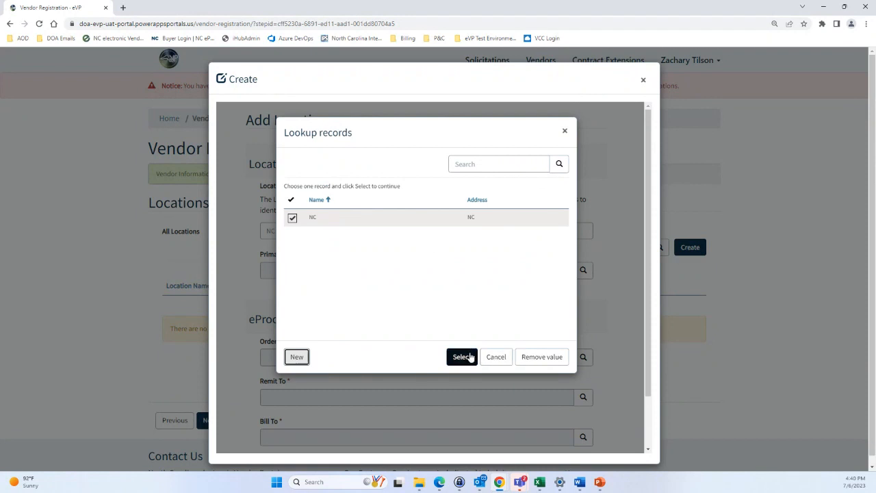
left_click(470, 357)
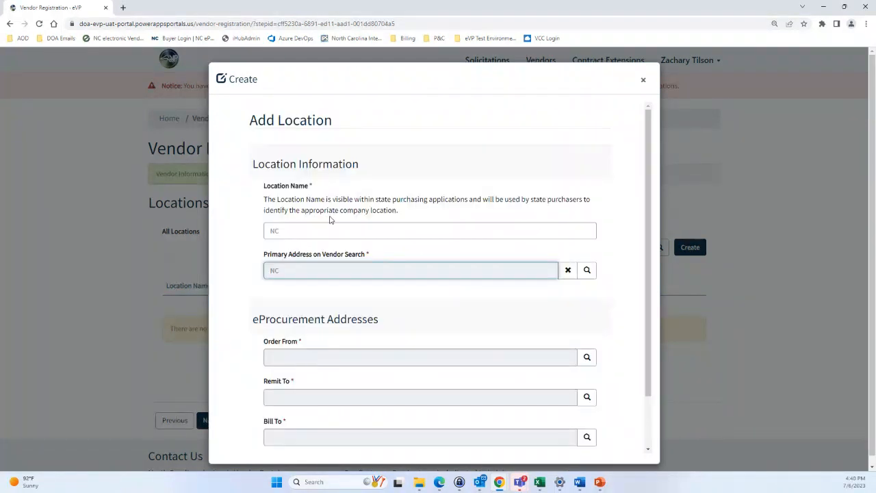
Scroll down the Add Location form and bring up the empty Order From lookup
scroll(412, 238, "down", 1)
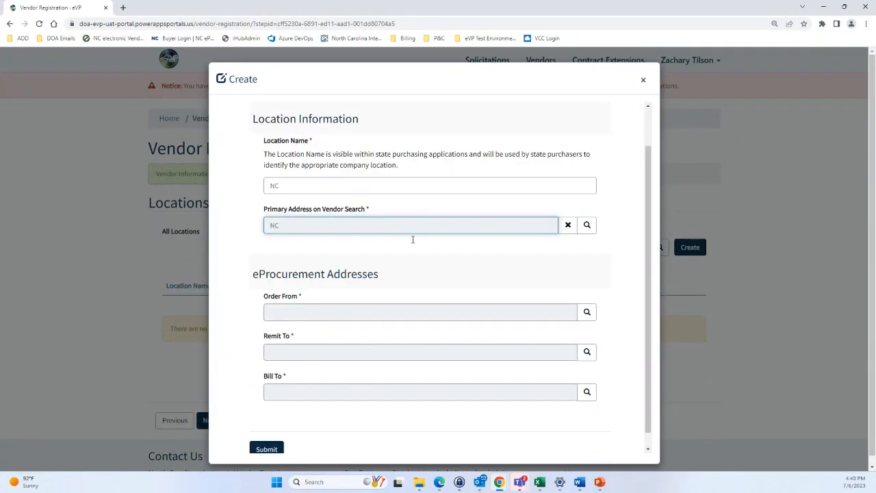
scroll(413, 239, "down", 1)
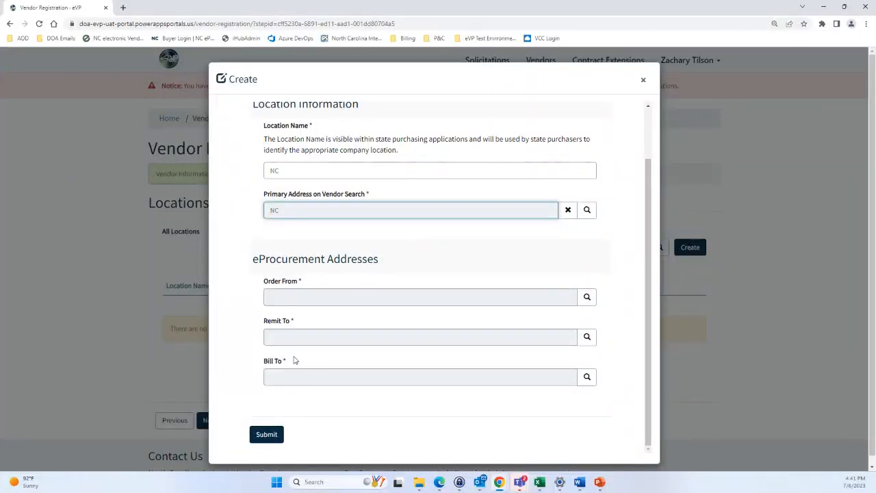
left_click(588, 298)
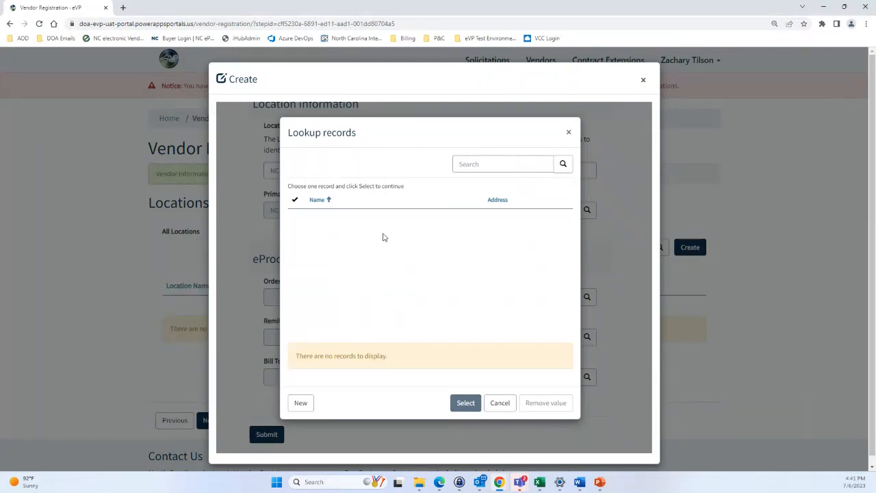
Start a new Order From division named NC using the second contact record
left_click(310, 406)
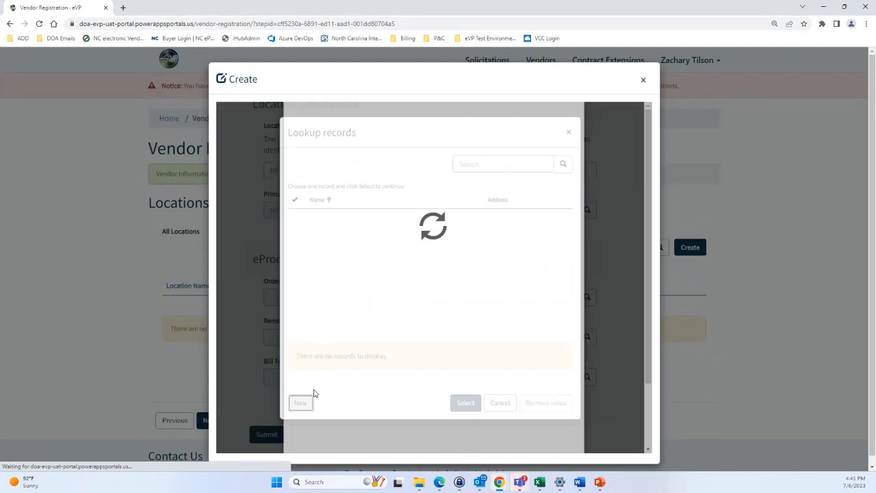
scroll(344, 263, "down", 1)
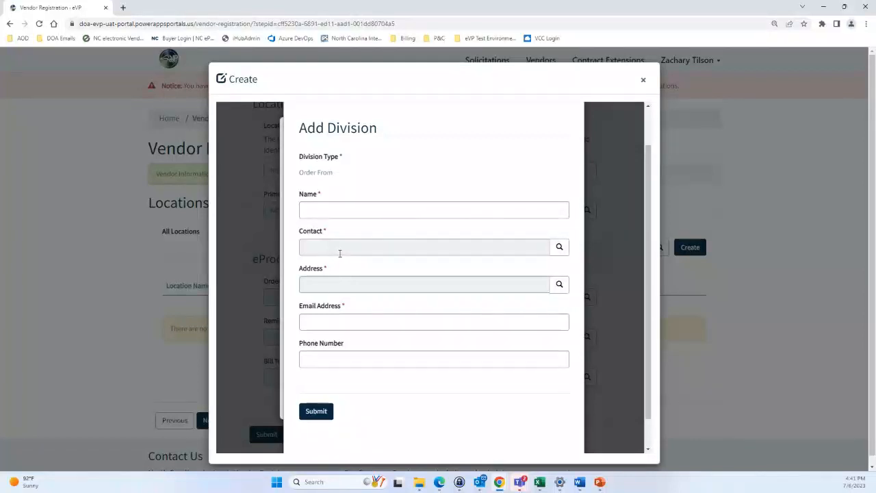
left_click(350, 210)
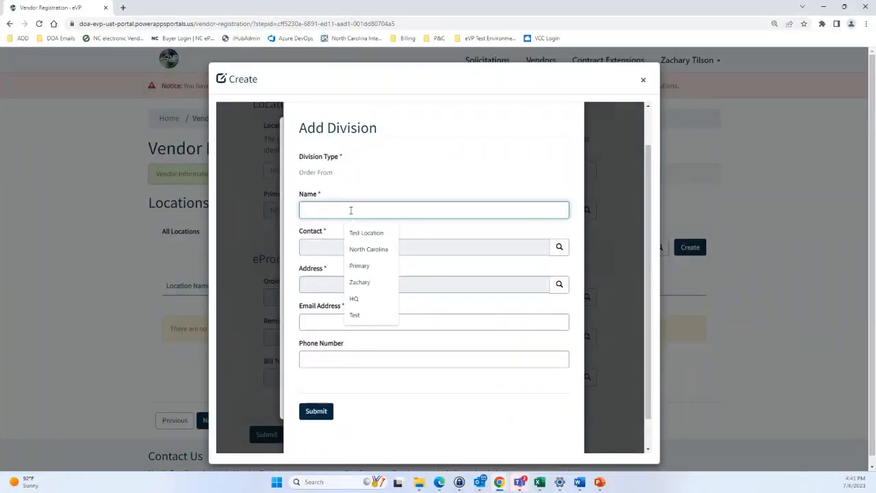
type("NC")
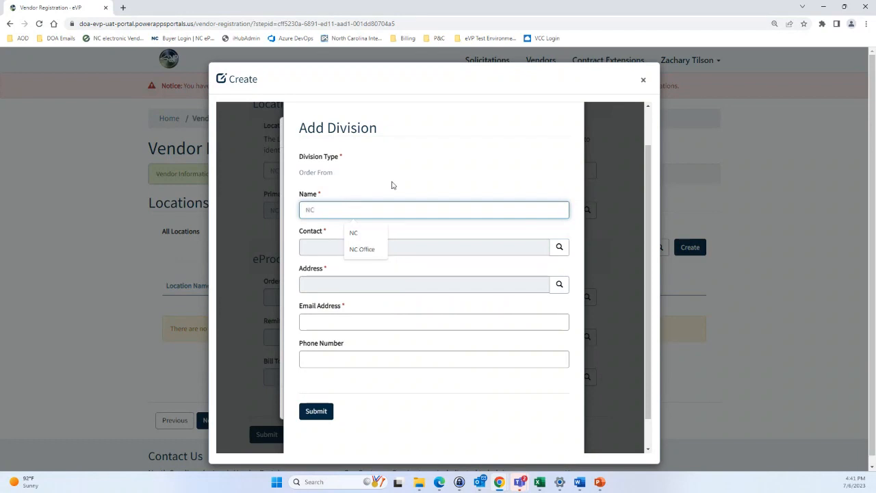
left_click(559, 249)
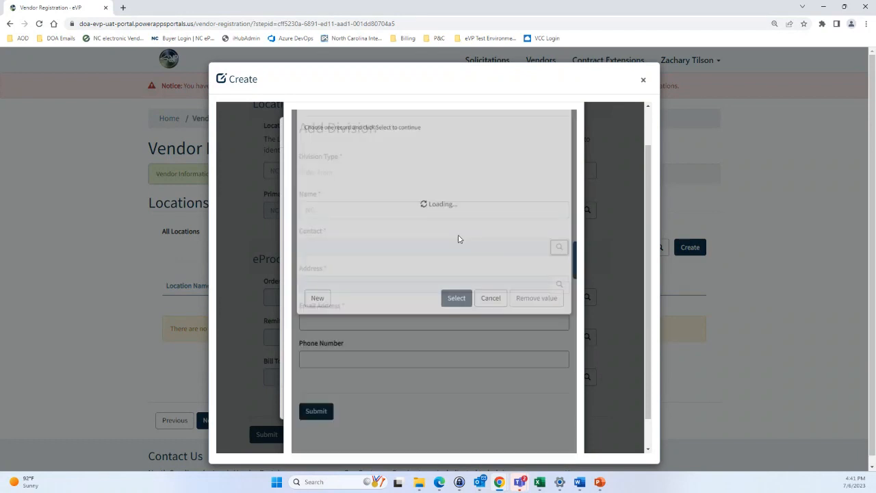
left_click(391, 277)
left_click(456, 327)
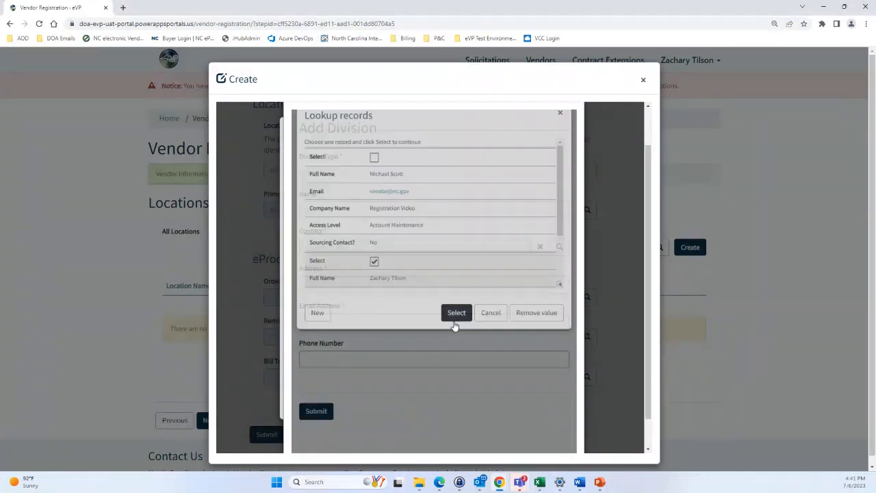
Add the NC address and saved e-mail, save the division, and select it as Order From
left_click(381, 321)
left_click(558, 284)
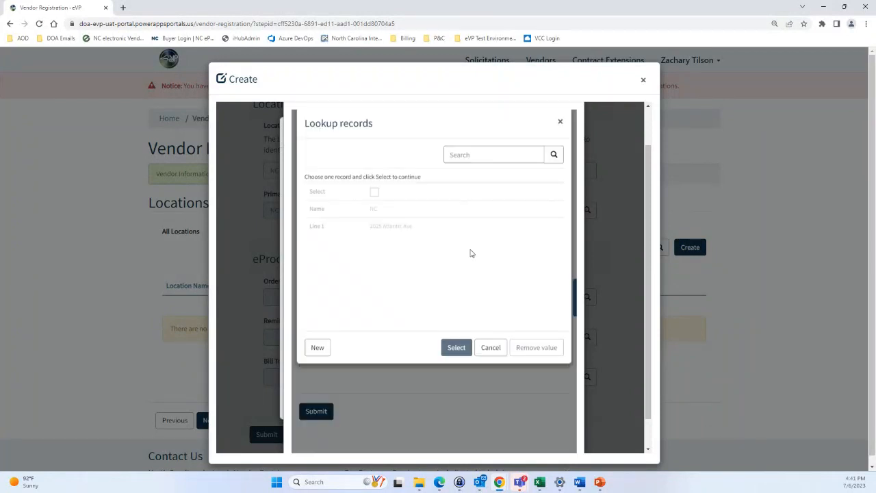
left_click(374, 198)
left_click(456, 354)
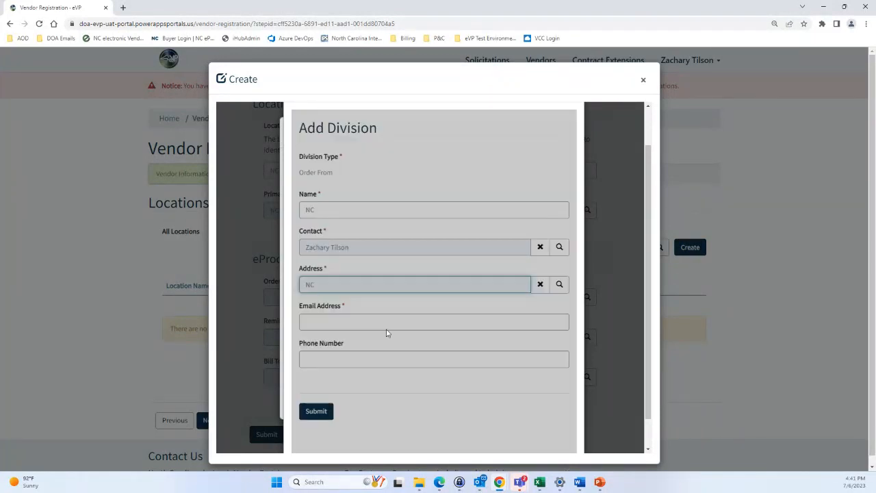
left_click(359, 321)
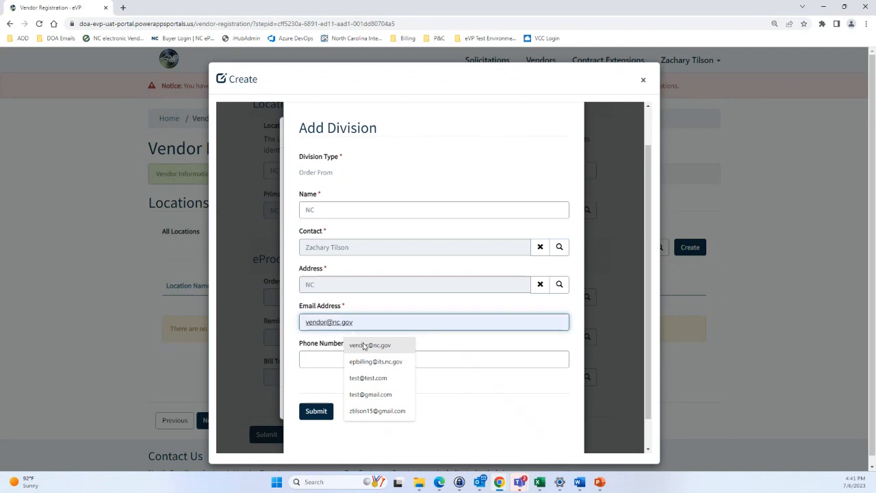
left_click(363, 345)
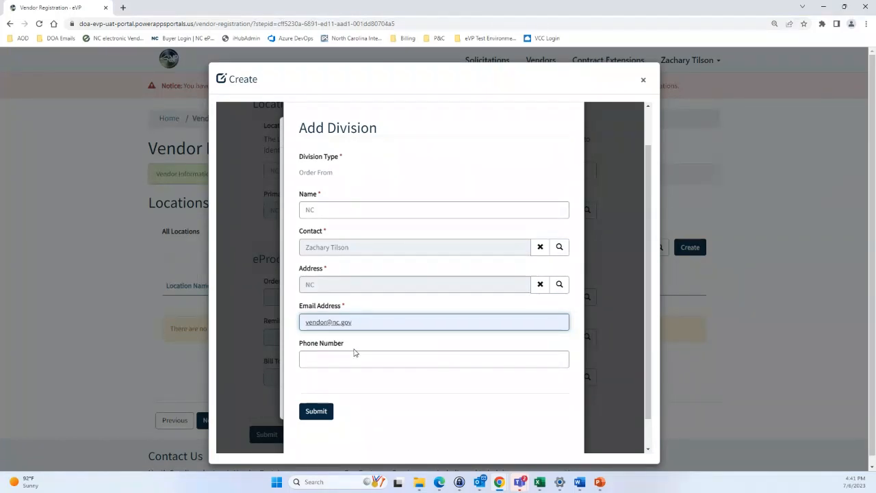
scroll(346, 356, "down", 1)
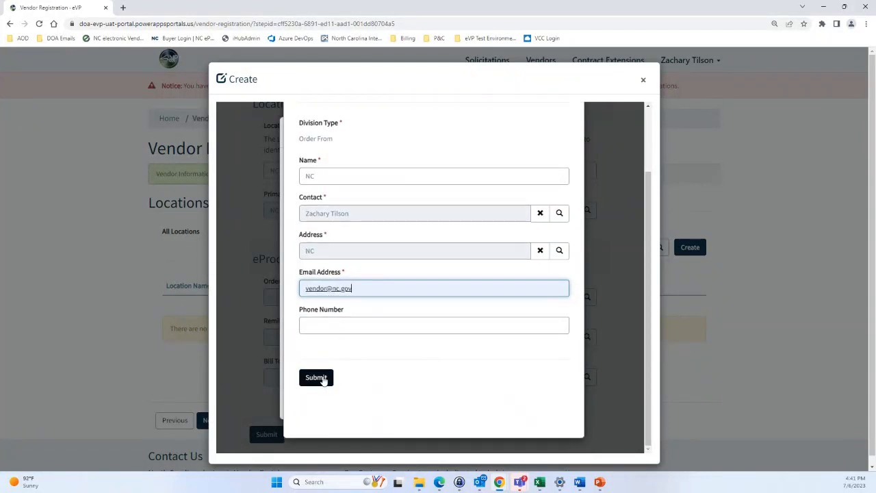
left_click(319, 376)
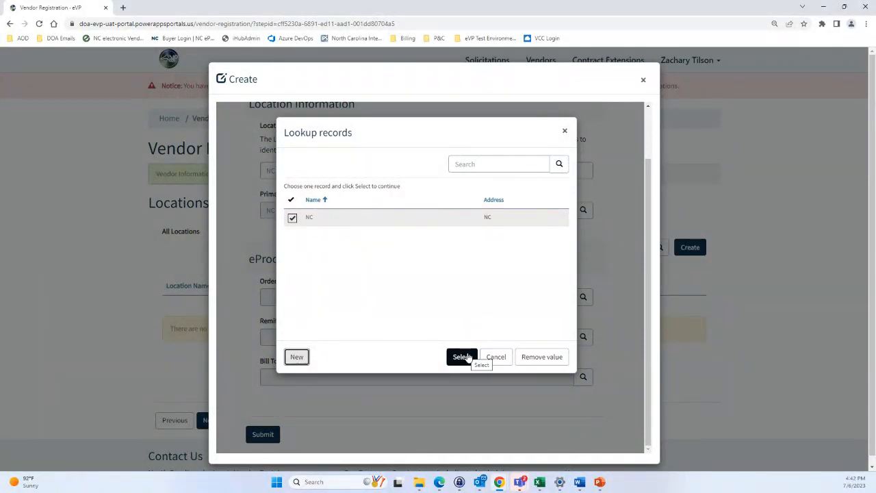
left_click(462, 357)
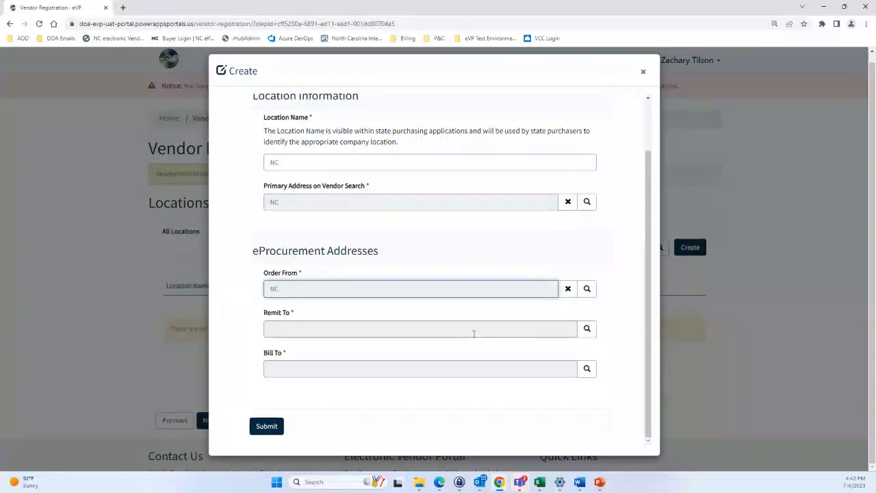
Start a new Remit To division named NC with checks payable to the Vendor Name
left_click(586, 329)
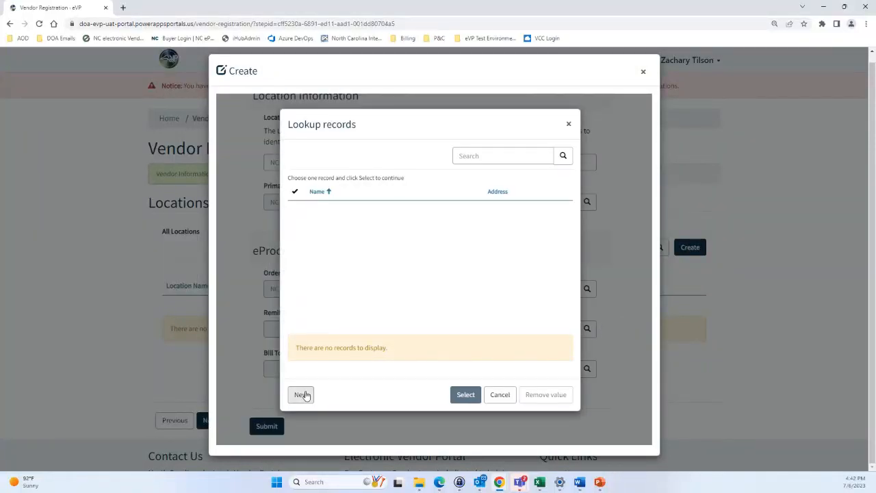
left_click(303, 393)
left_click(400, 246)
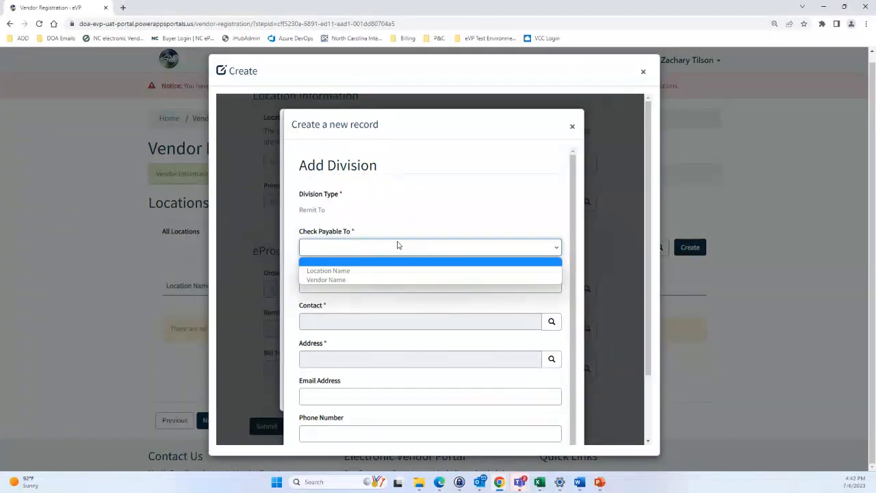
left_click(350, 279)
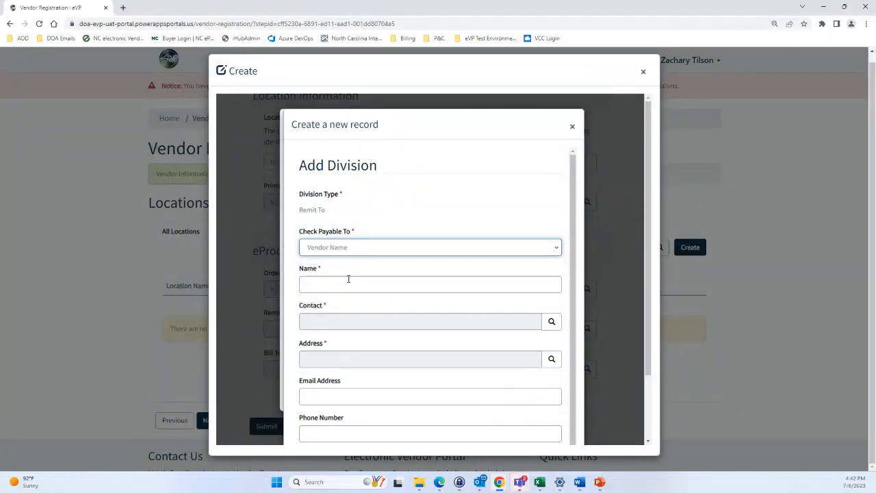
left_click(372, 249)
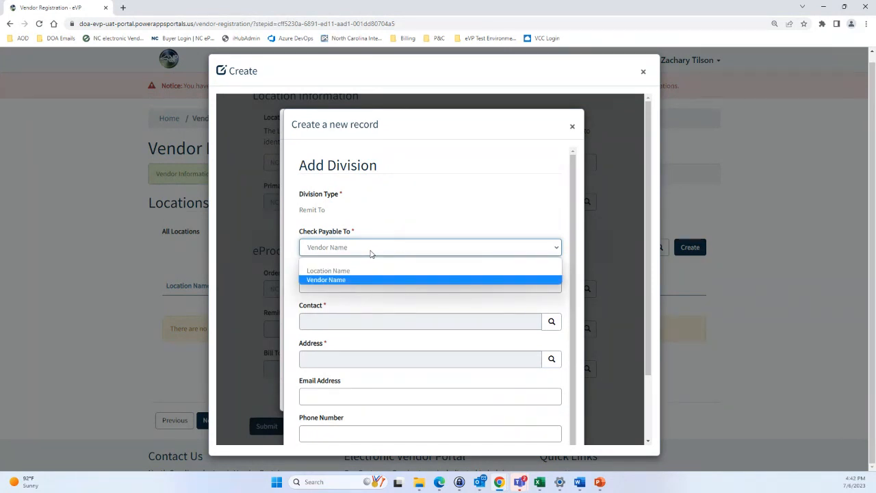
left_click(371, 253)
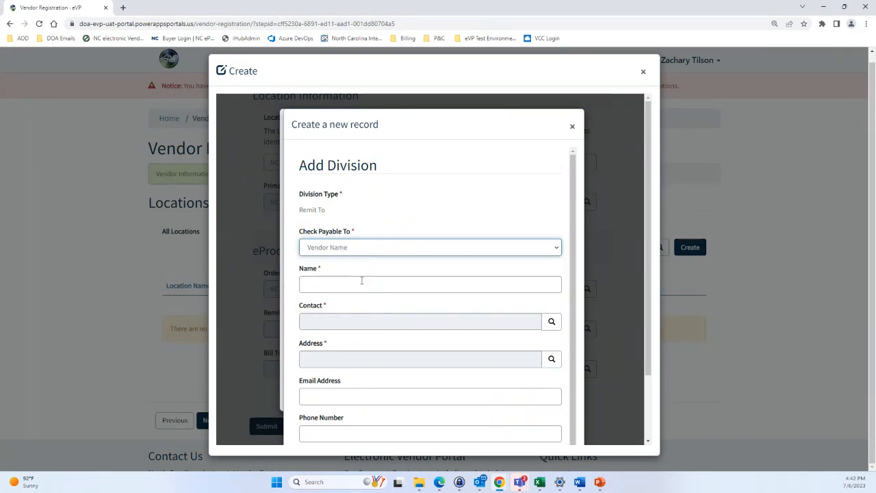
left_click(362, 280)
type("N")
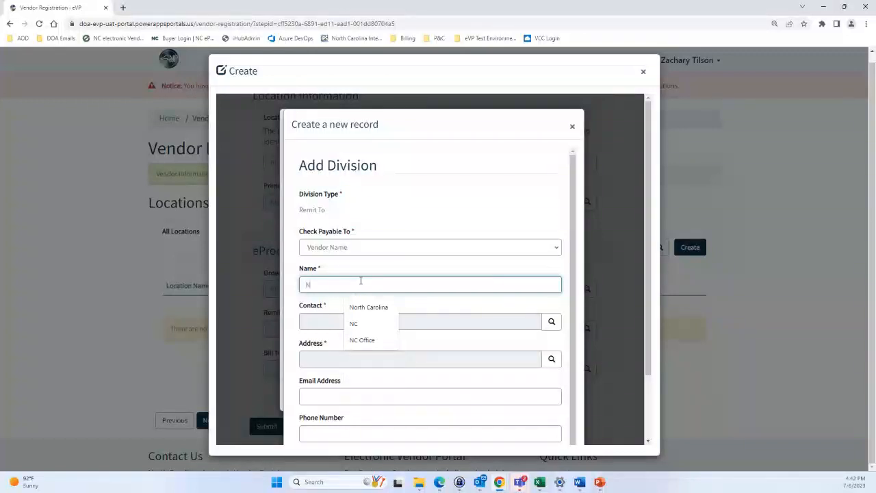
type("C")
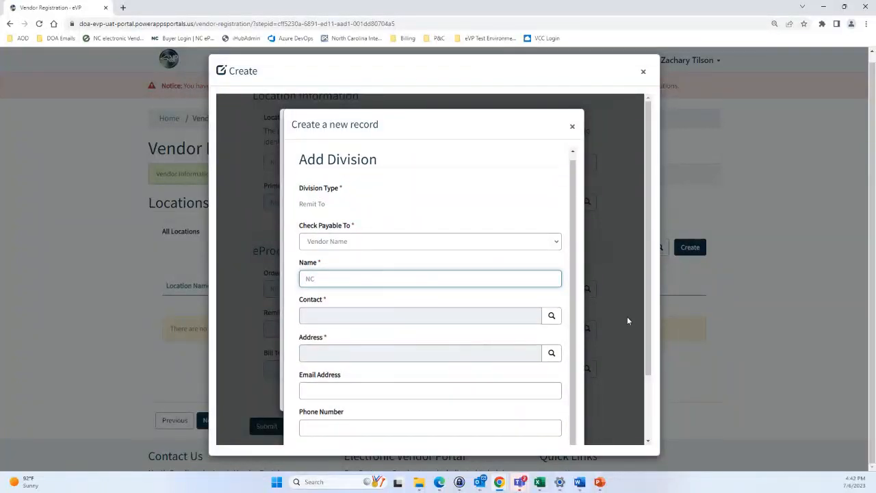
Give it the second contact and the NC address, save it, and select it as Remit To
scroll(551, 309, "down", 2)
left_click(551, 272)
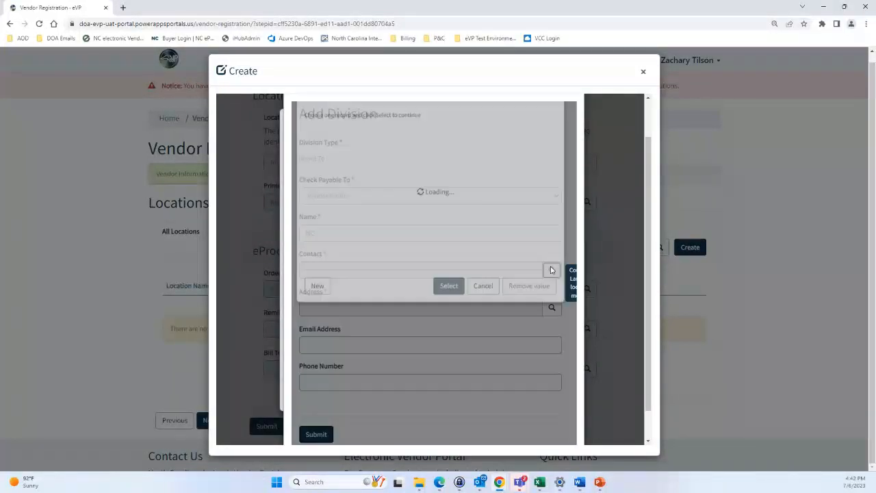
left_click(426, 270)
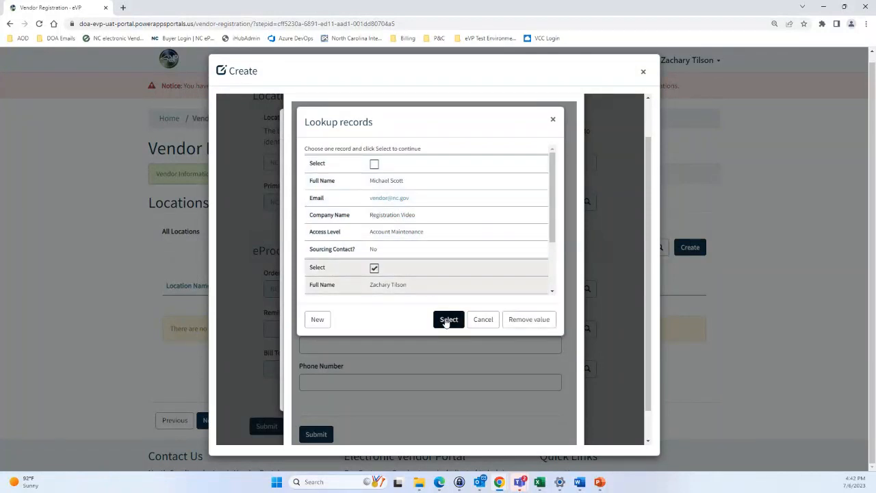
left_click(449, 318)
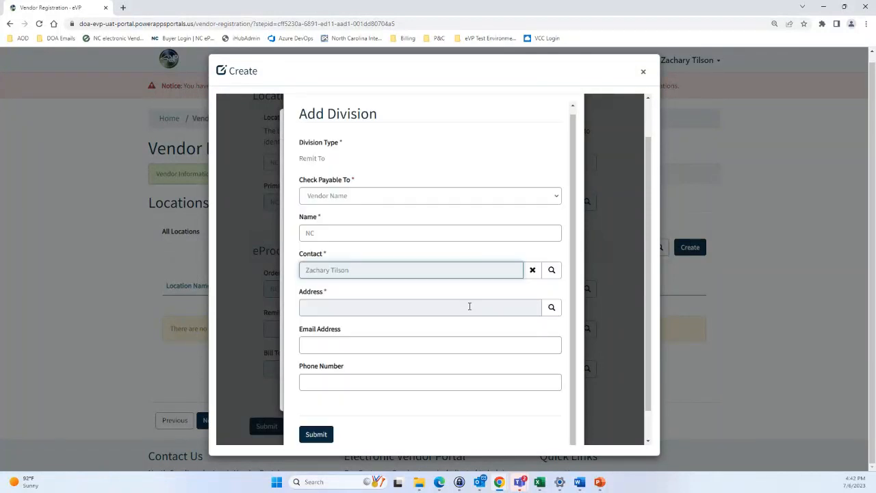
left_click(552, 308)
left_click(403, 210)
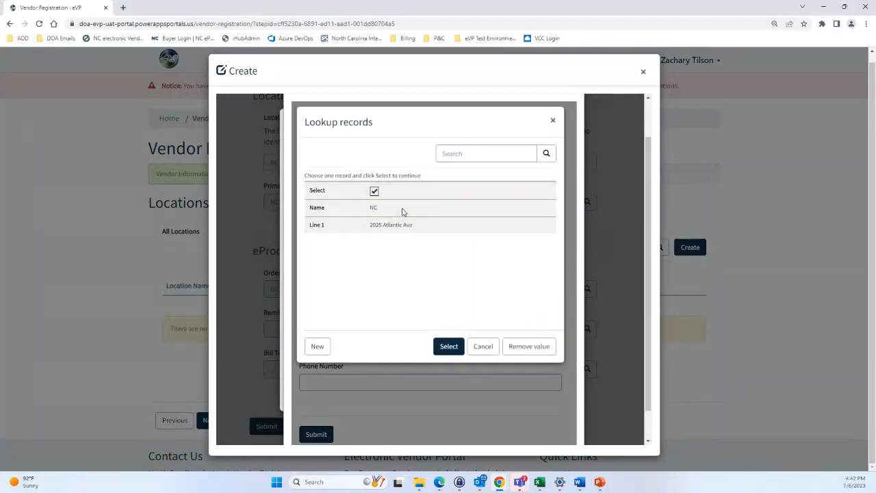
left_click(448, 346)
scroll(402, 311, "down", 1)
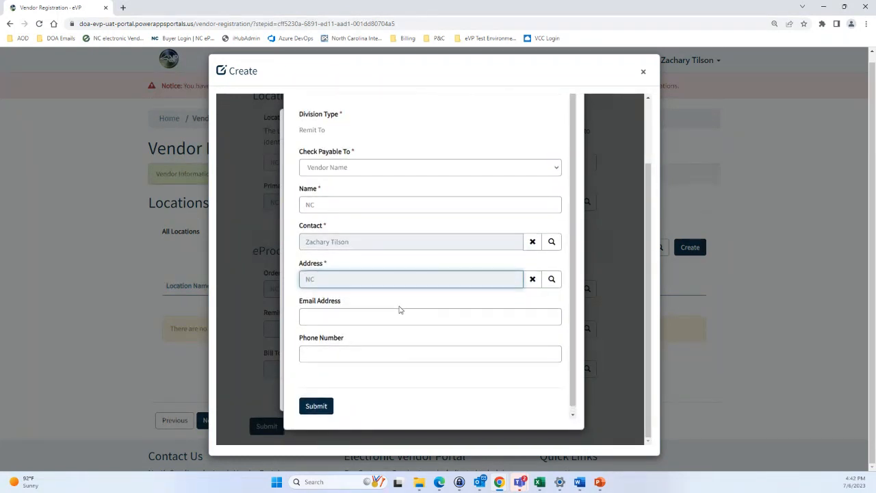
scroll(401, 310, "down", 1)
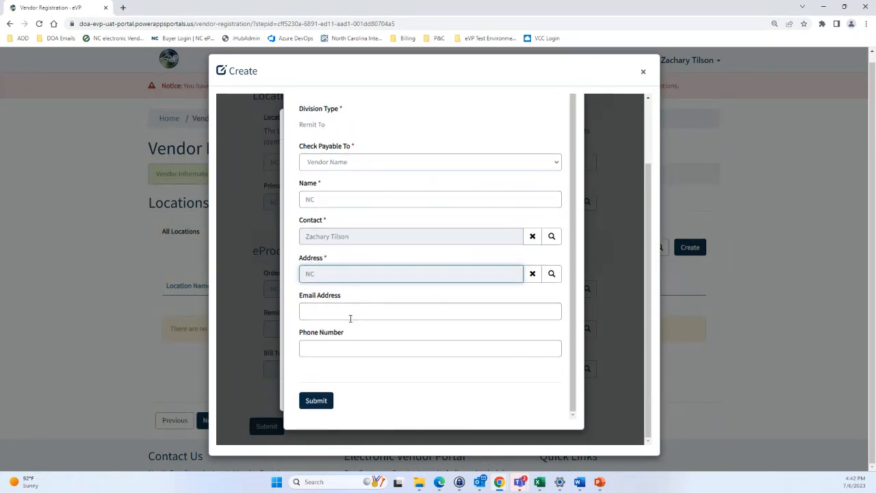
left_click(326, 403)
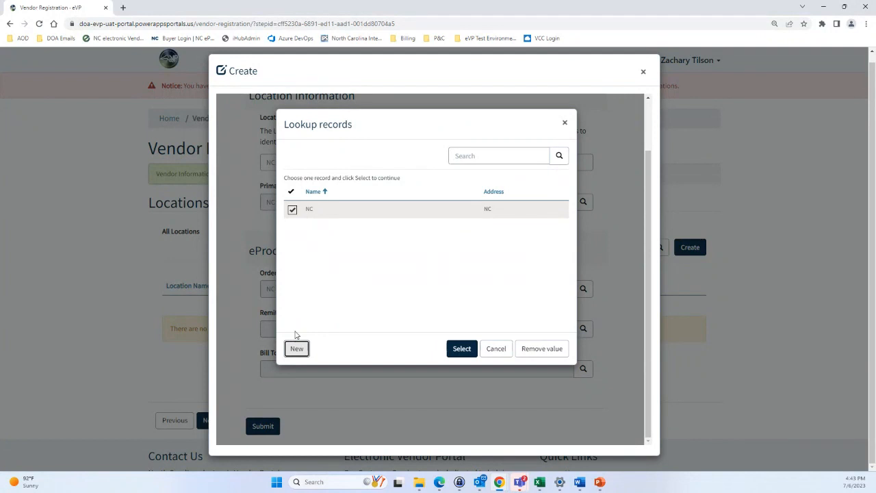
left_click(457, 348)
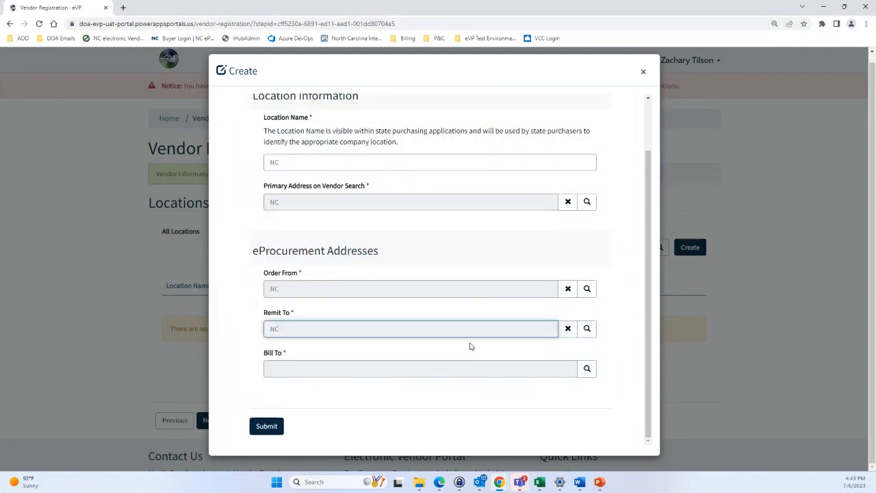
Start a new Bill To division named NC with a contact from the lookup
left_click(586, 370)
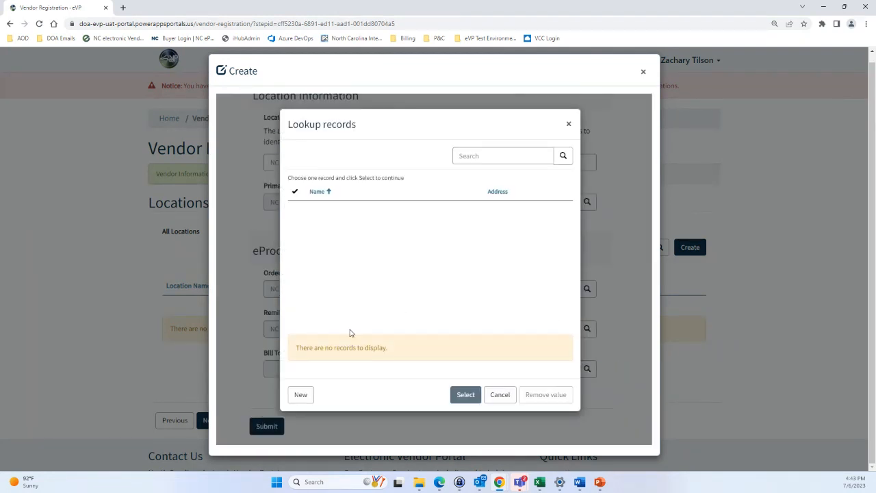
left_click(304, 395)
left_click(394, 247)
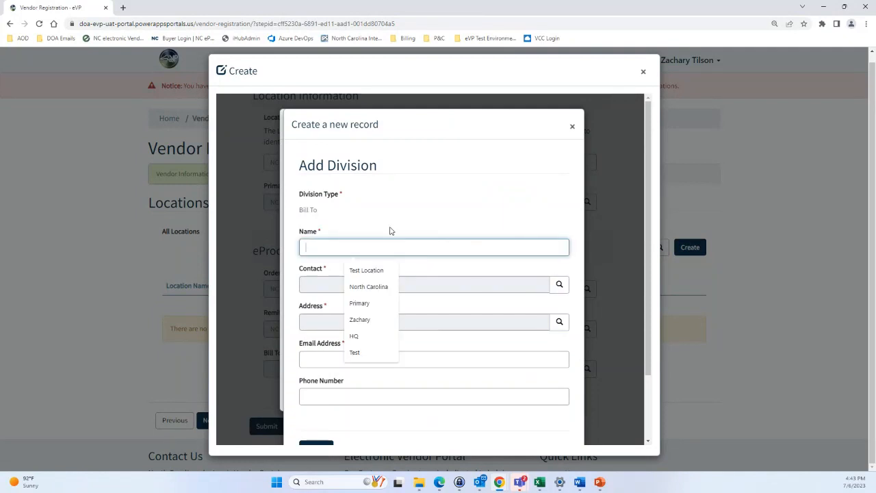
type("NC")
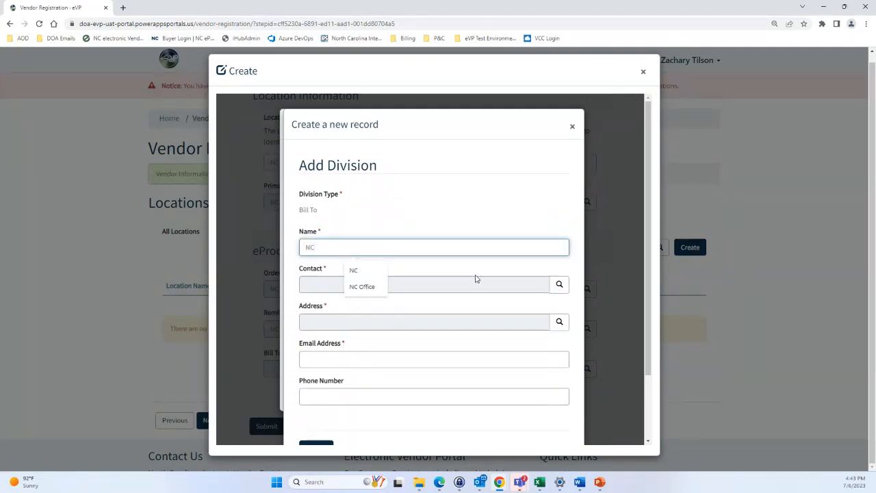
left_click(558, 285)
left_click(401, 226)
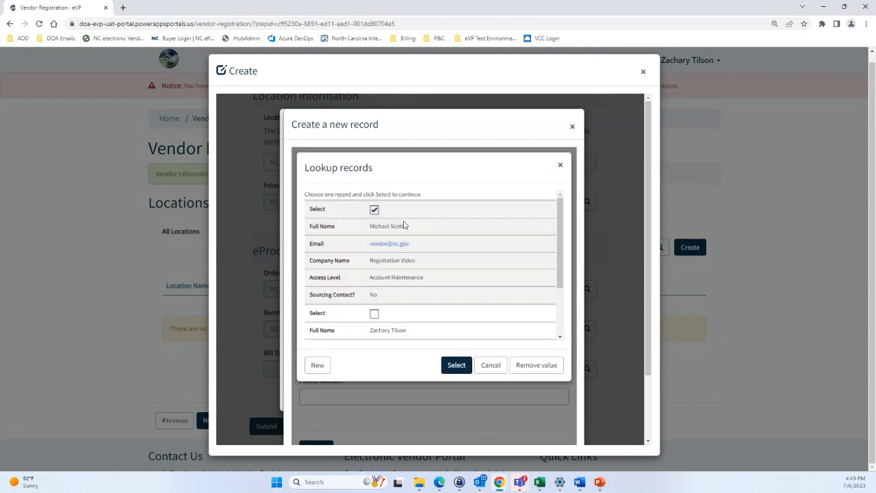
left_click(456, 365)
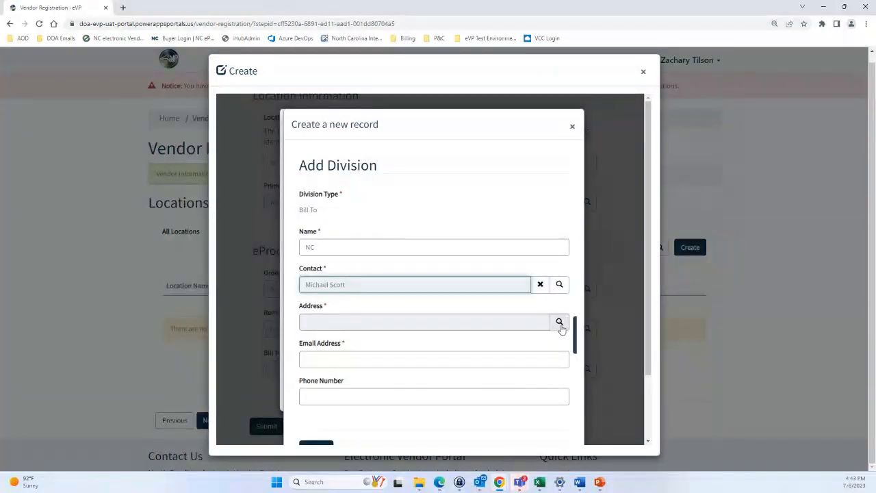
Add the NC address and saved billing e-mail, save the division, and select it as Bill To
left_click(559, 322)
left_click(411, 227)
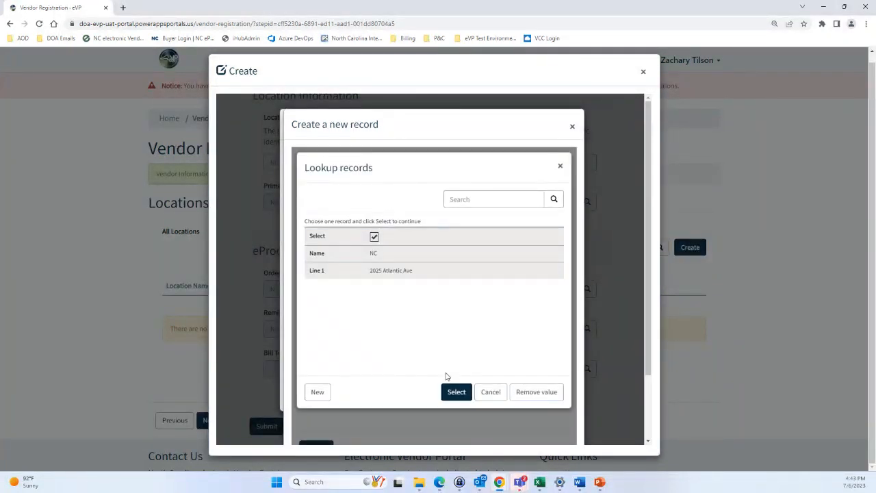
left_click(456, 365)
scroll(443, 340, "down", 2)
left_click(368, 277)
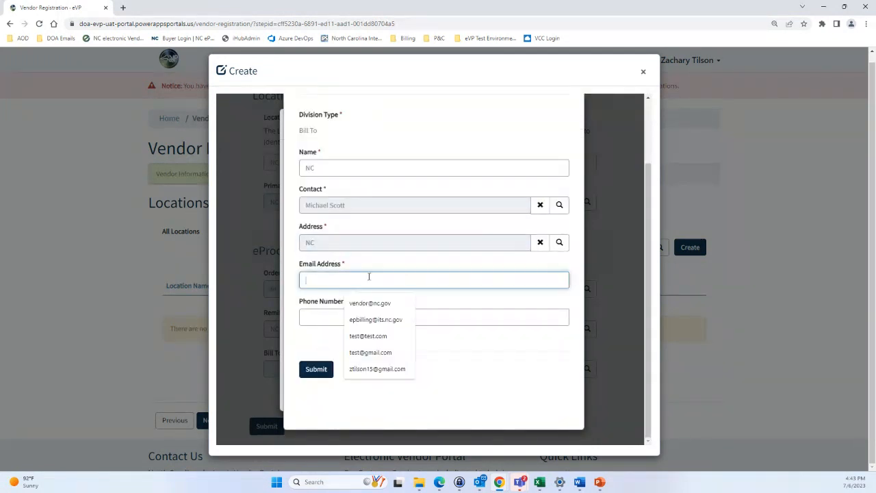
left_click(369, 302)
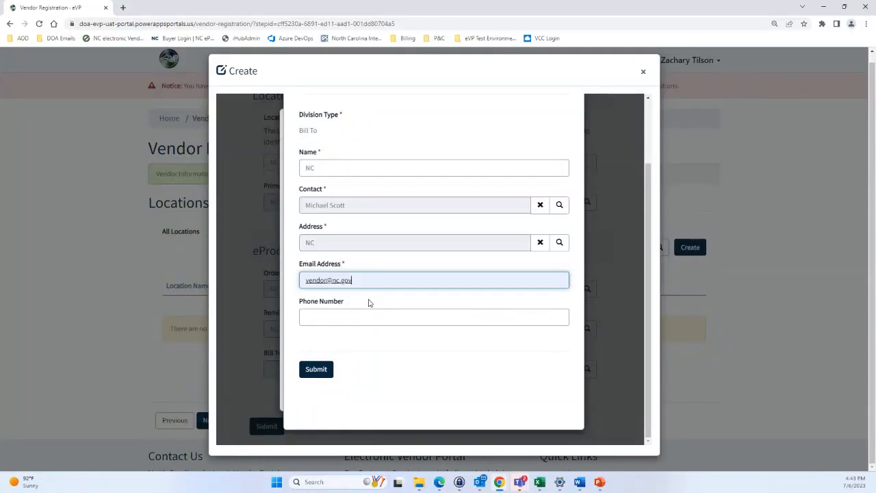
scroll(369, 303, "up", 1)
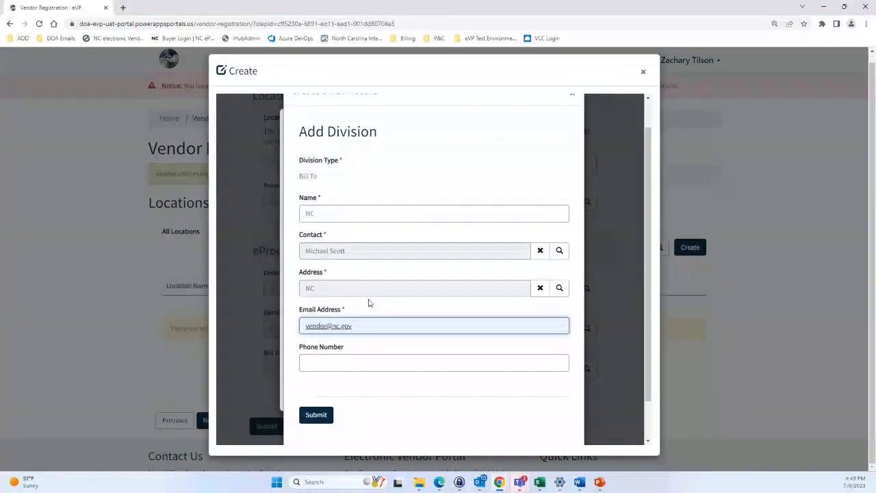
scroll(368, 302, "down", 1)
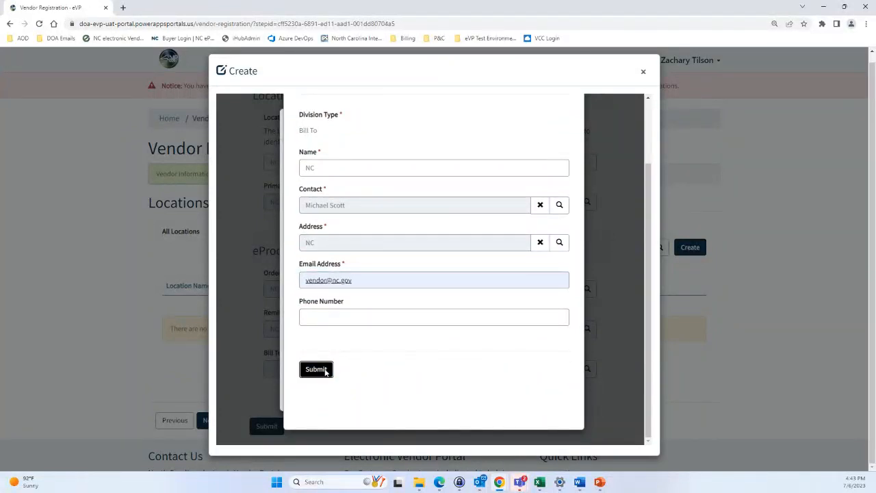
left_click(316, 369)
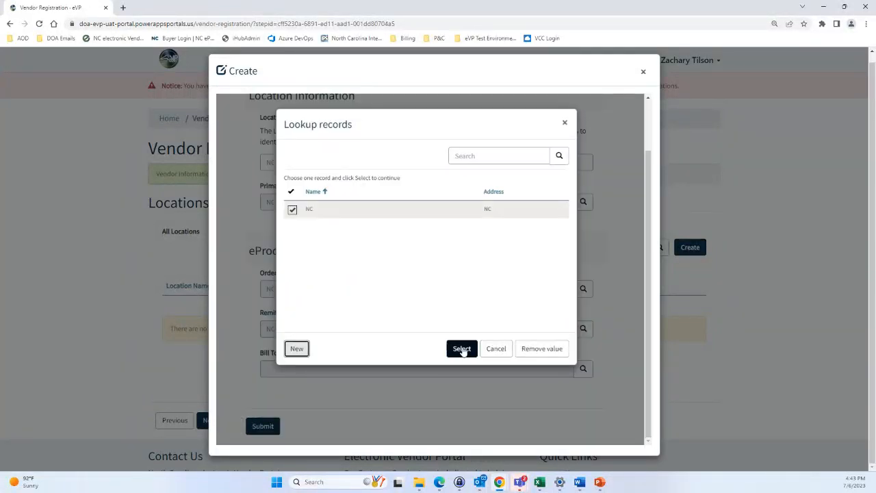
left_click(460, 348)
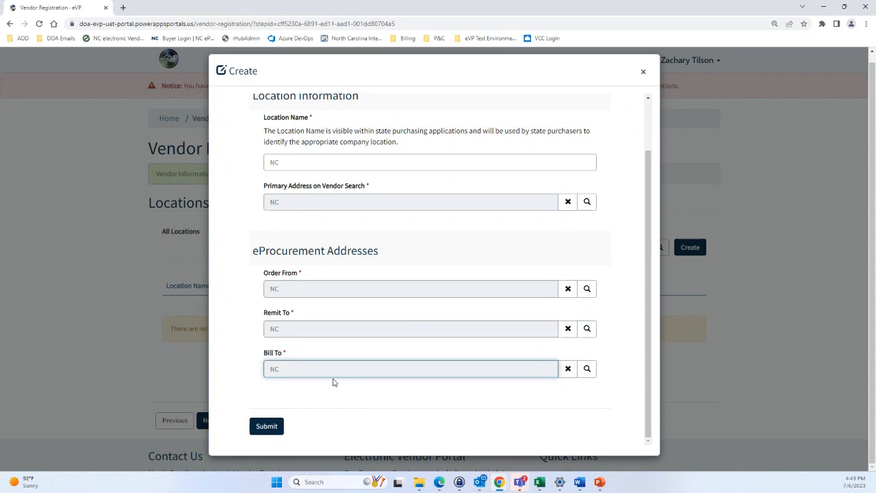
Submit the NC location, then continue from the Locations table with Next
left_click(272, 430)
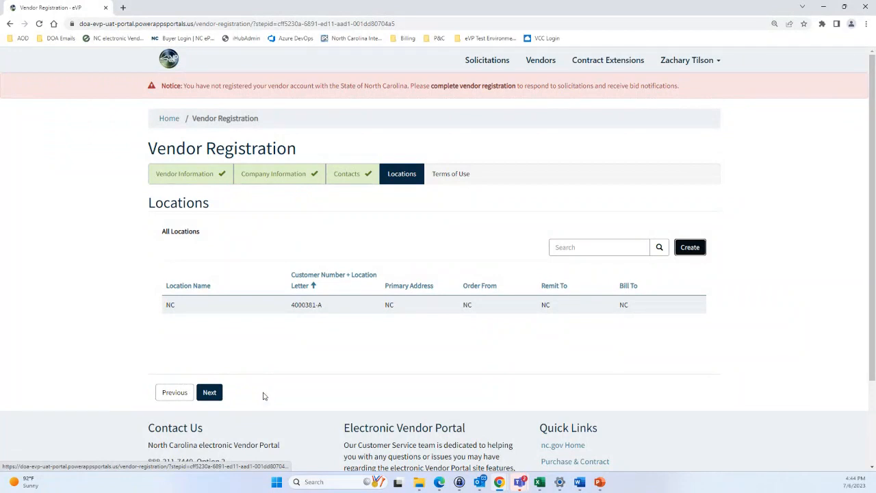
left_click(210, 392)
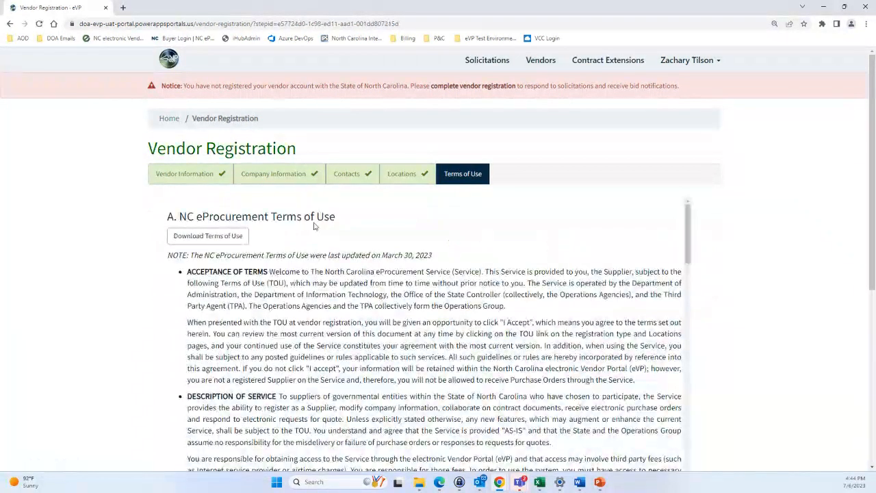
Read through the Terms of Use, agree to the eProcurement Terms of Use, and submit
scroll(109, 239, "down", 1)
scroll(109, 239, "down", 2)
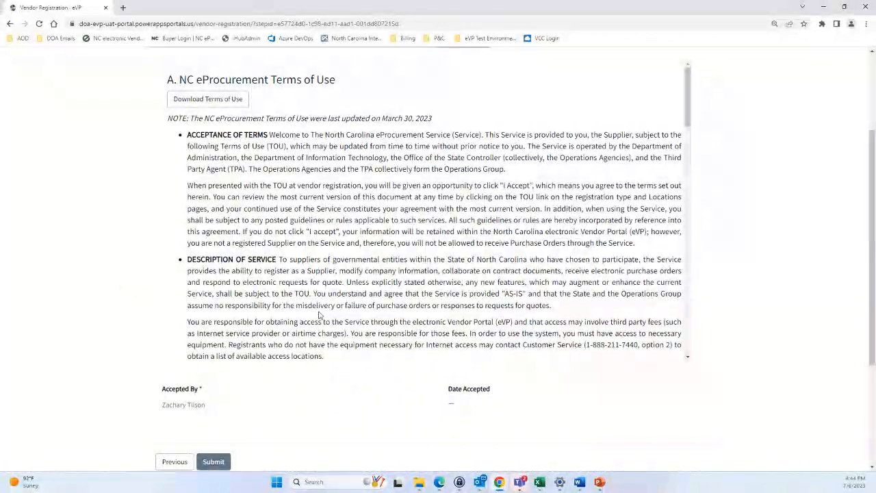
scroll(319, 305, "down", 1)
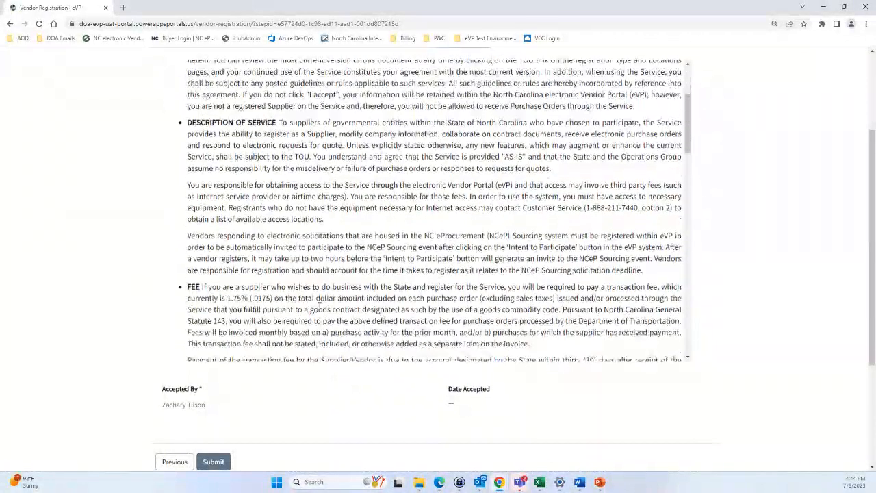
scroll(319, 306, "down", 2)
scroll(318, 305, "down", 15)
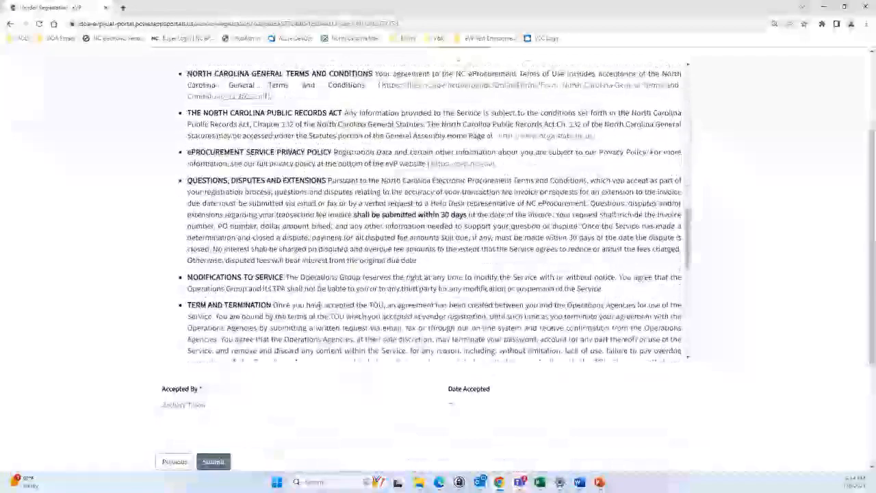
scroll(318, 310, "down", 3)
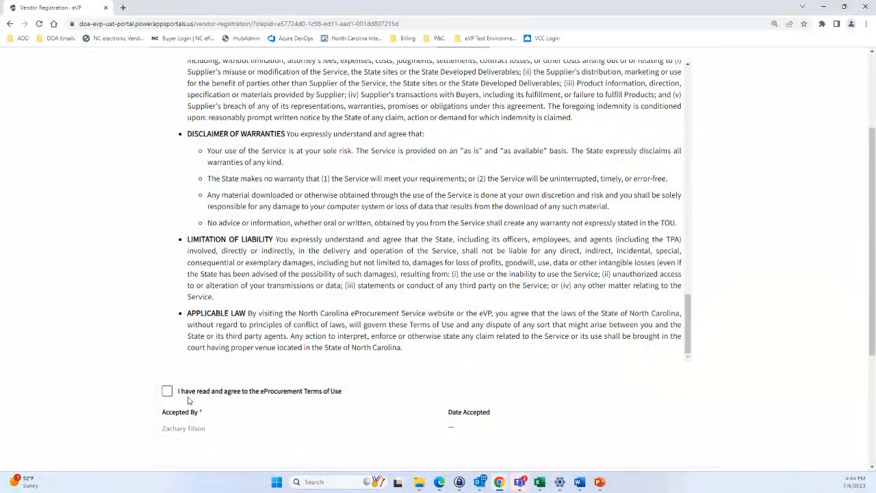
scroll(167, 391, "down", 1)
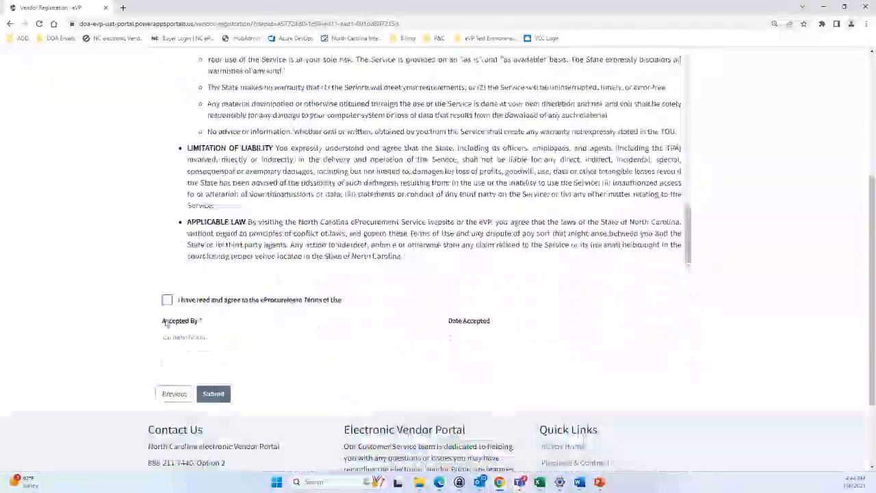
left_click(167, 299)
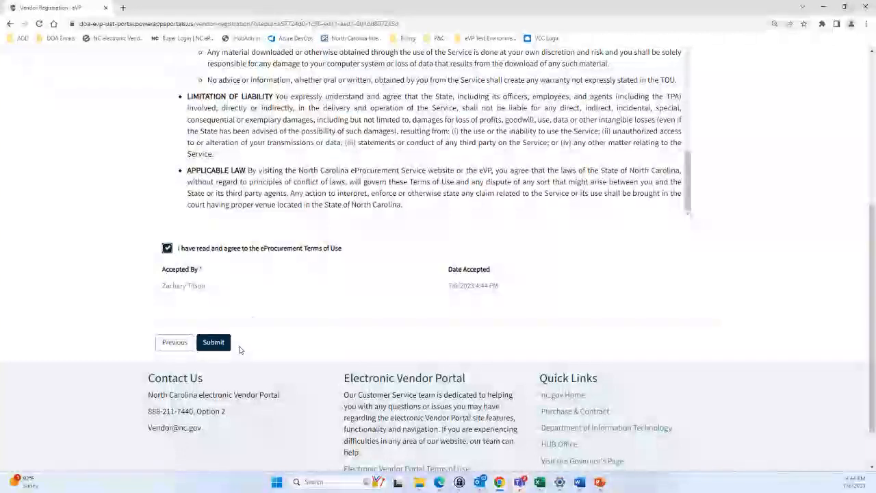
left_click(216, 343)
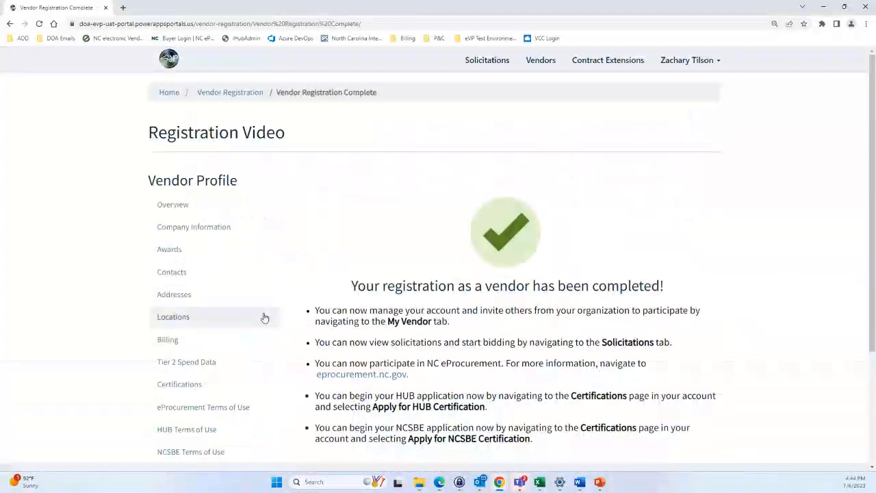
Scroll the Vendor Registration Complete page to review next steps, including HUB and NCSBE certifications
scroll(342, 285, "down", 2)
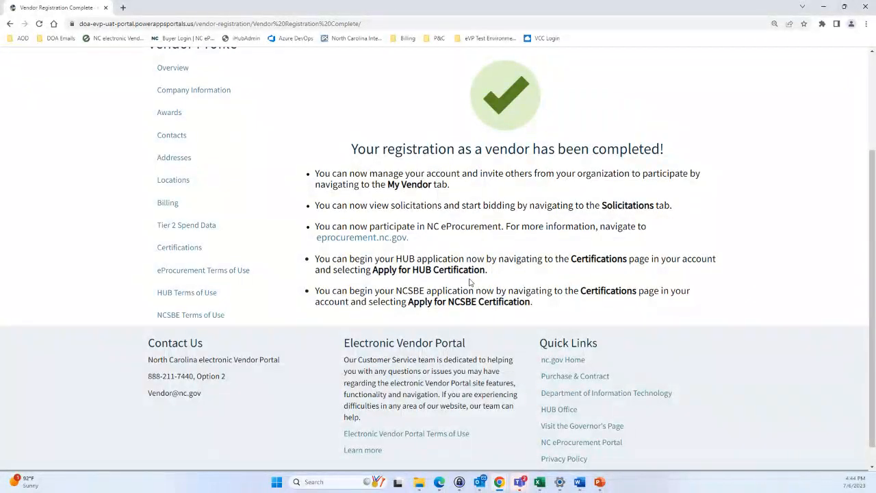
scroll(469, 282, "up", 1)
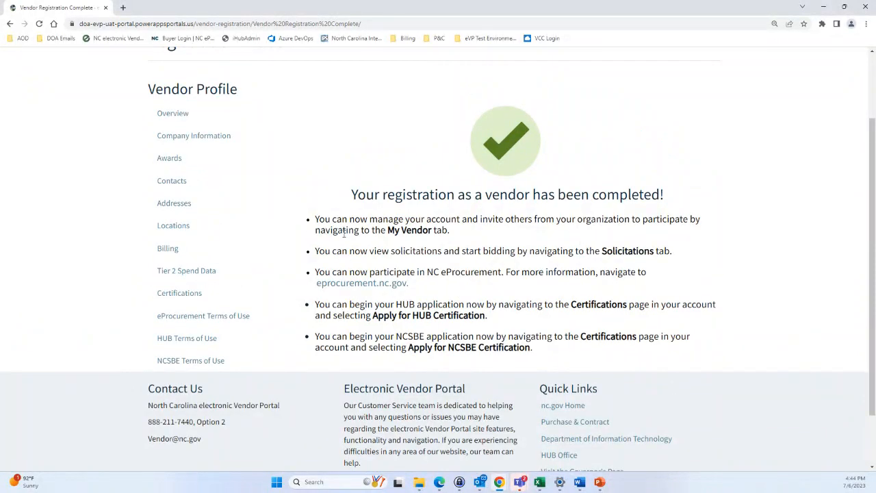